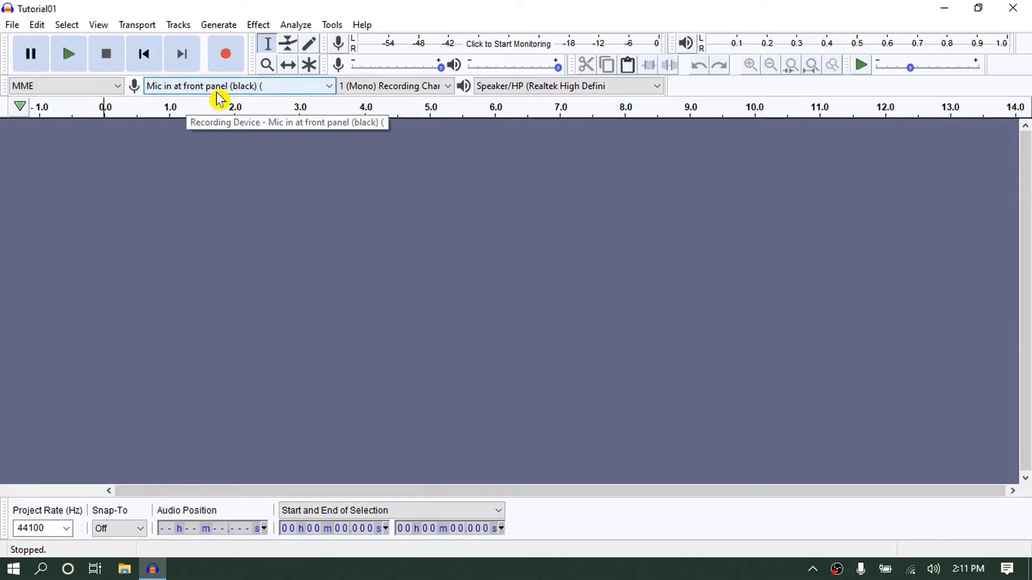
- Record a voice track about 18 seconds long on the 1 (Mono) Recording Channel, with input level monitoring started
left_click(448, 86)
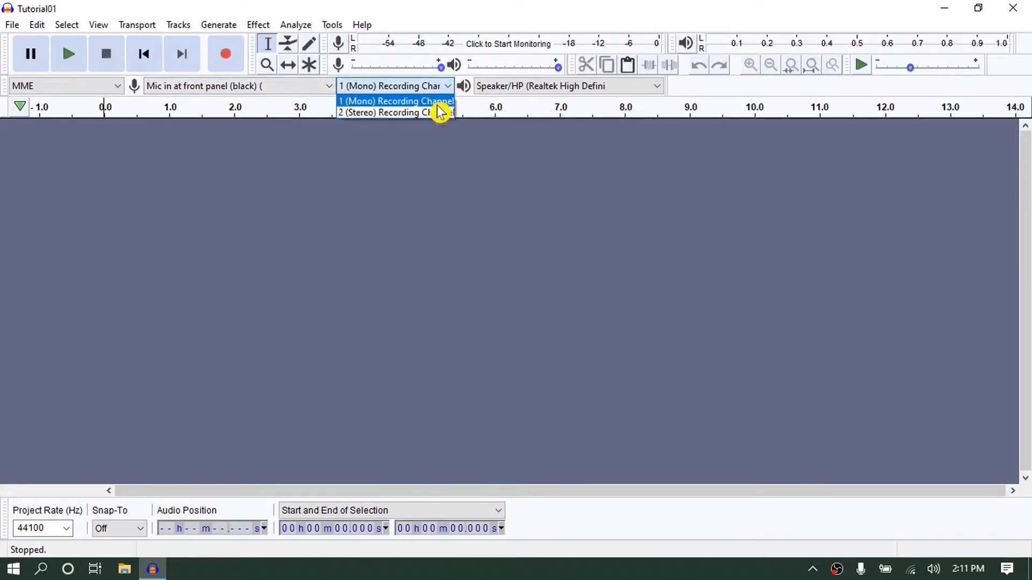
left_click(435, 99)
left_click(503, 54)
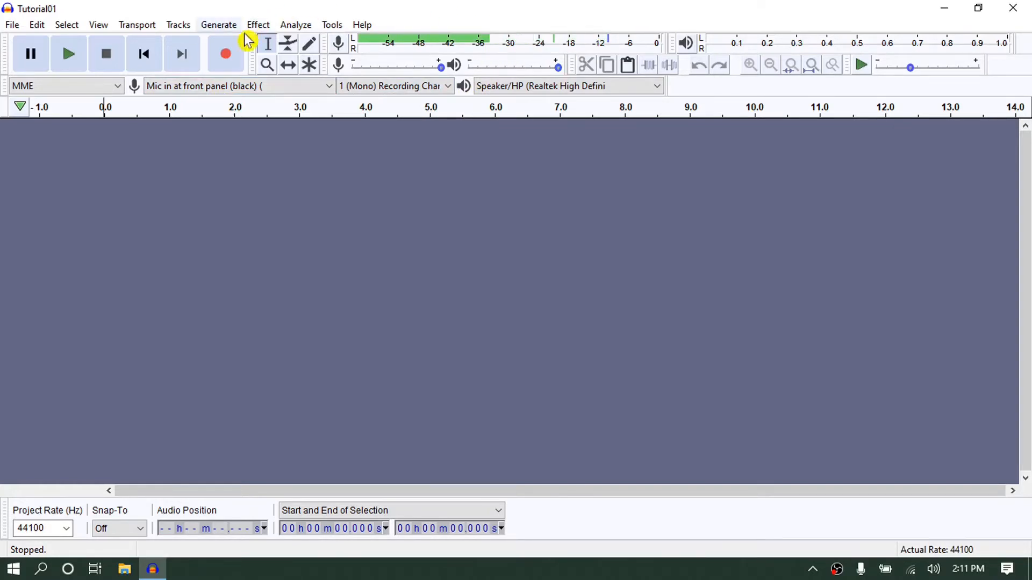
left_click(233, 69)
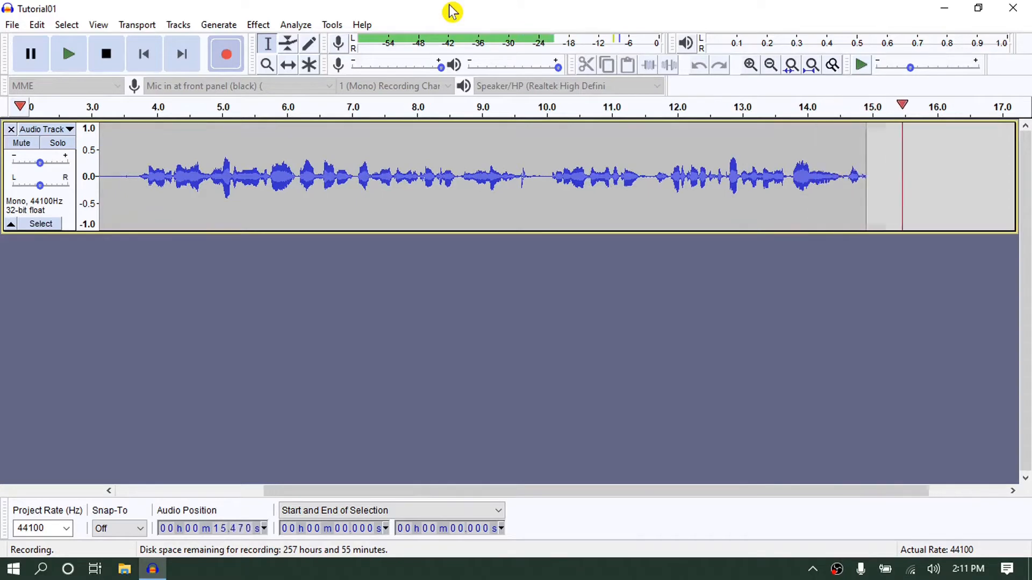
left_click(112, 64)
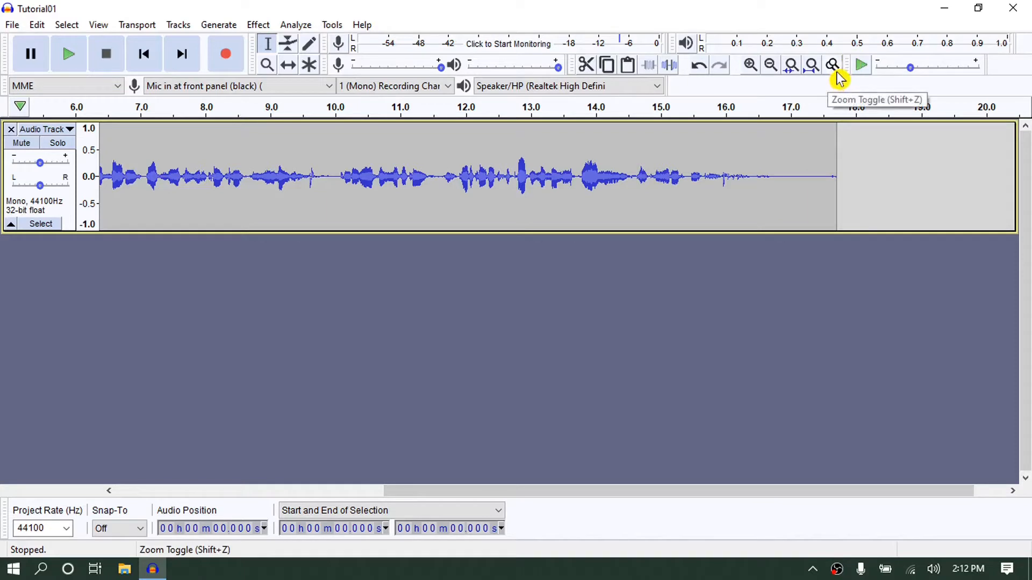
- Play the recorded voice track from about 3.5 seconds to check it, and stop playback
left_click(812, 73)
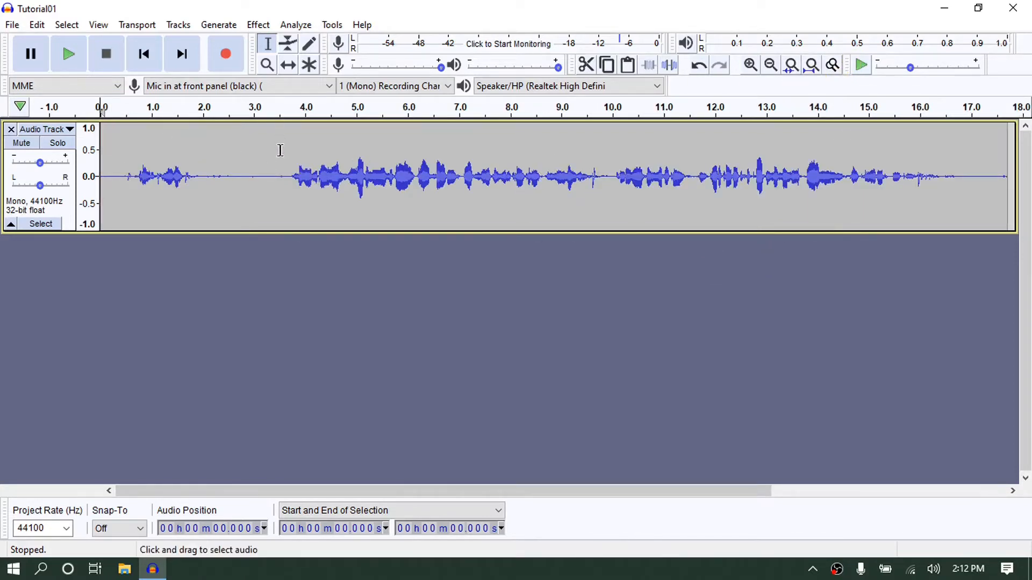
left_click(280, 150)
left_click(77, 59)
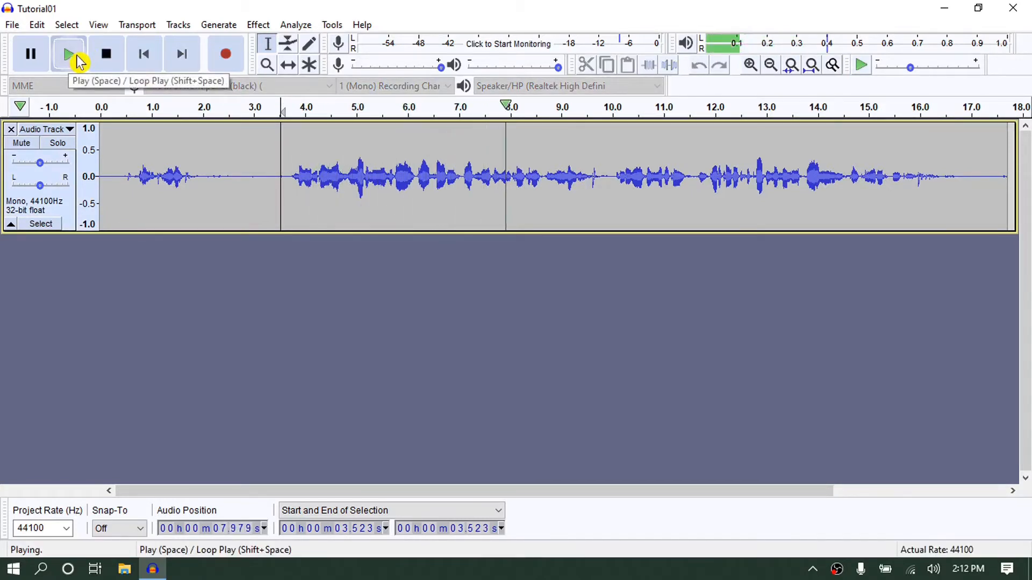
left_click(113, 70)
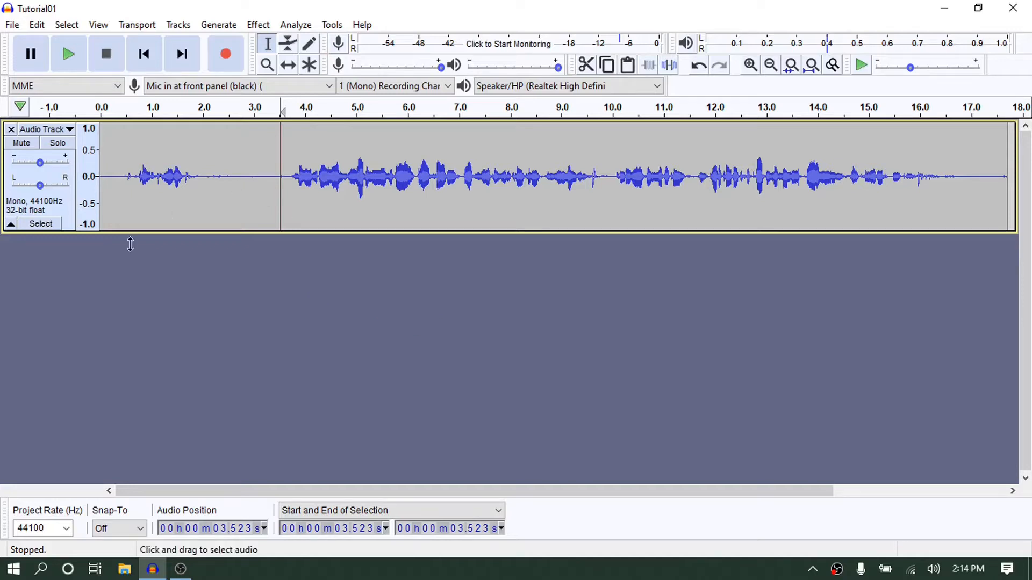
- Import the audio file Kickin Mule from the Music folder into the project
left_click(12, 26)
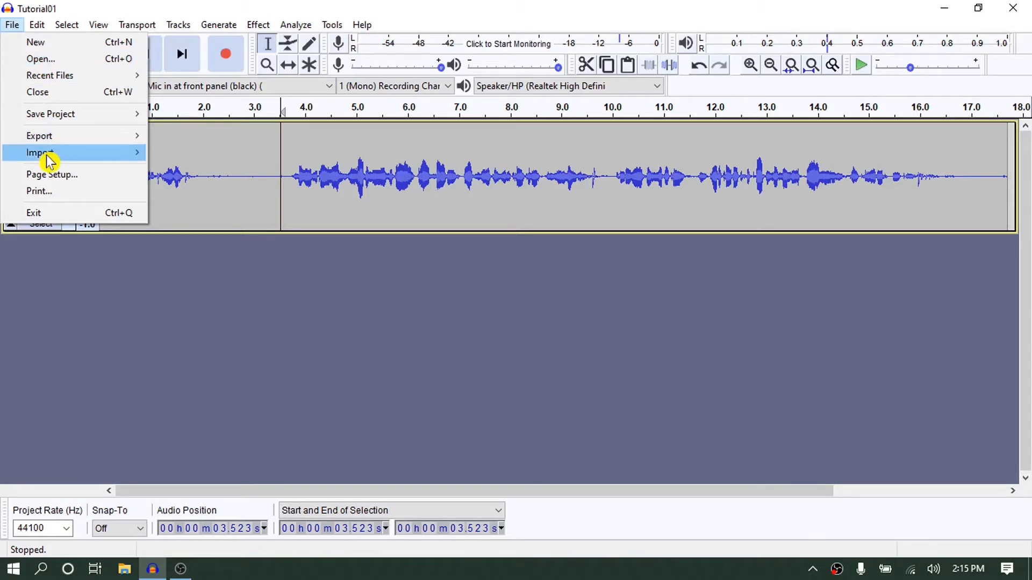
mouse_move(50, 161)
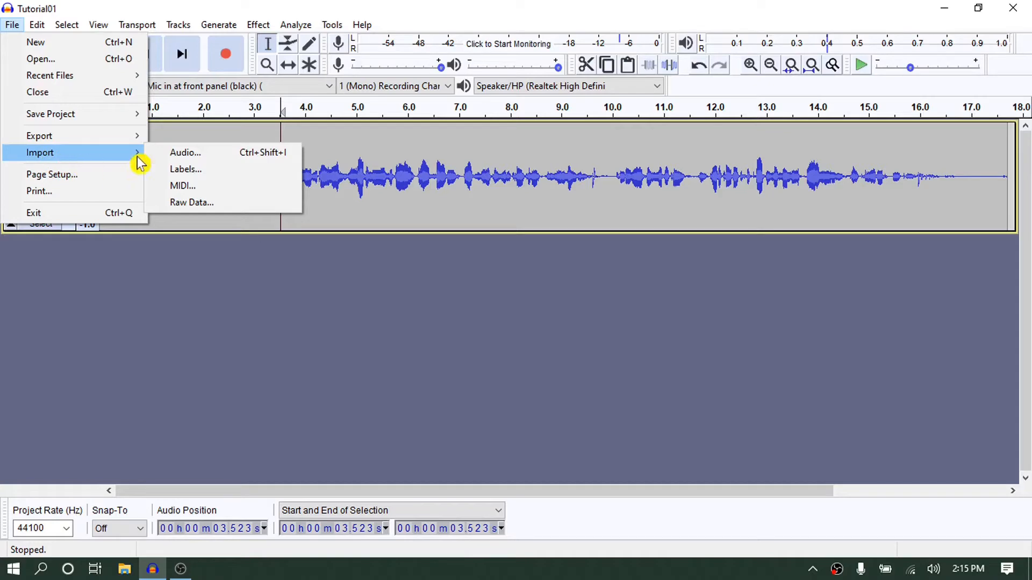
left_click(194, 159)
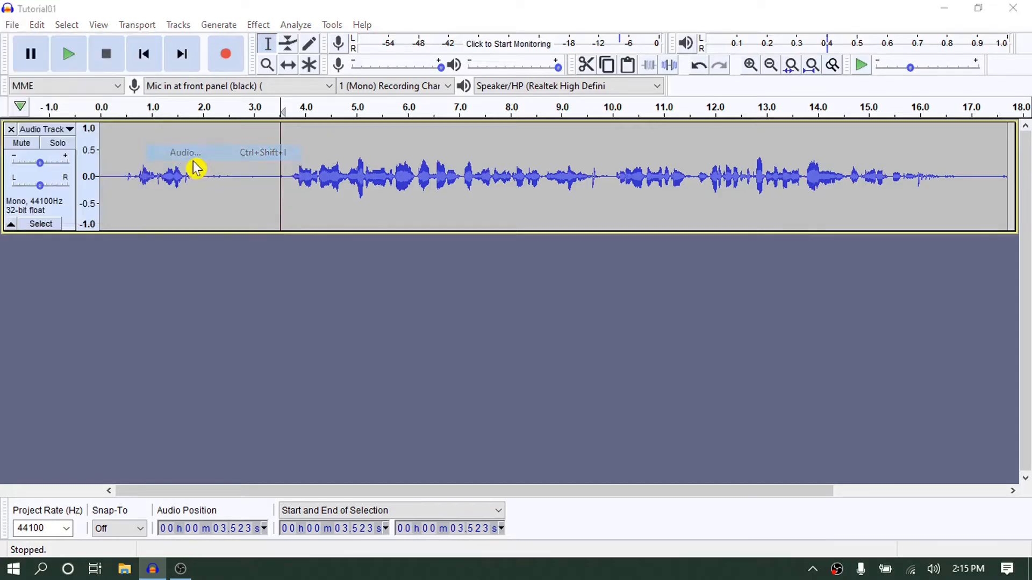
left_click_drag(434, 109, 430, 42)
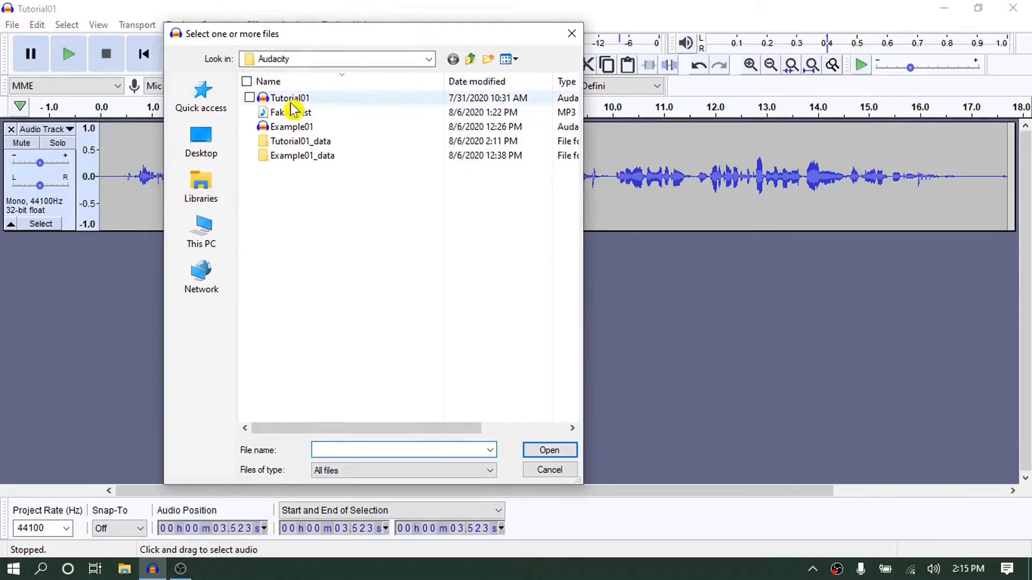
left_click(428, 61)
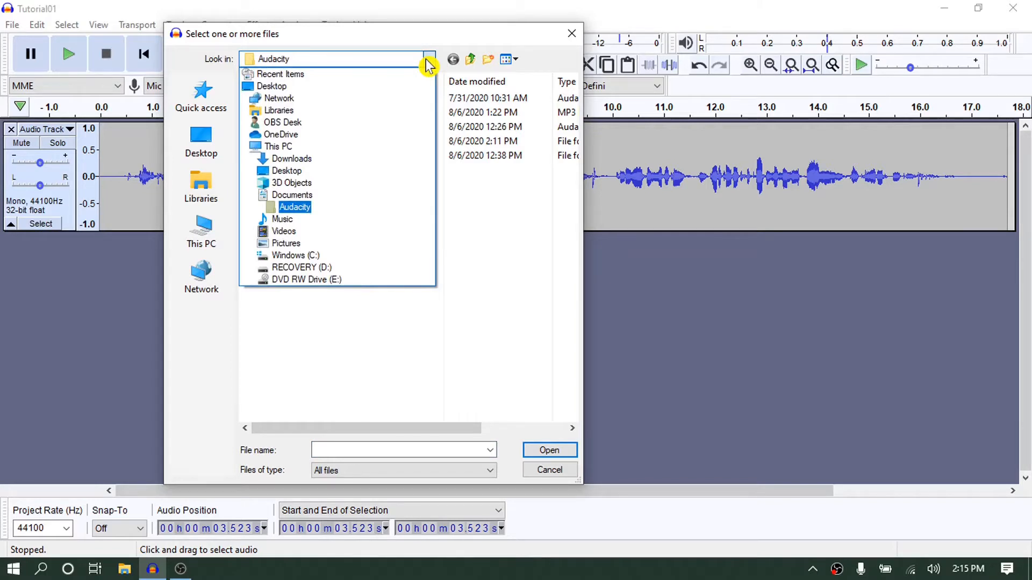
left_click(282, 220)
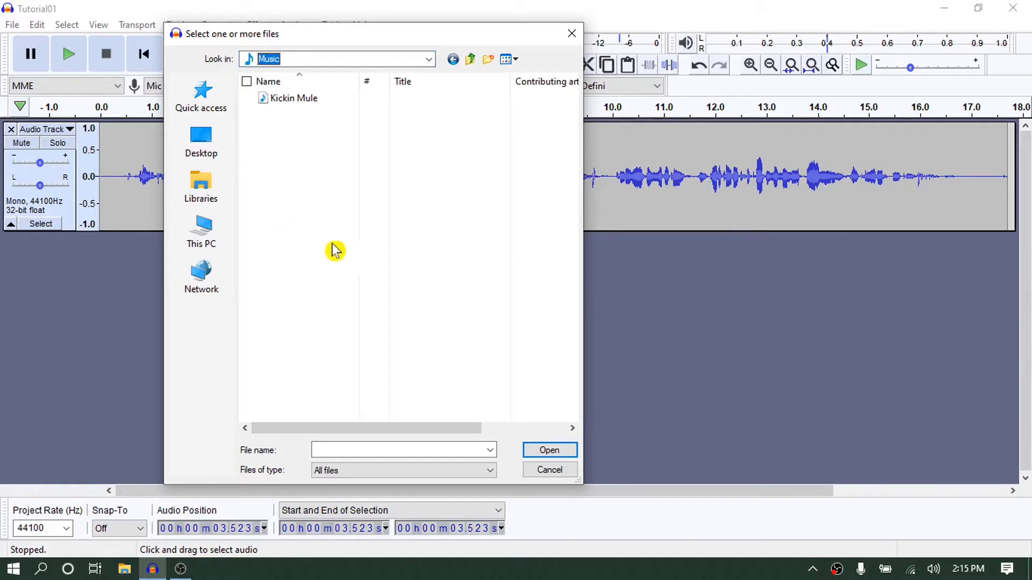
left_click(276, 101)
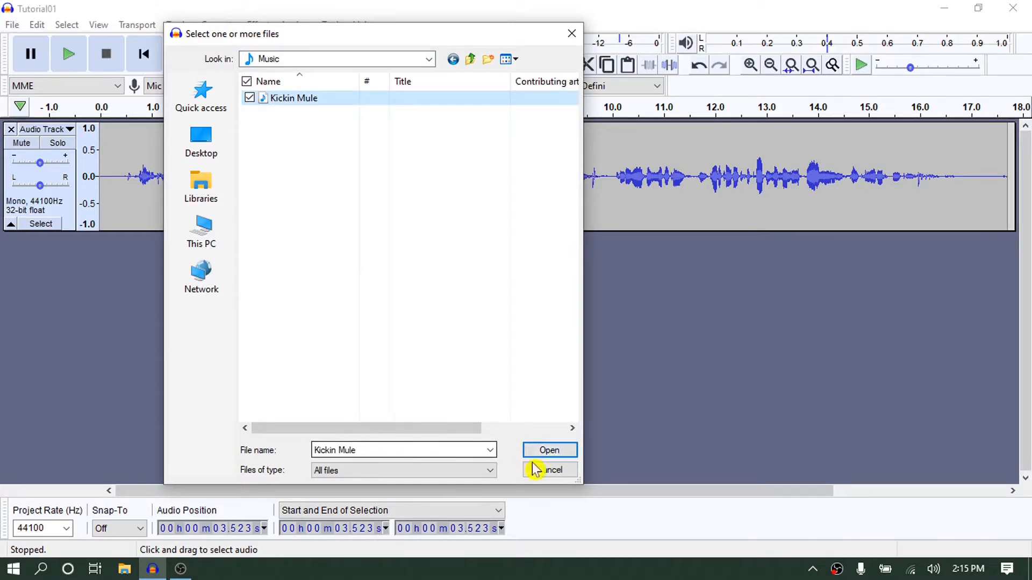
left_click(554, 455)
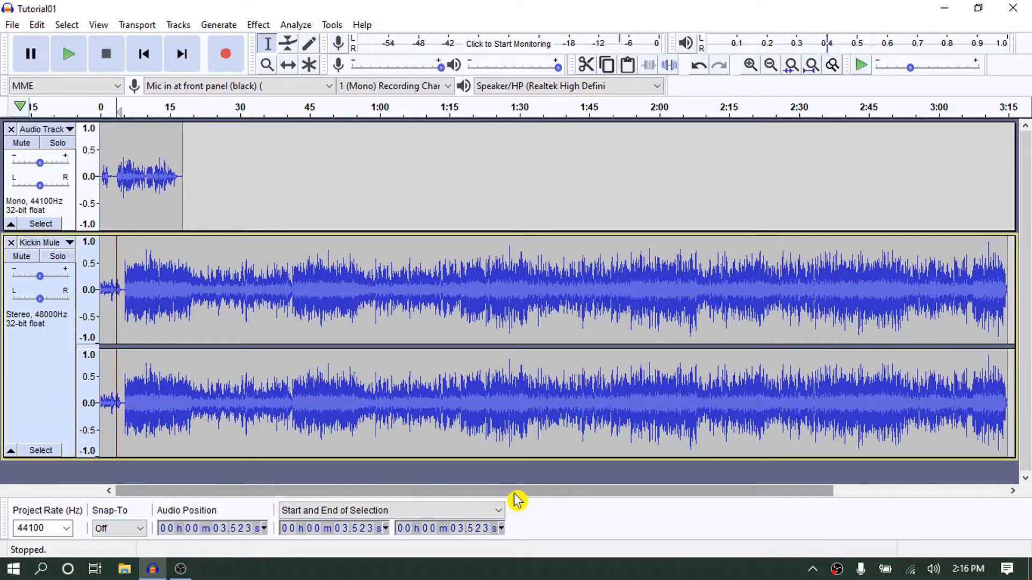
- Play the imported Kickin Mule track from about 45.6 seconds and stop playback
left_click_drag(516, 491, 374, 519)
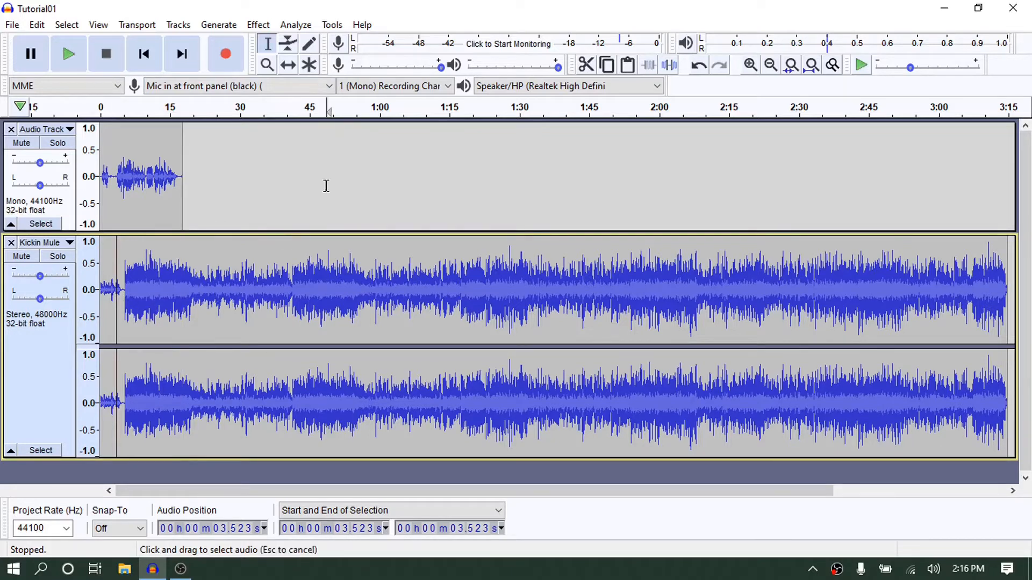
left_click(312, 177)
left_click(310, 276)
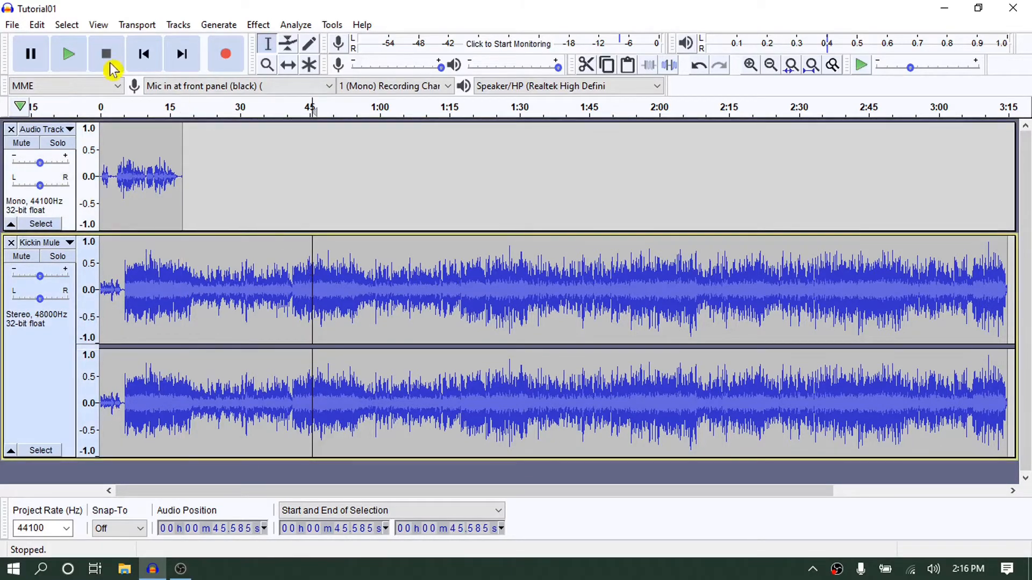
left_click(70, 64)
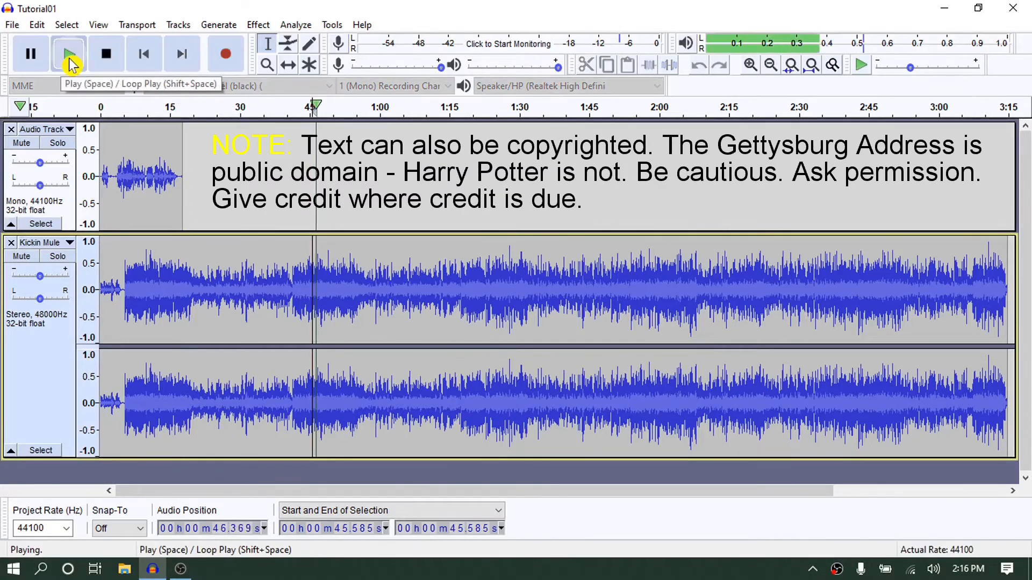
left_click(110, 69)
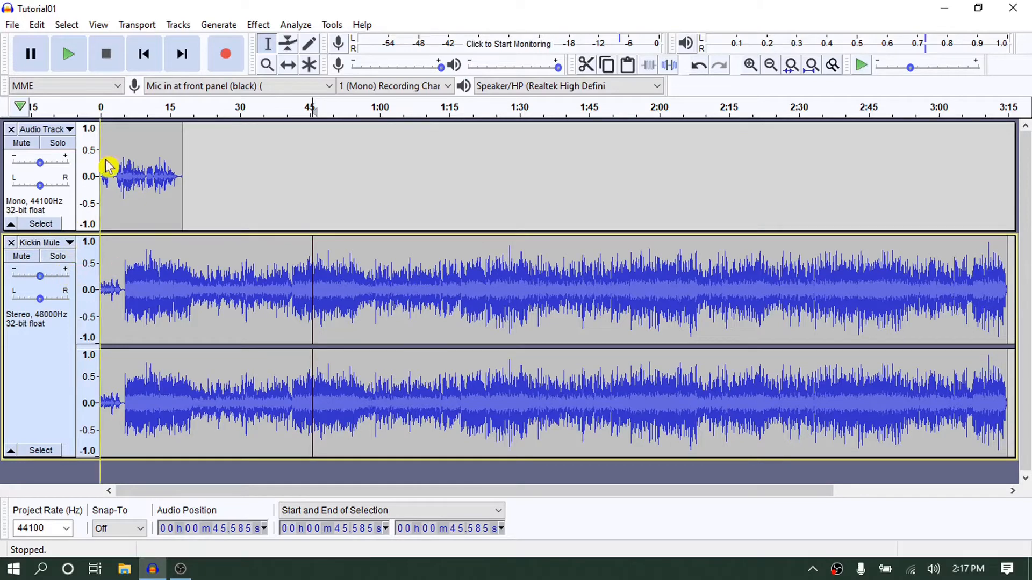
- Rename the recorded voice track as VO
left_click(70, 130)
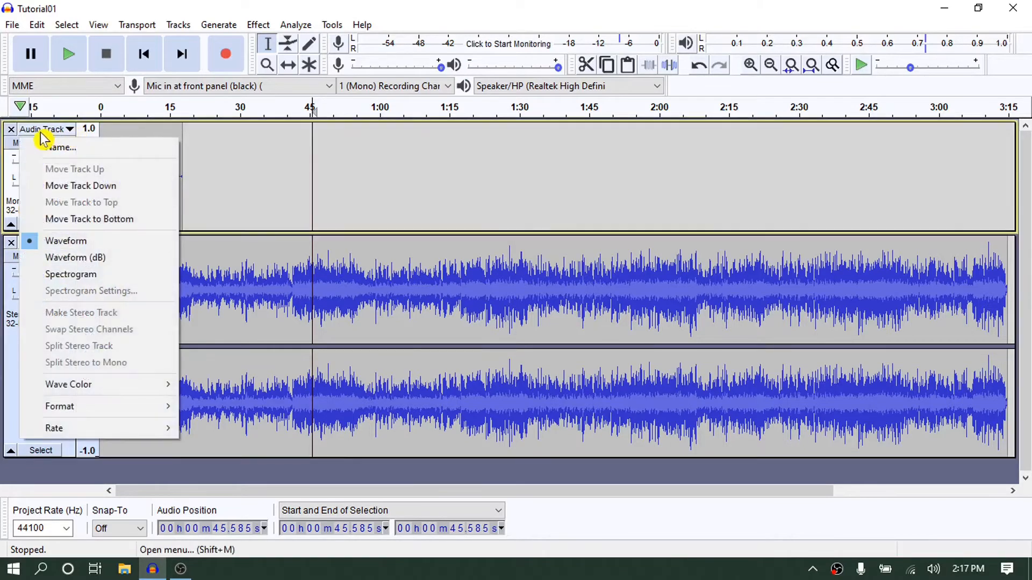
left_click(60, 148)
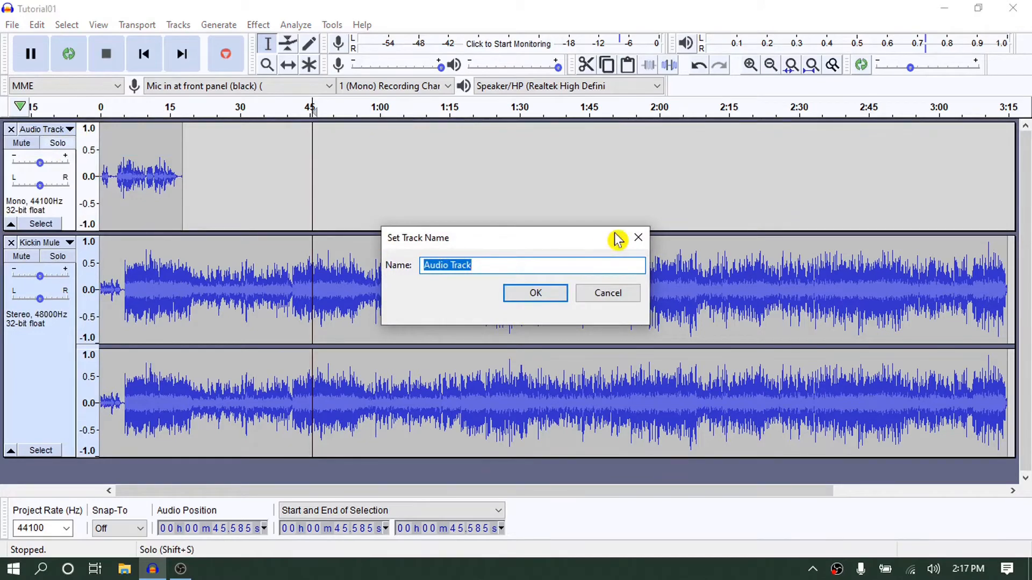
type("VO")
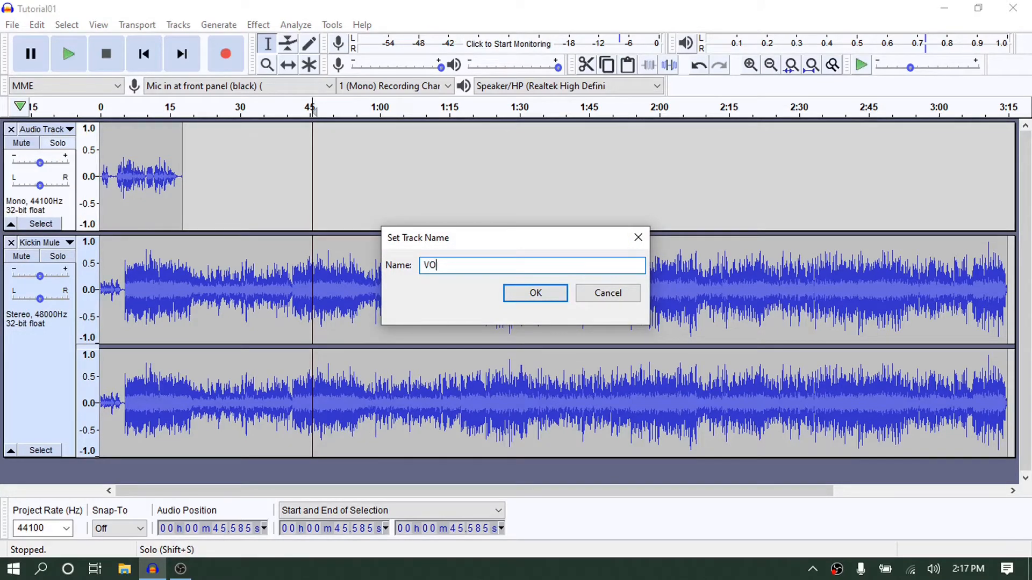
left_click(536, 293)
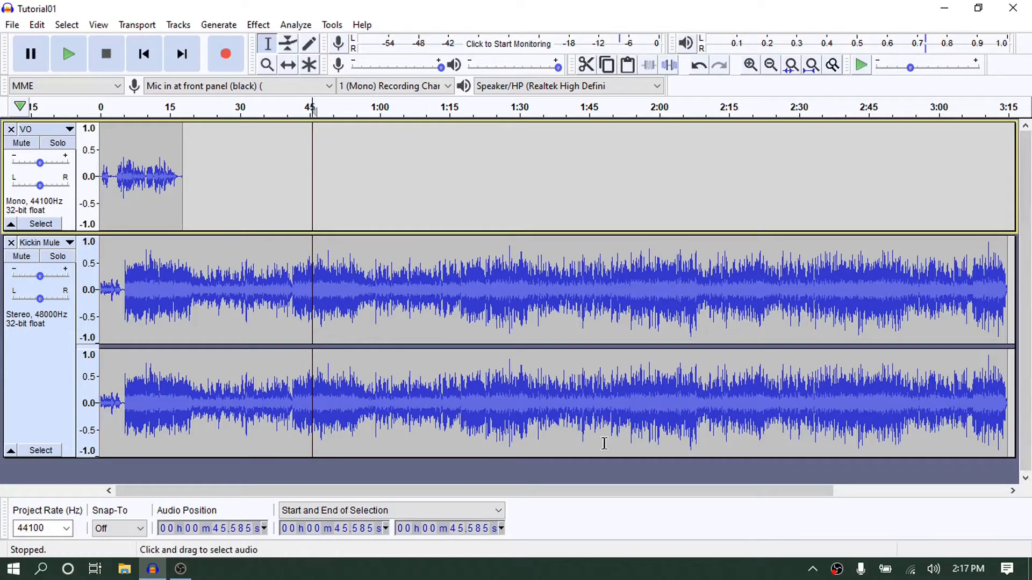
- Add two new empty stereo tracks to the project
left_click(176, 32)
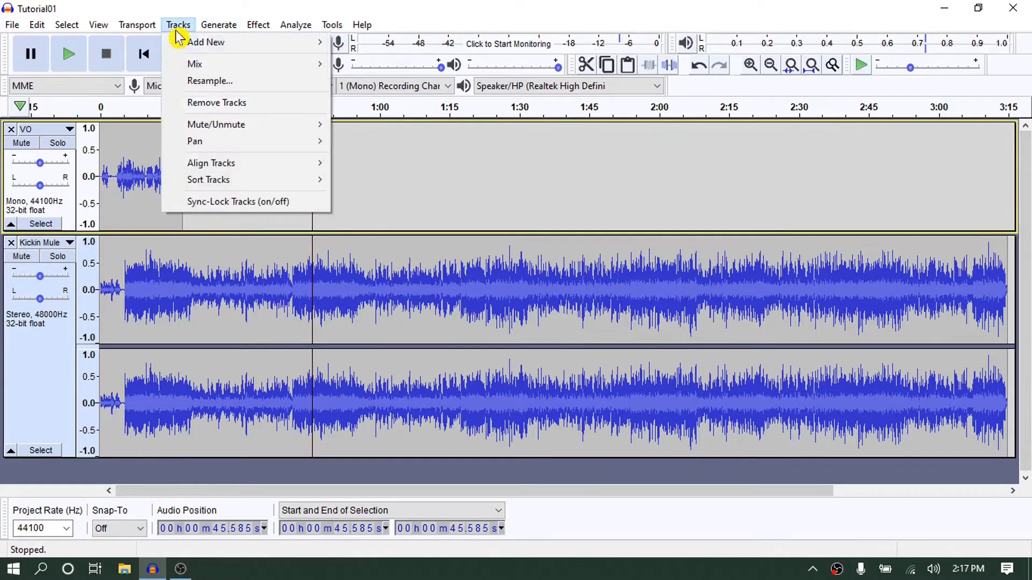
mouse_move(193, 46)
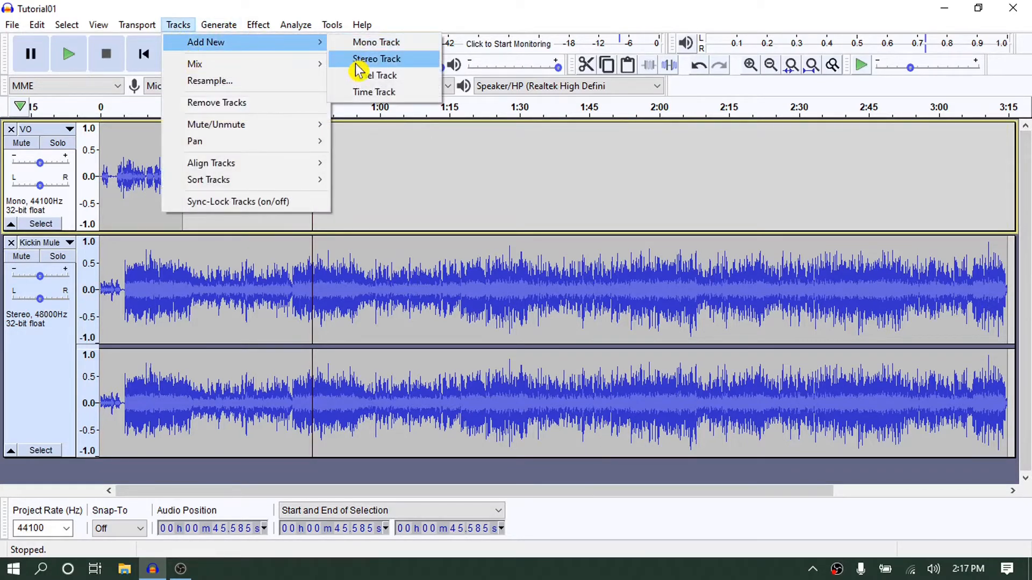
left_click(357, 61)
left_click(180, 28)
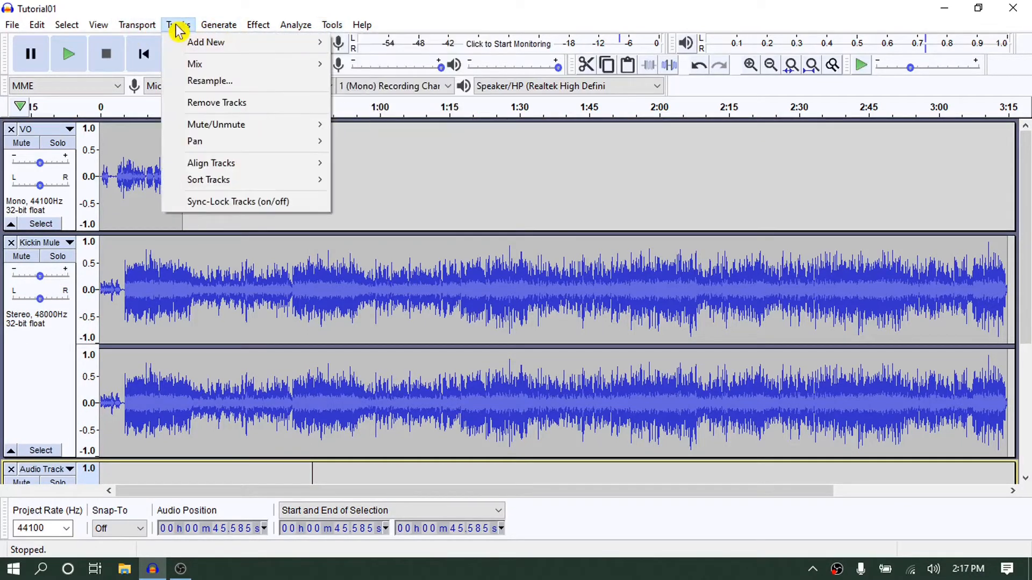
mouse_move(246, 46)
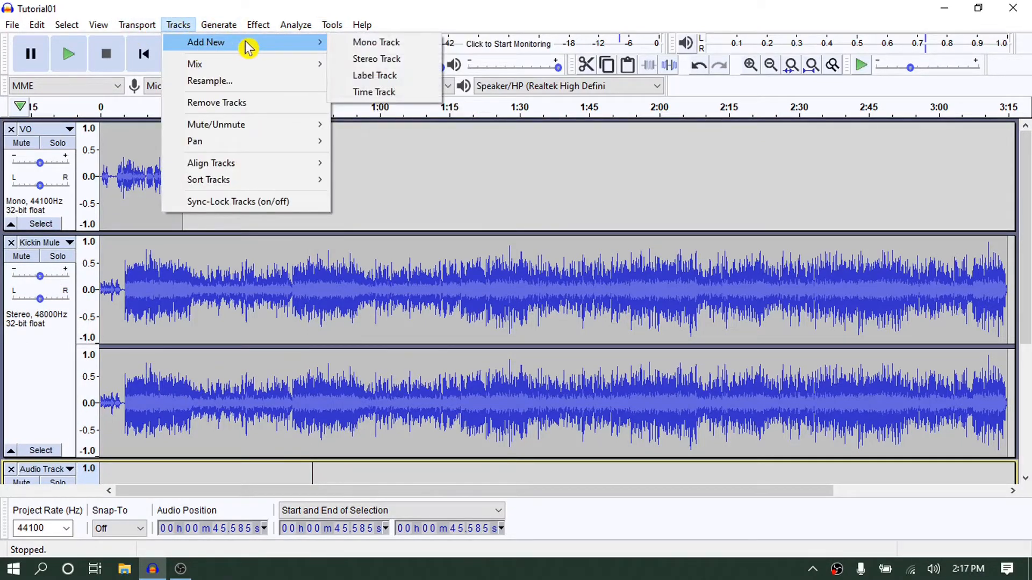
left_click(381, 60)
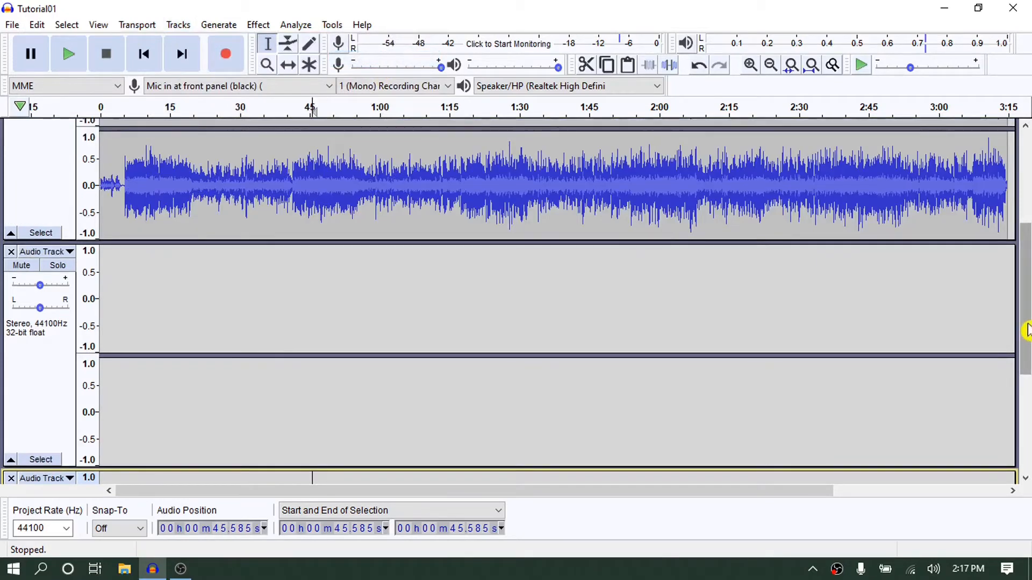
- Remove the two empty stereo tracks below Kickin Mule from the project
left_click_drag(1027, 330, 1025, 194)
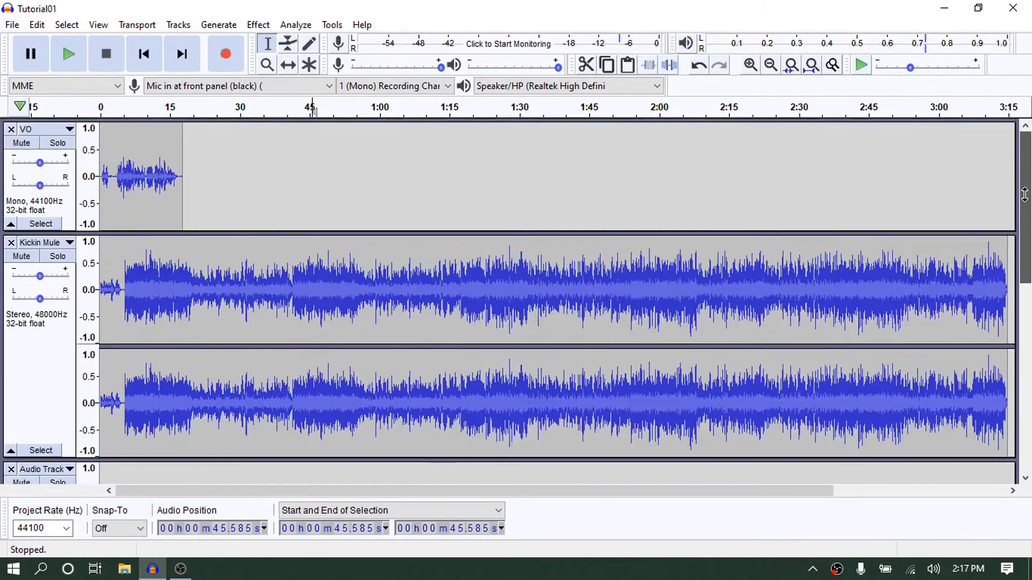
left_click_drag(1025, 237, 1024, 395)
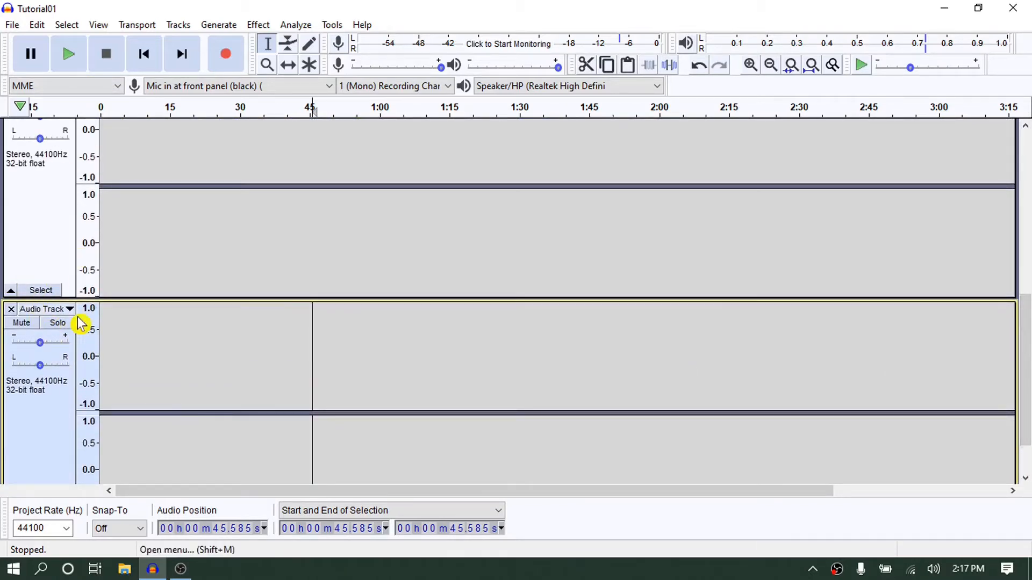
left_click_drag(1025, 363, 1028, 169)
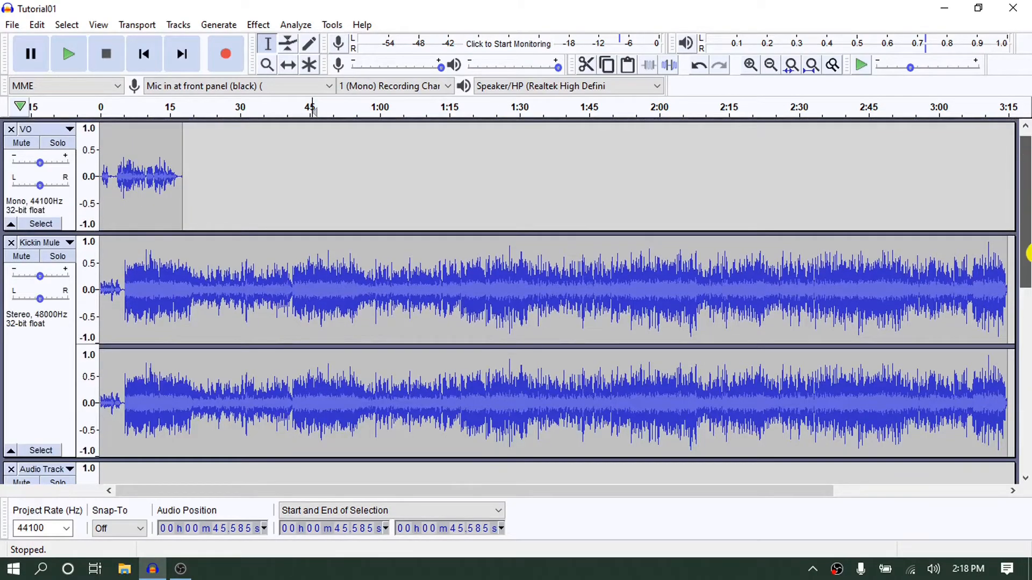
left_click_drag(1027, 253, 1027, 371)
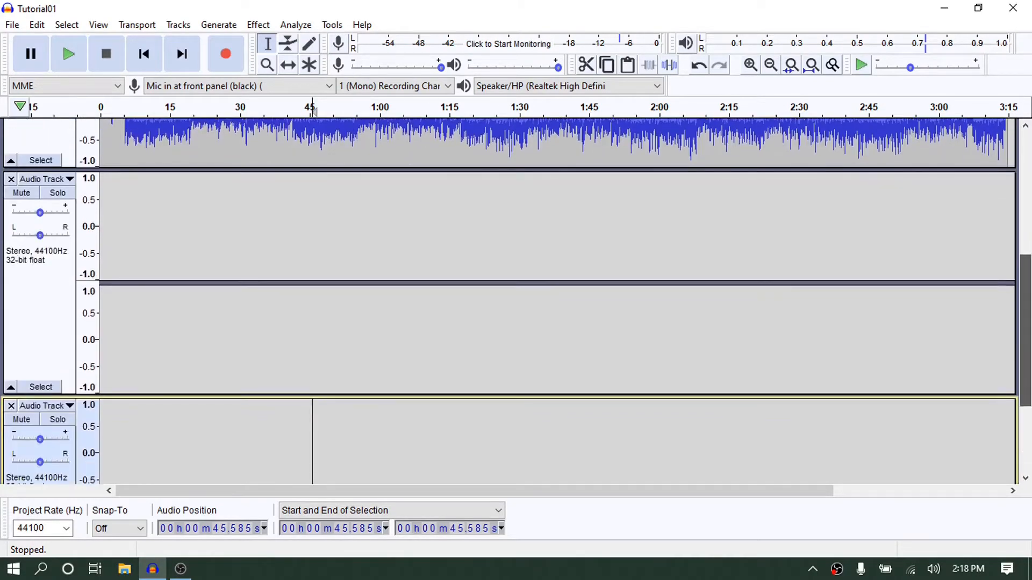
left_click(38, 322)
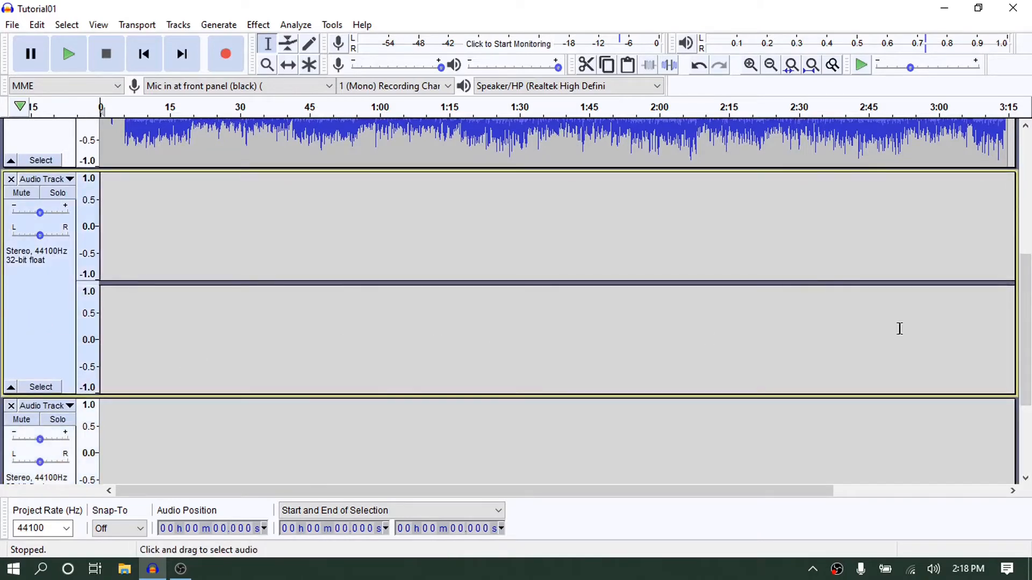
left_click_drag(1027, 323, 1028, 389)
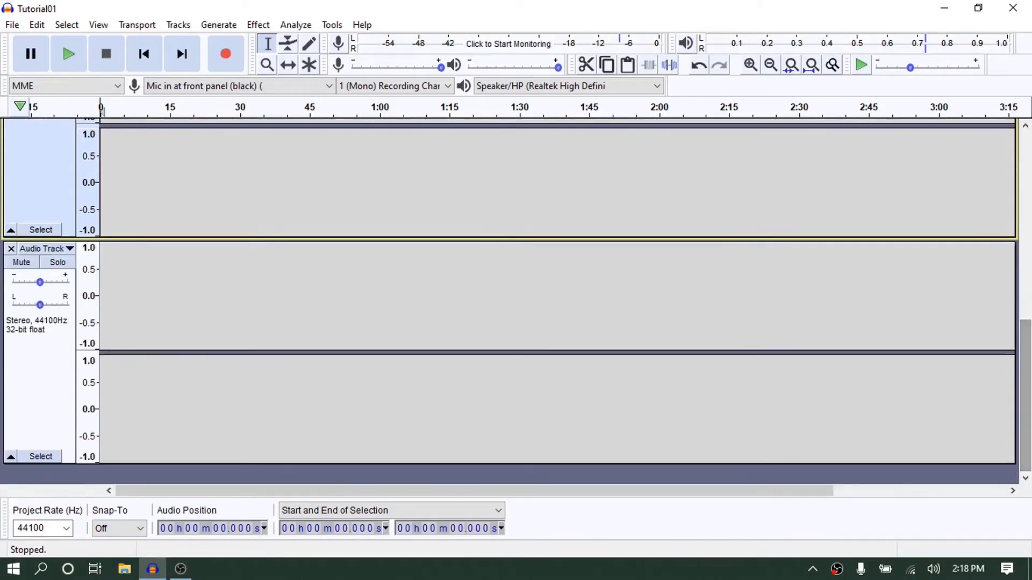
left_click(51, 387)
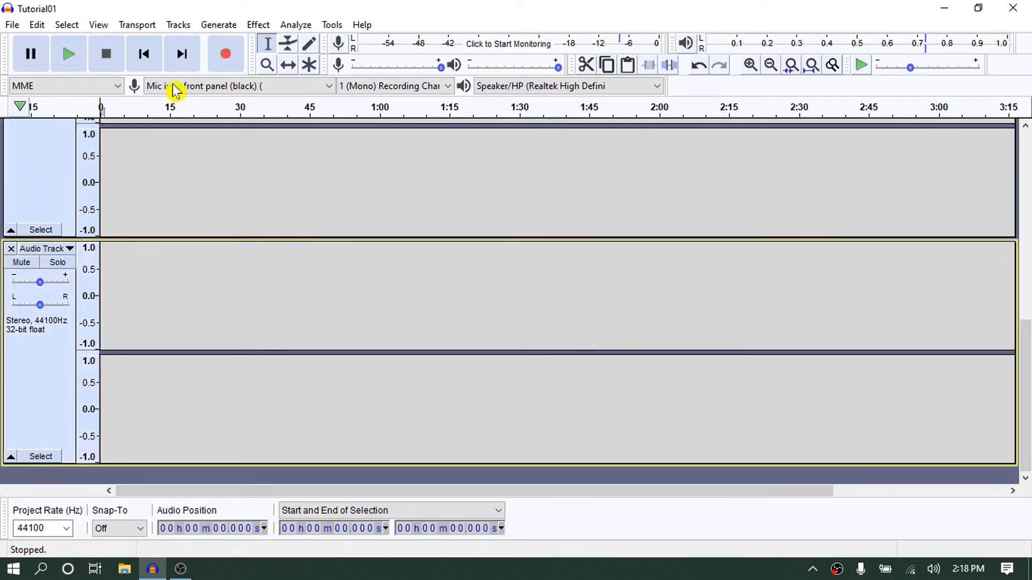
left_click(179, 26)
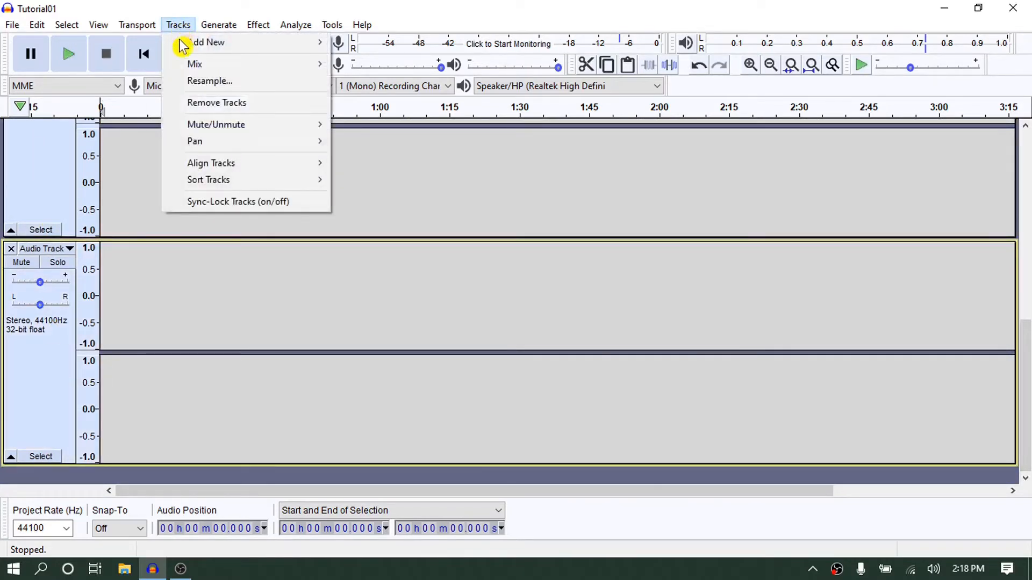
left_click(199, 102)
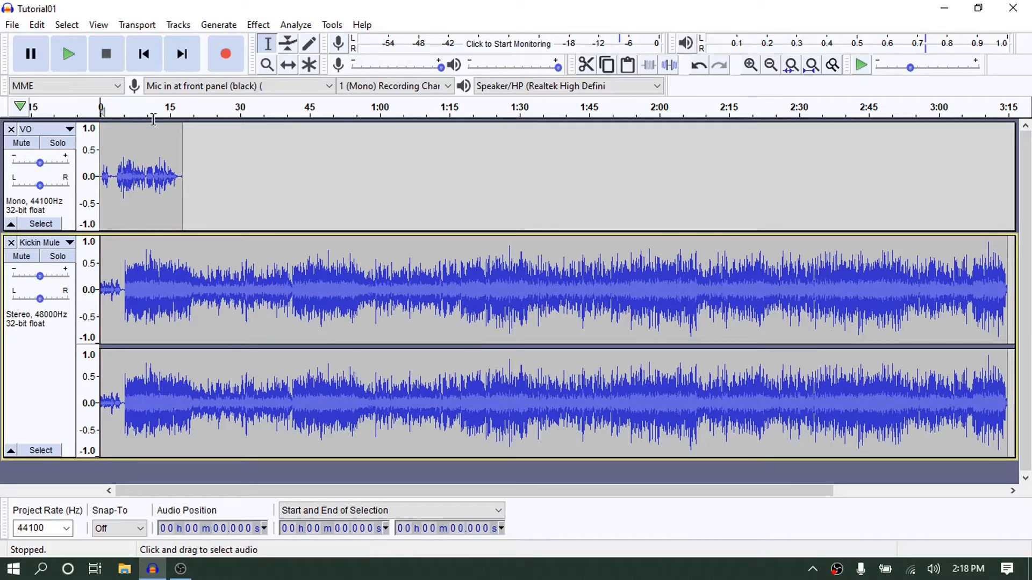
- Play the VO and Kickin Mule tracks together from within the voiceover section and stop playback
left_click(132, 107)
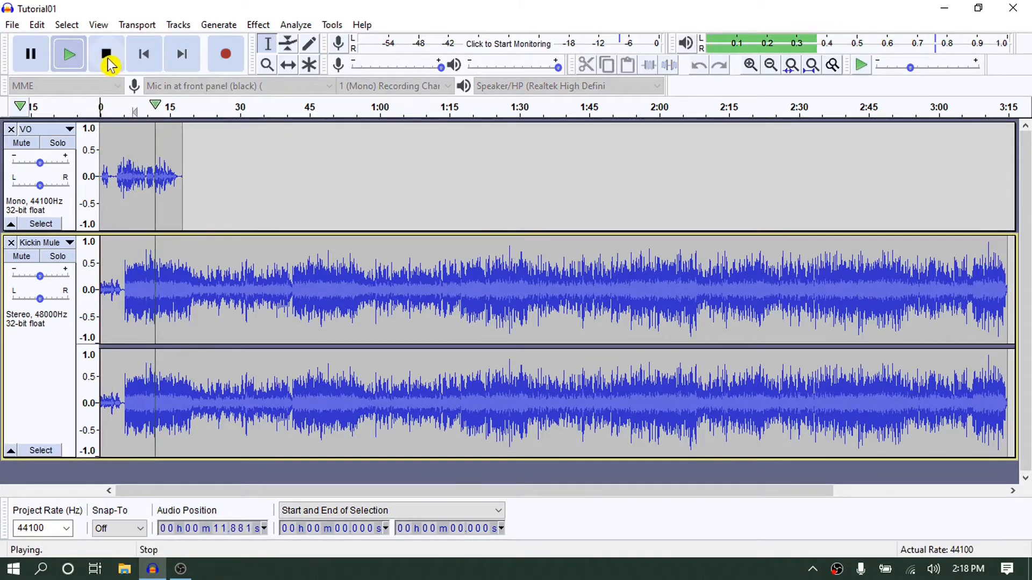
left_click(107, 56)
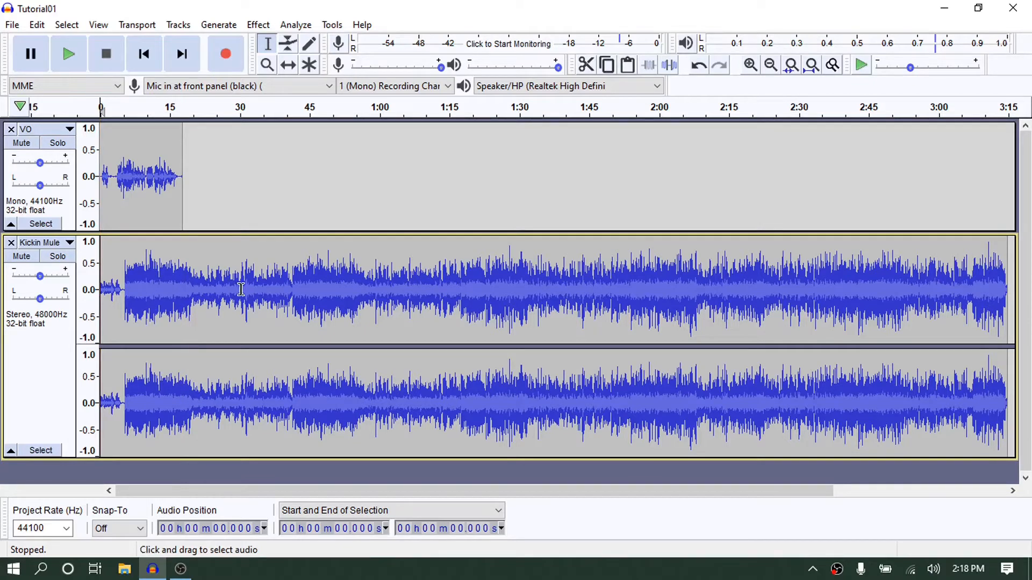
- Cut the first 3.66 seconds from the start of the VO track
left_click(110, 152)
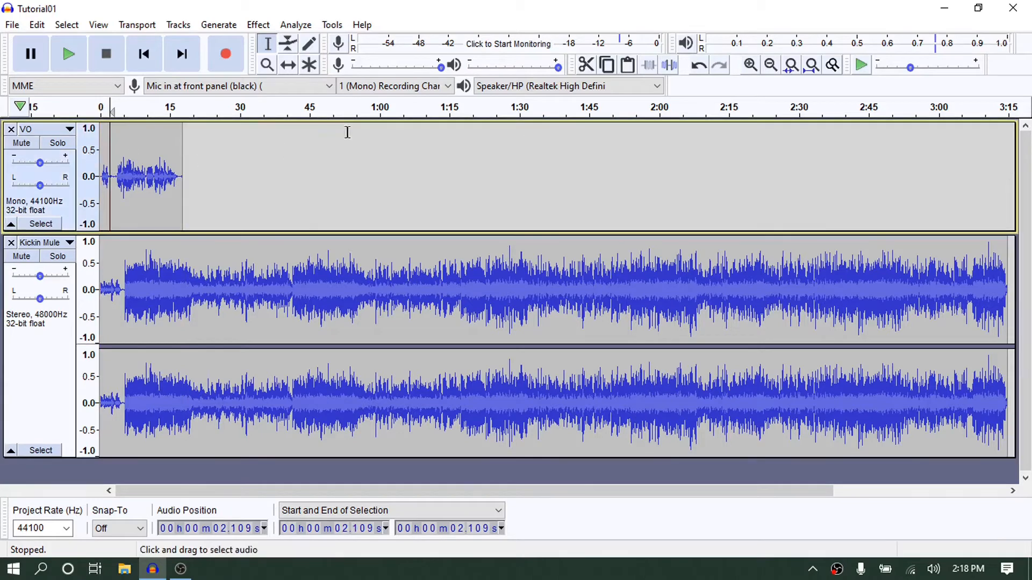
left_click(752, 70)
left_click(752, 70)
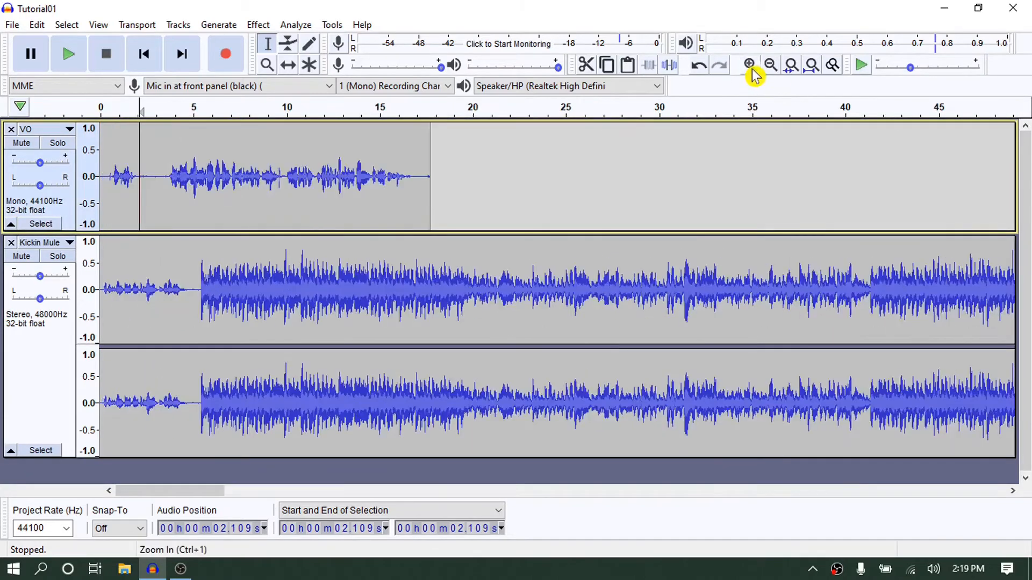
left_click(752, 70)
left_click(752, 70)
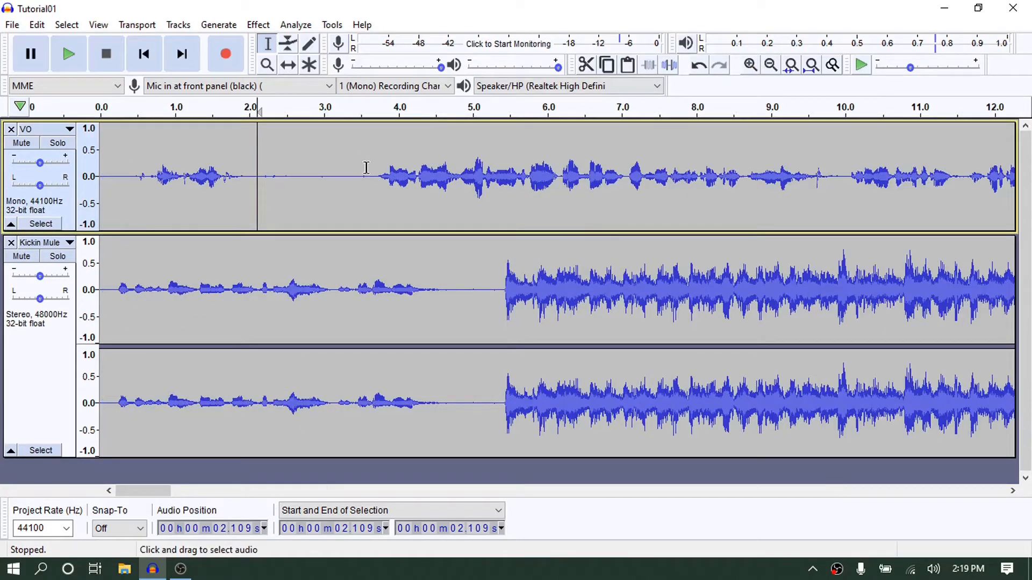
left_click_drag(372, 175, 26, 166)
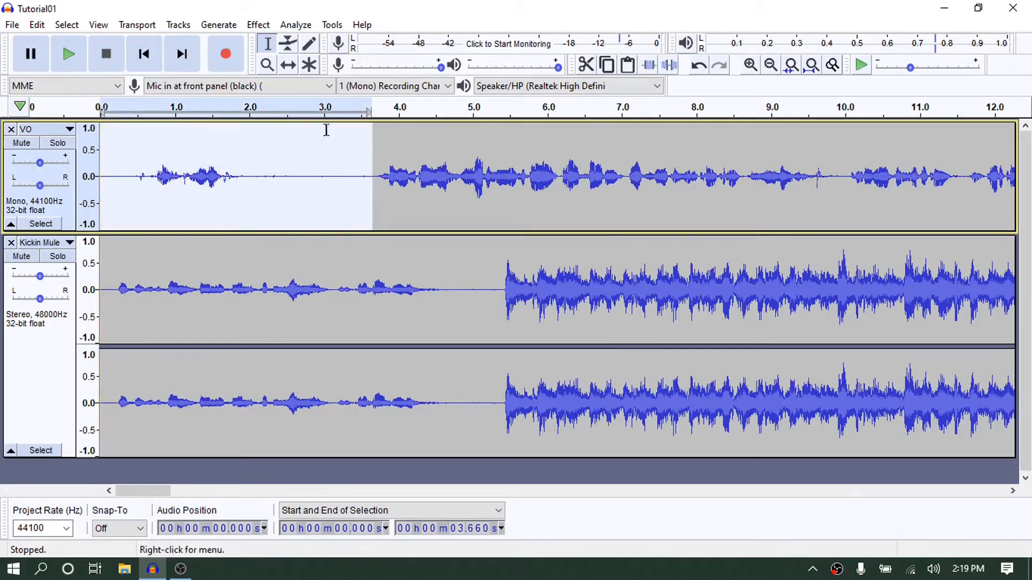
left_click(590, 76)
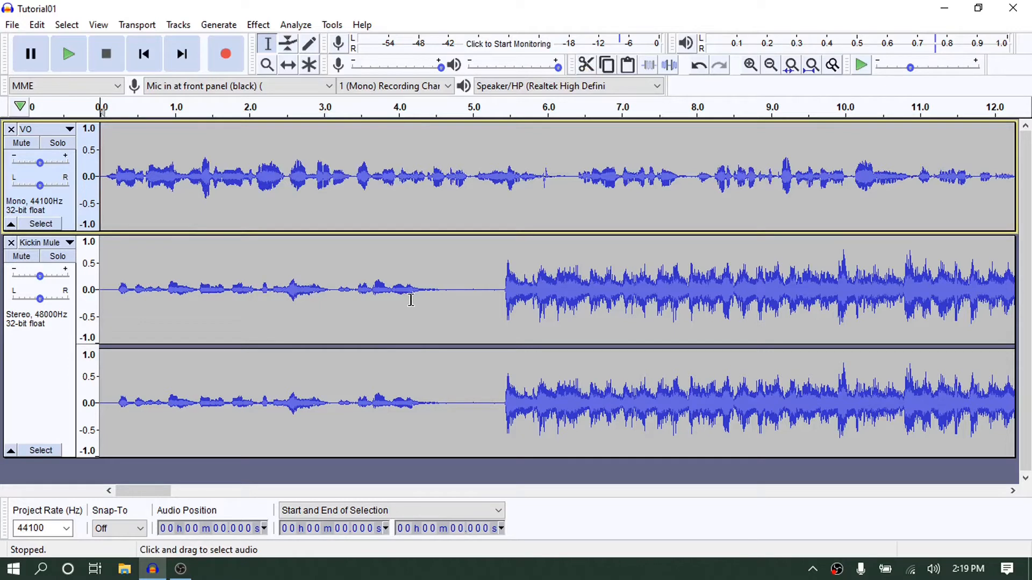
- Solo the Kickin Mule track, play it from about 1 second, and stop playback
left_click(63, 260)
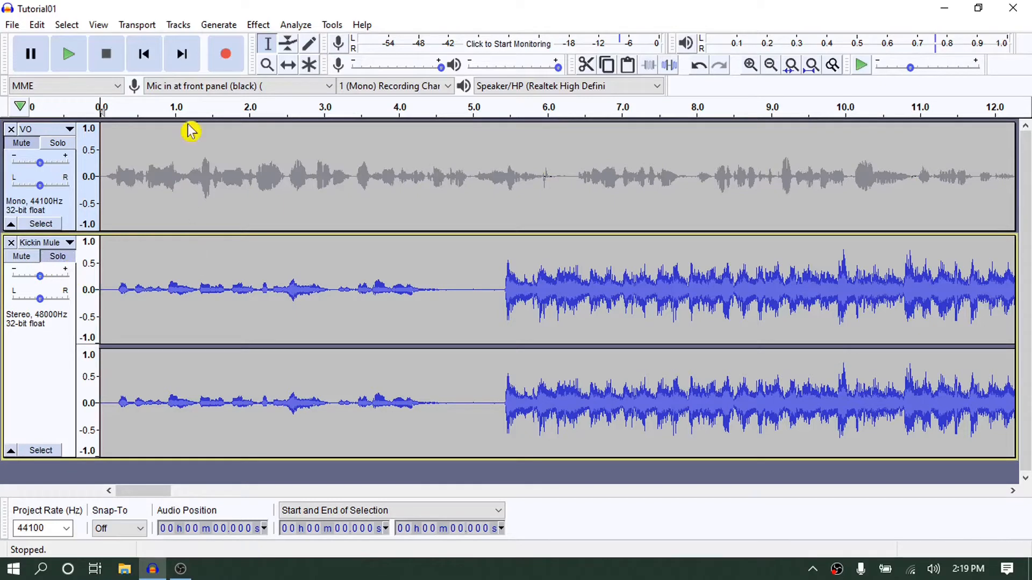
left_click(177, 111)
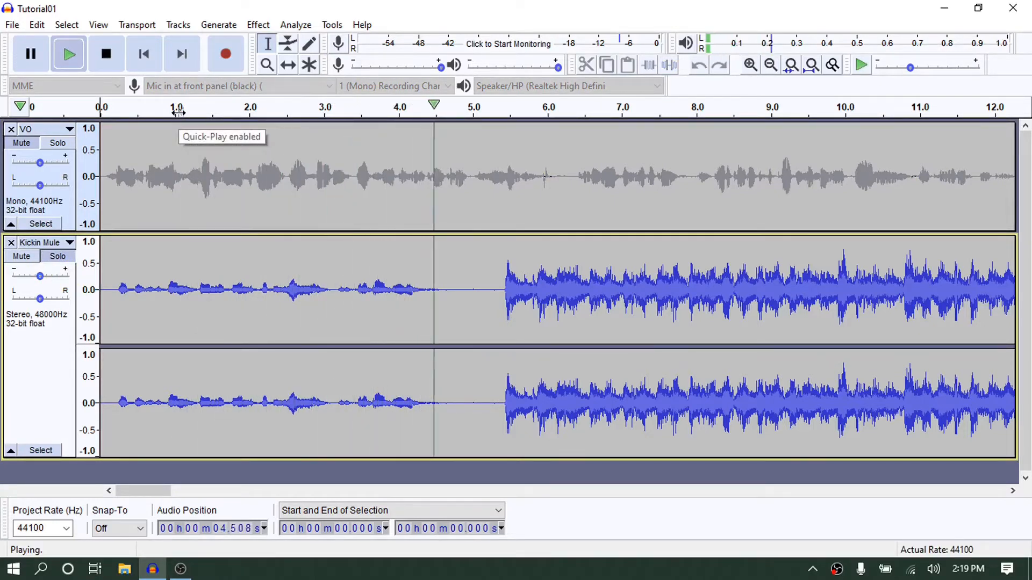
left_click(106, 69)
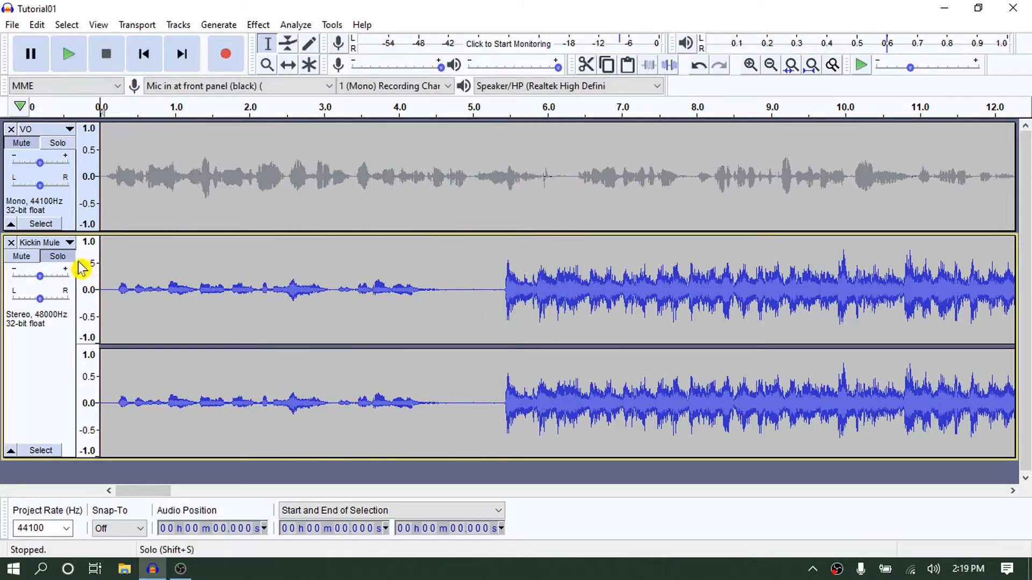
- Try out muting and soloing on the VO and Kickin Mule tracks, leaving Kickin Mule soloed
left_click(58, 258)
left_click(58, 258)
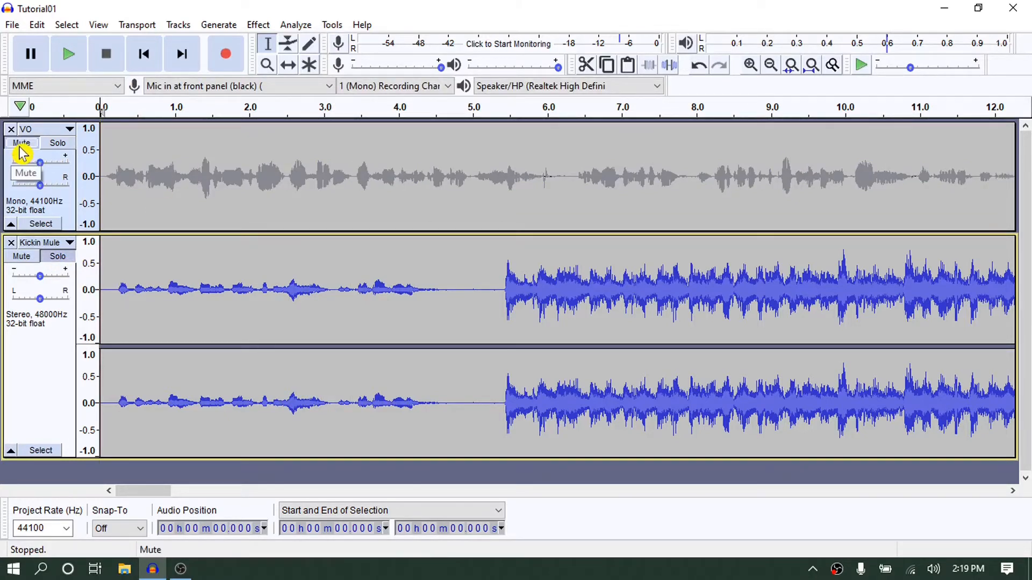
left_click(25, 265)
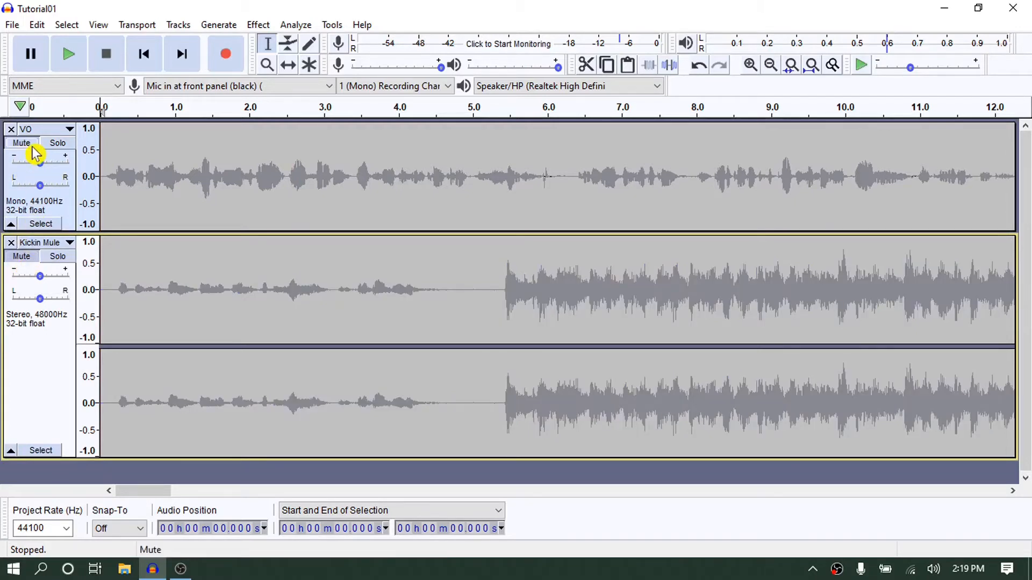
left_click(25, 258)
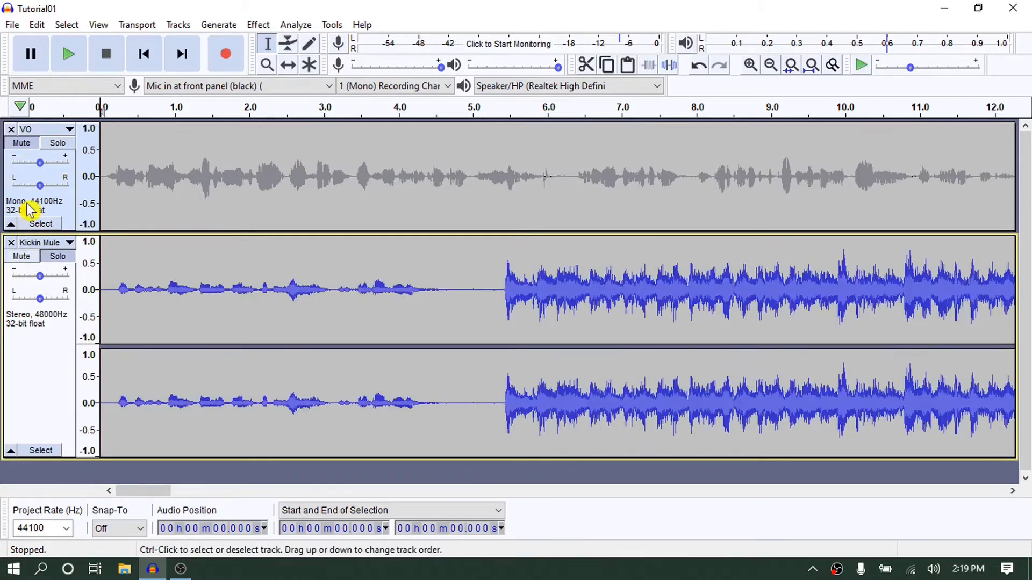
left_click(24, 143)
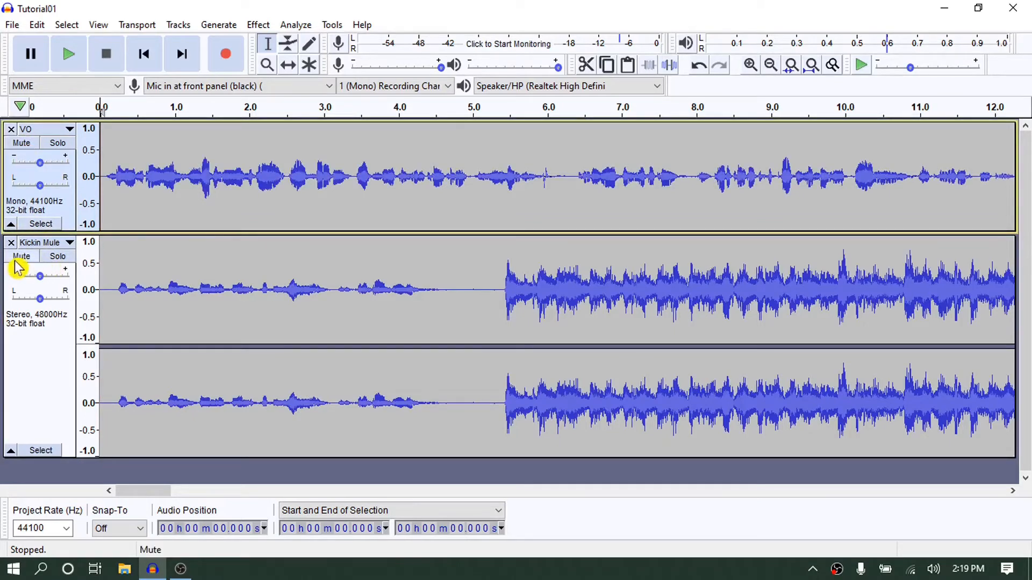
left_click(57, 257)
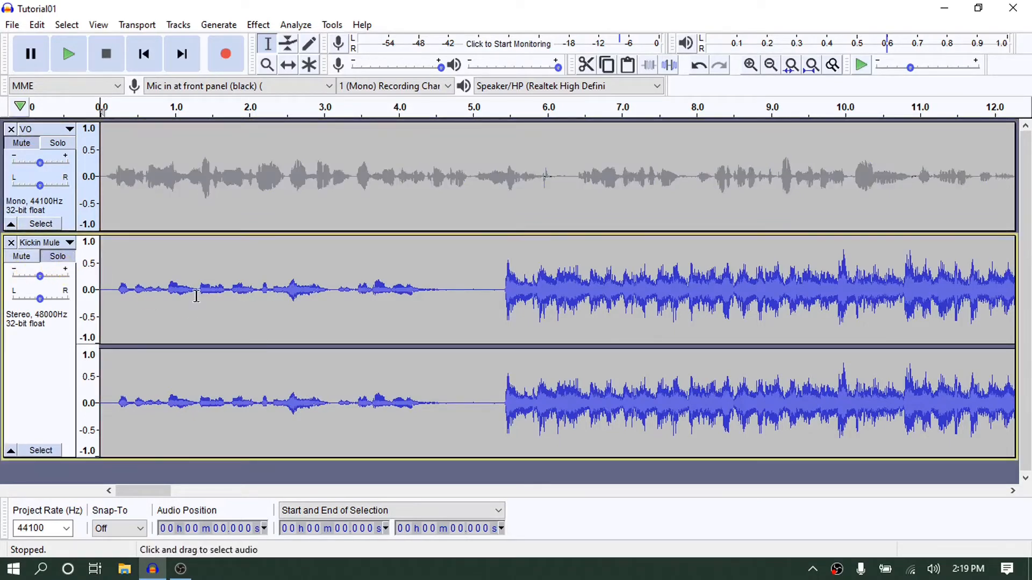
left_click(63, 260)
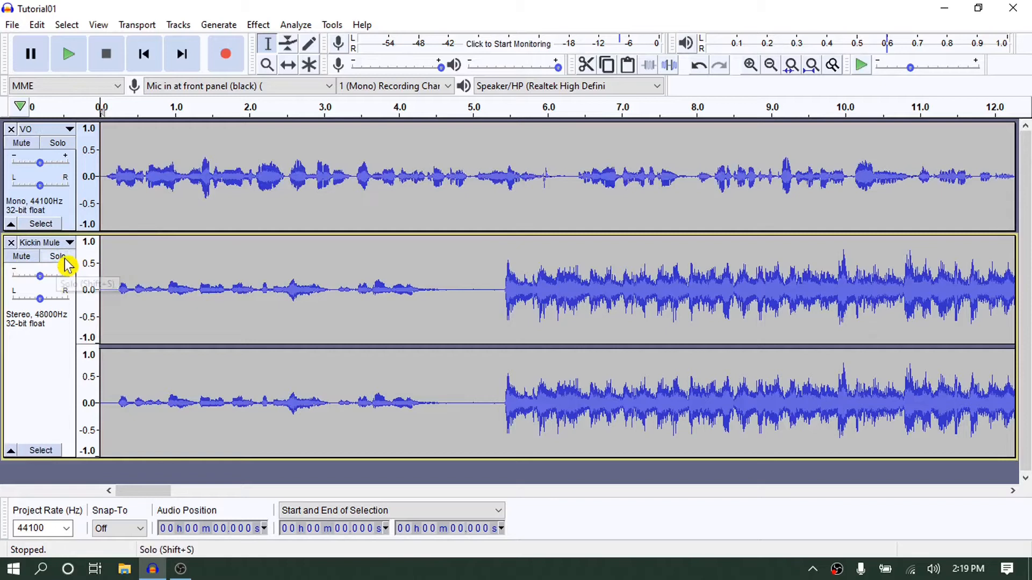
left_click(27, 260)
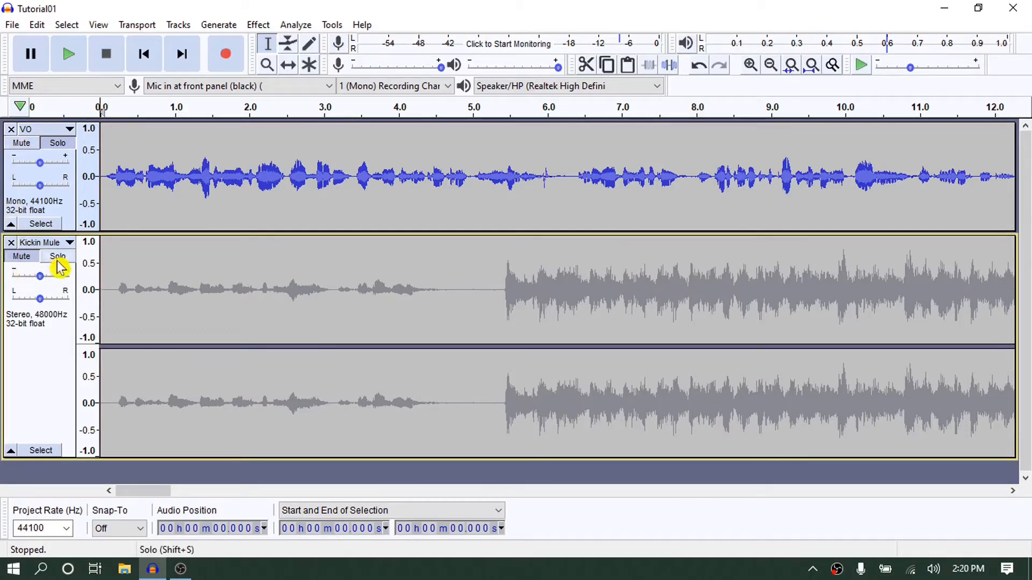
left_click(22, 258)
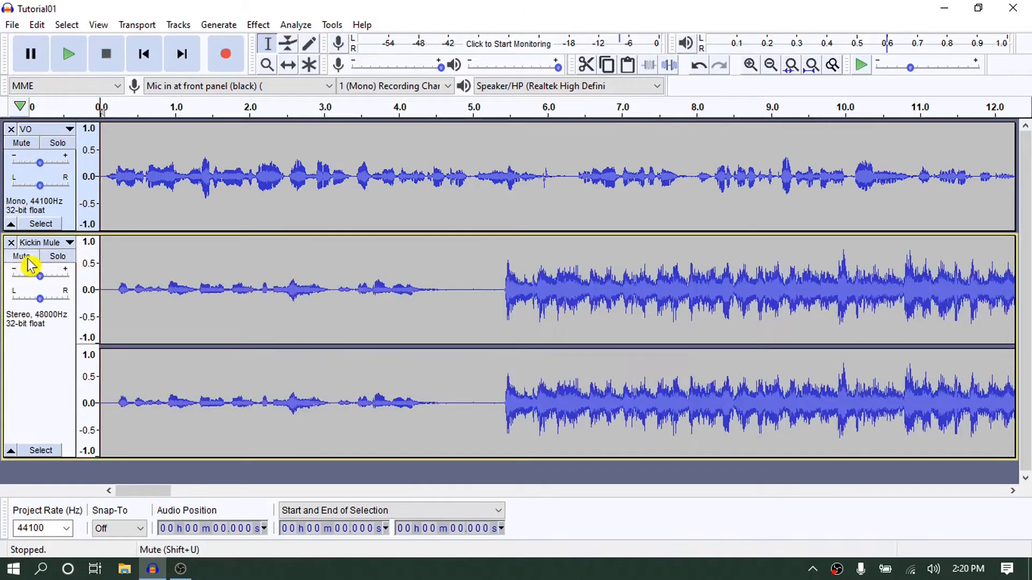
left_click(59, 258)
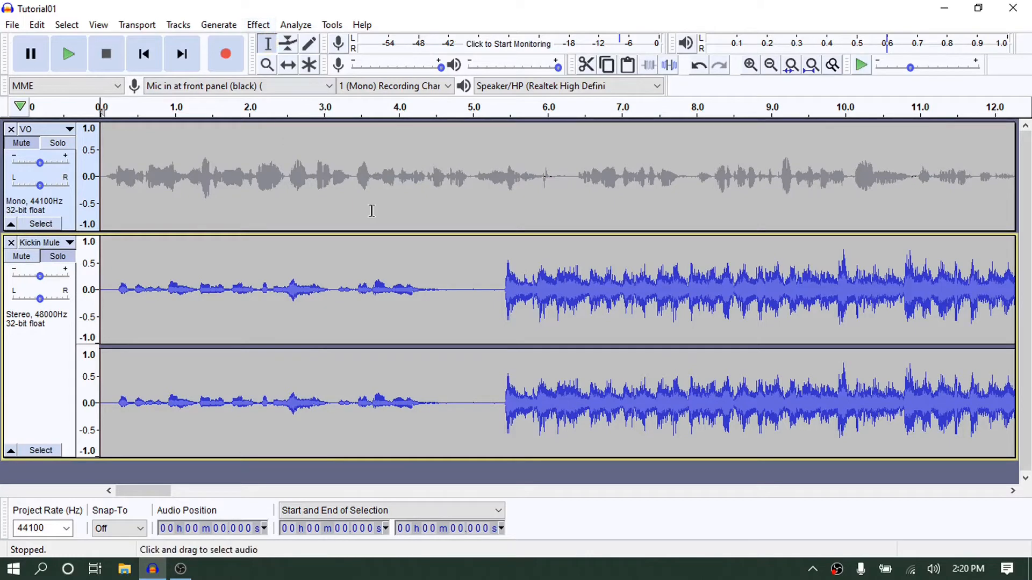
- Cut the first 5.343 seconds from the Kickin Mule track and briefly play its new beginning
left_click_drag(498, 298, 86, 293)
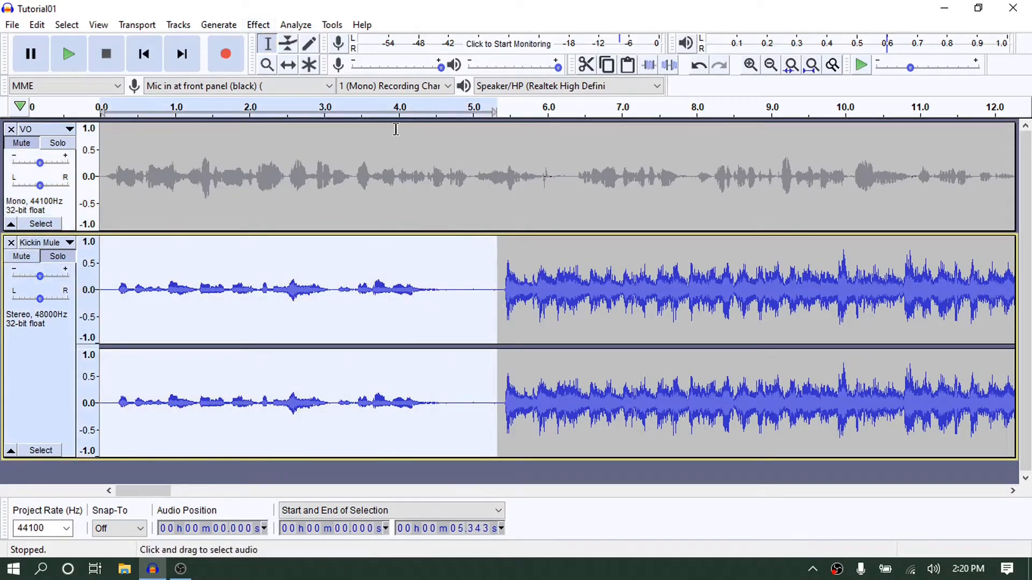
left_click(587, 67)
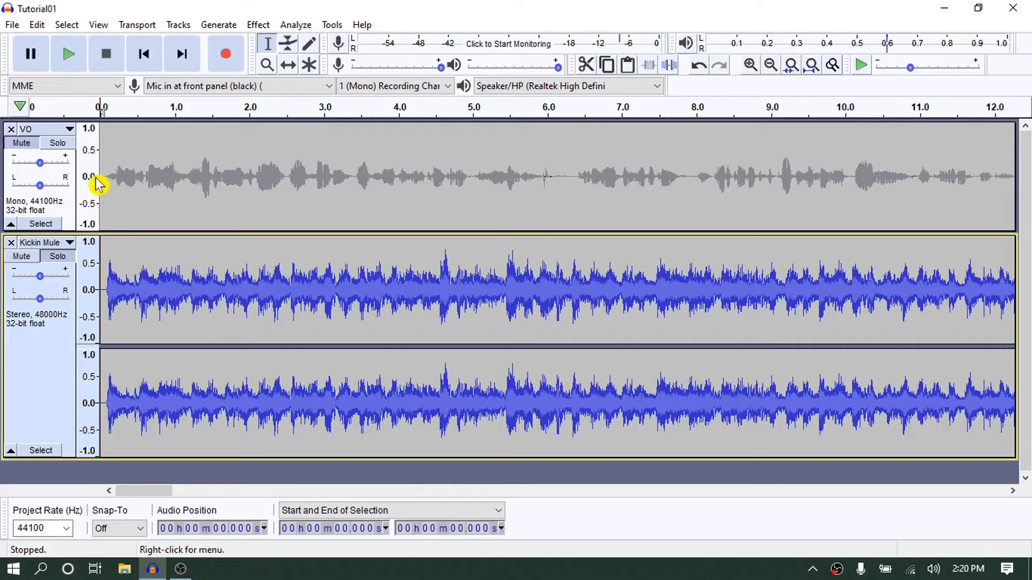
left_click(78, 64)
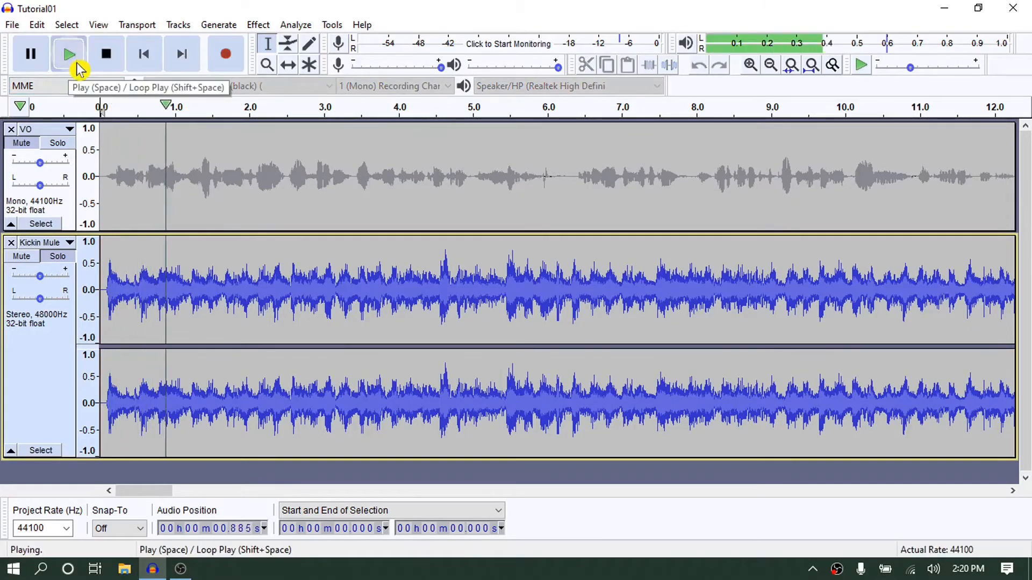
left_click(107, 61)
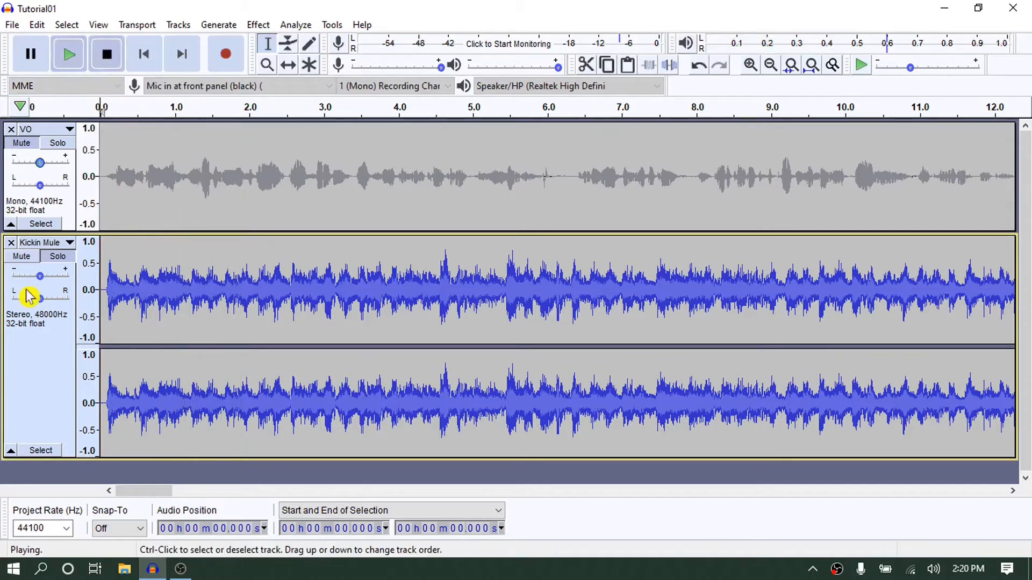
- Solo the VO track instead of Kickin Mule and briefly play it from the start
left_click(59, 256)
left_click(60, 143)
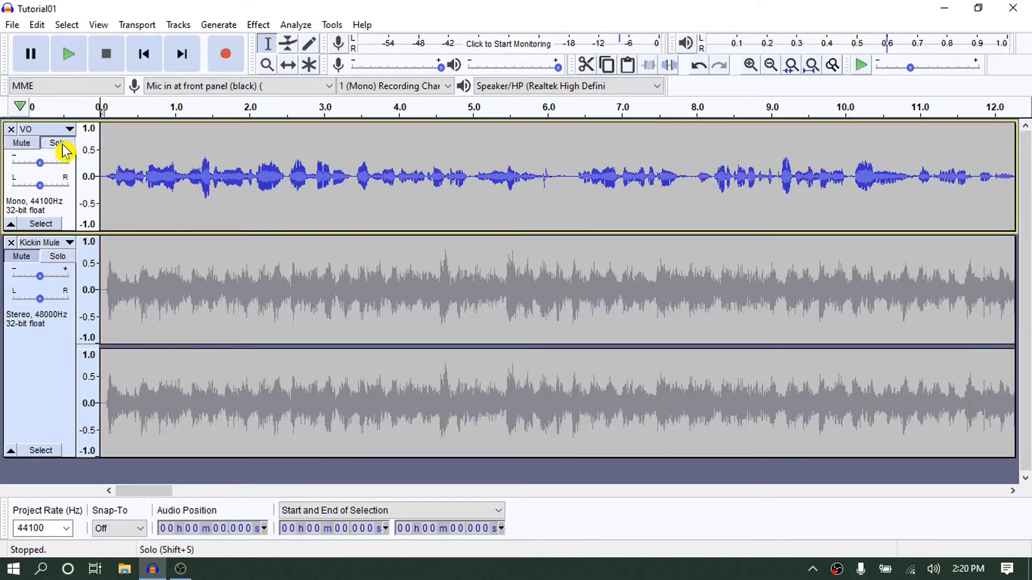
left_click(68, 56)
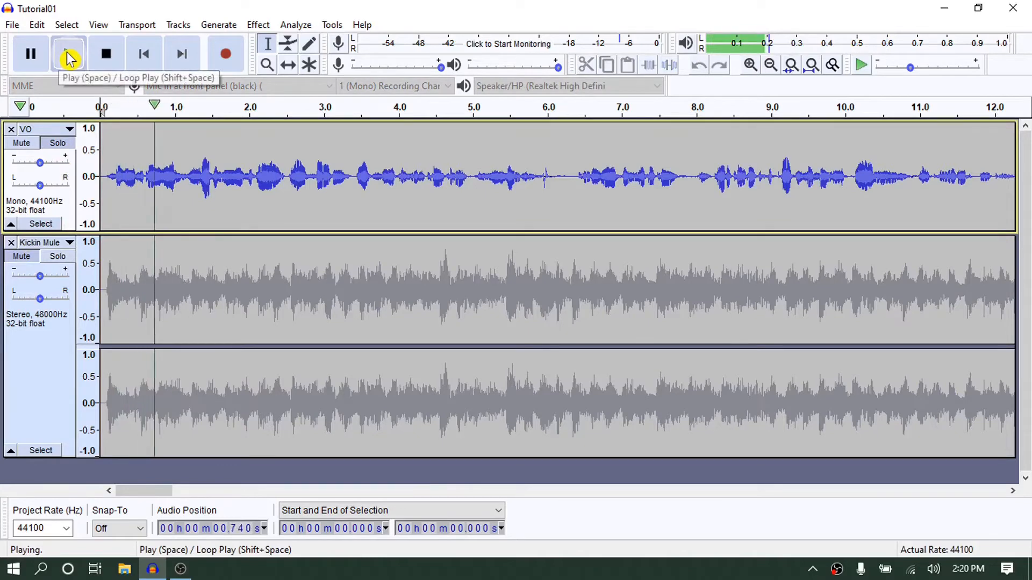
left_click(103, 59)
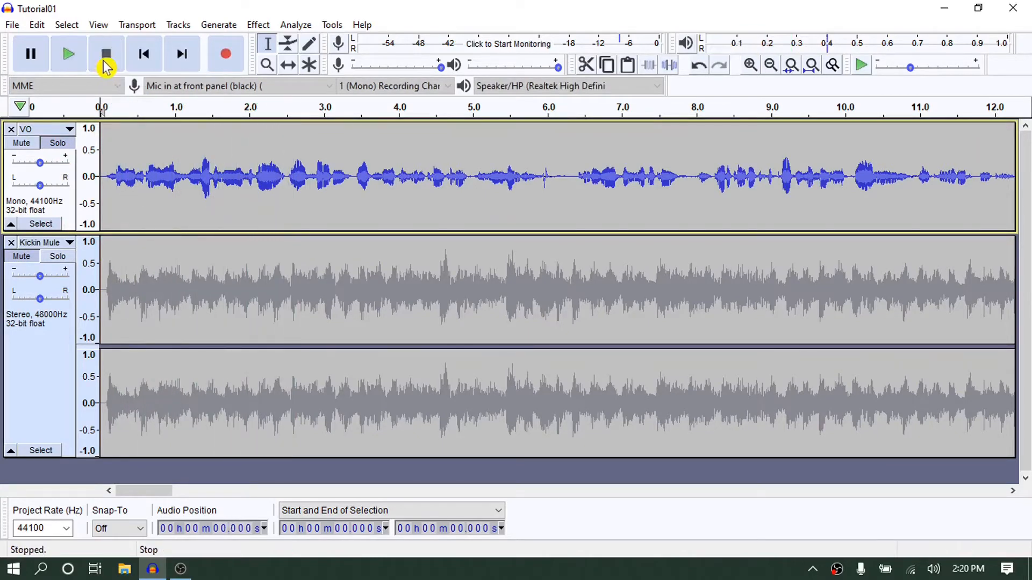
- Make both tracks audible, time-shift the VO clip to start at about 47 seconds, and briefly play from about 16 seconds
left_click(29, 262)
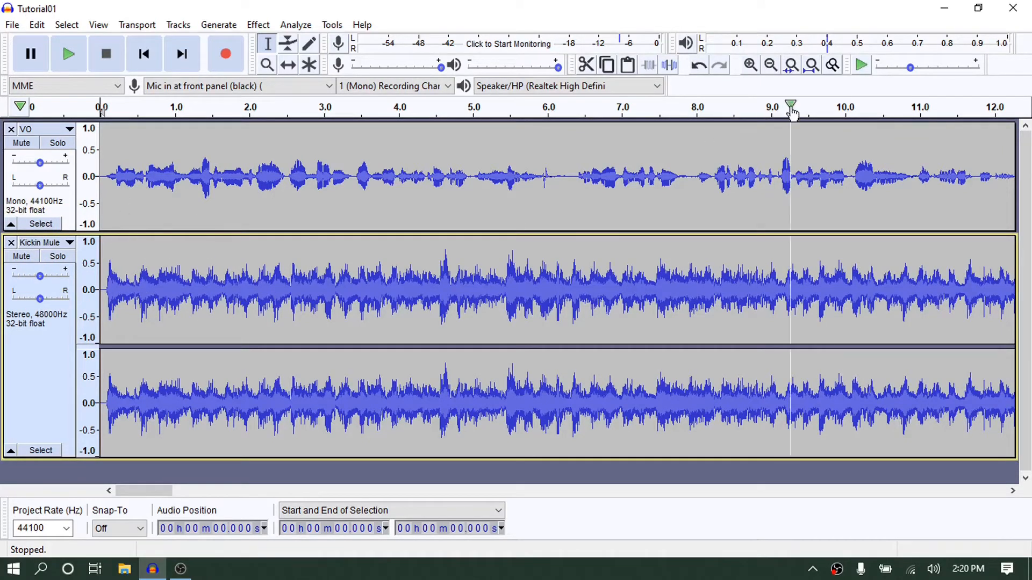
left_click(771, 66)
left_click(774, 70)
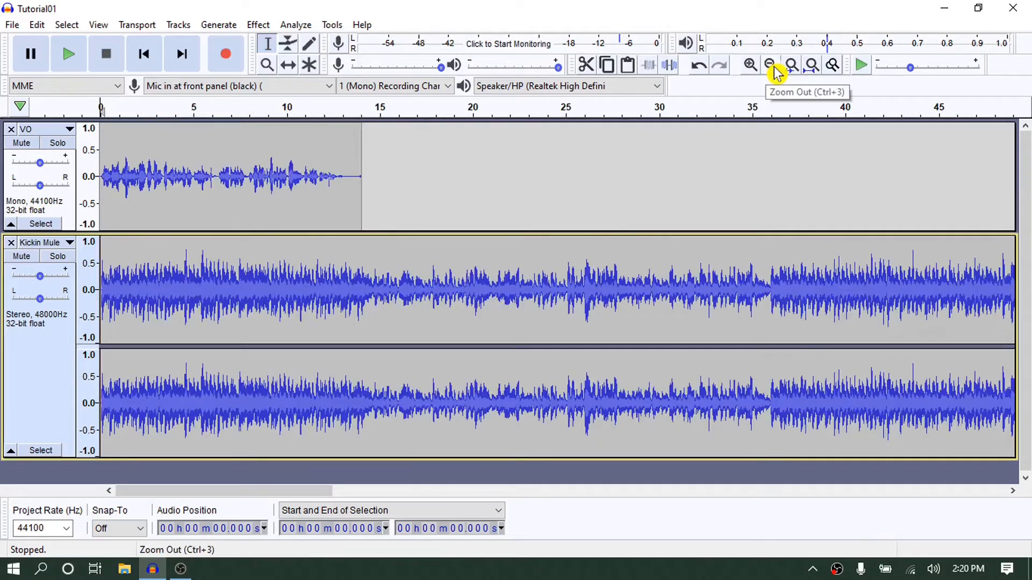
left_click(774, 70)
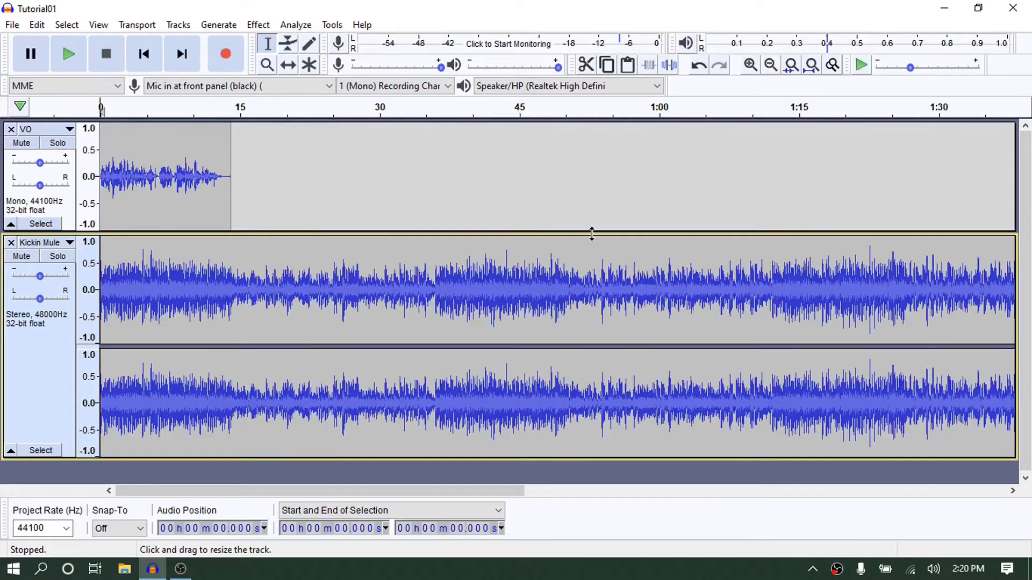
left_click(288, 65)
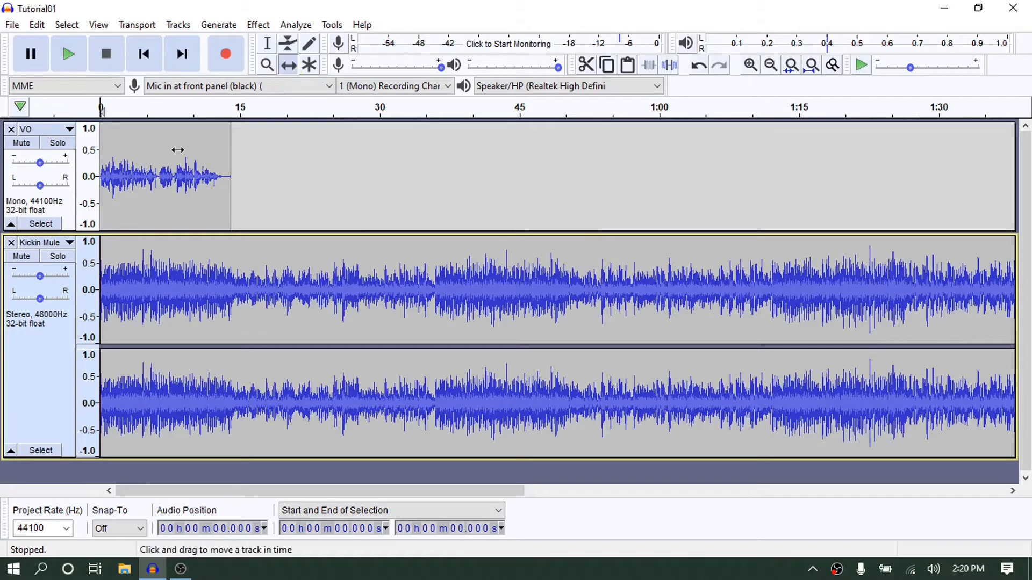
left_click_drag(152, 159, 594, 201)
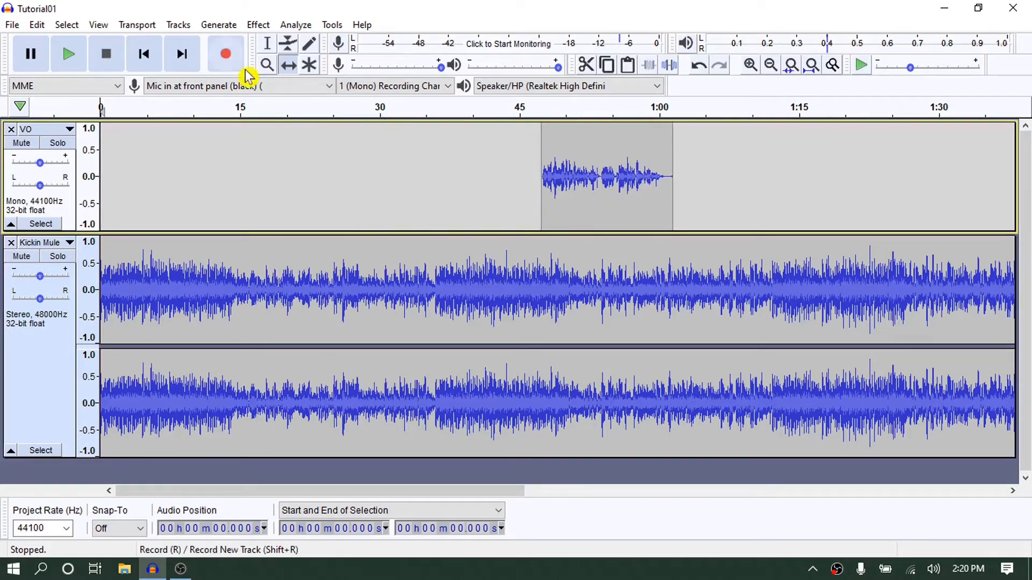
left_click(246, 112)
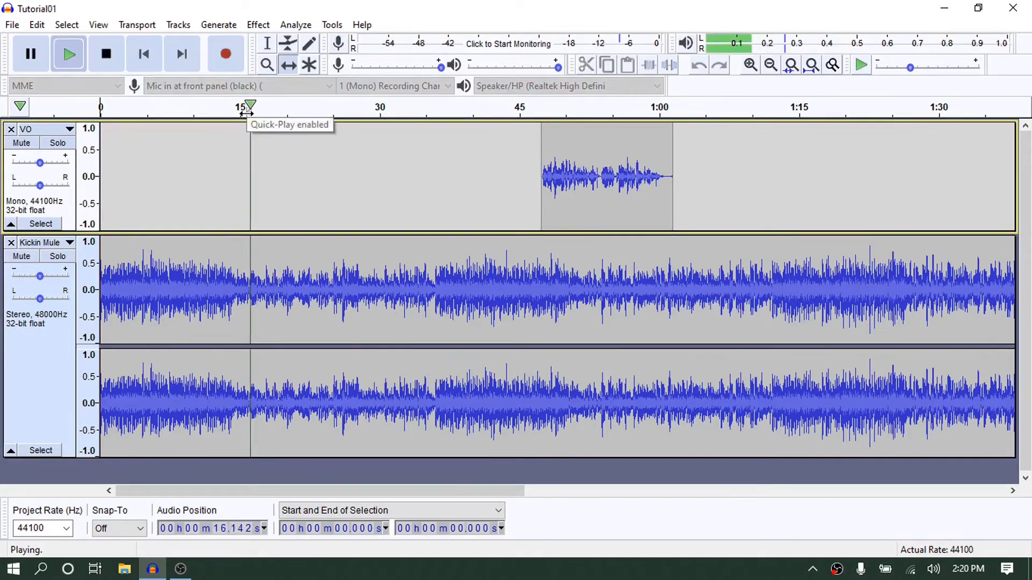
left_click(107, 62)
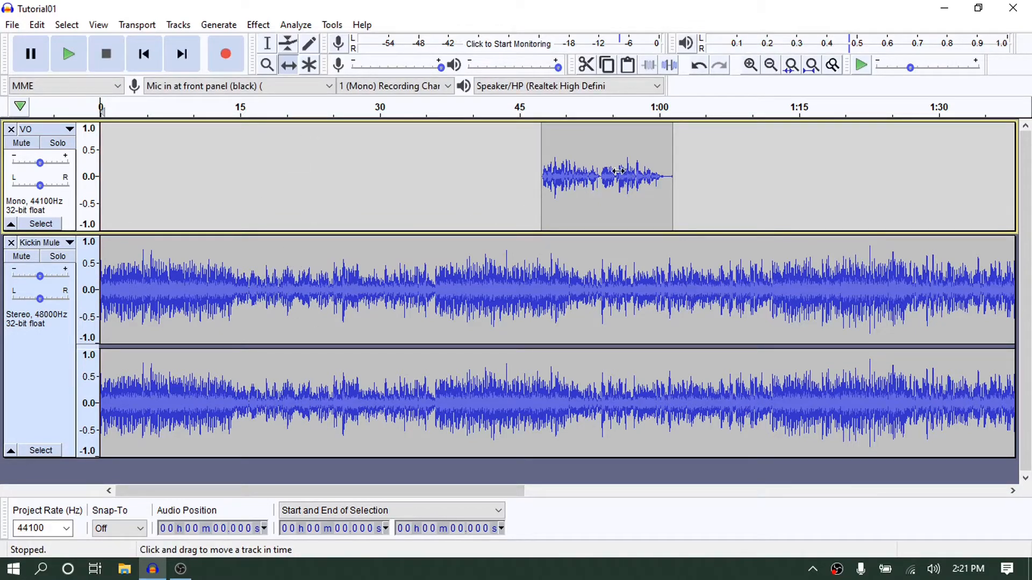
- Move the VO clip to start at about 15 seconds and play both tracks from shortly before it
left_click_drag(618, 172, 319, 173)
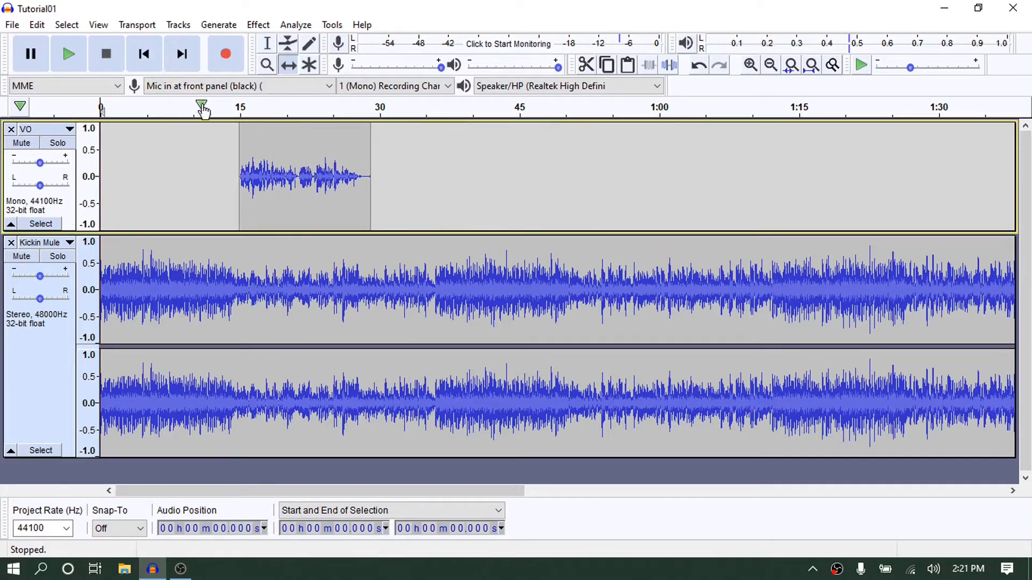
left_click(219, 107)
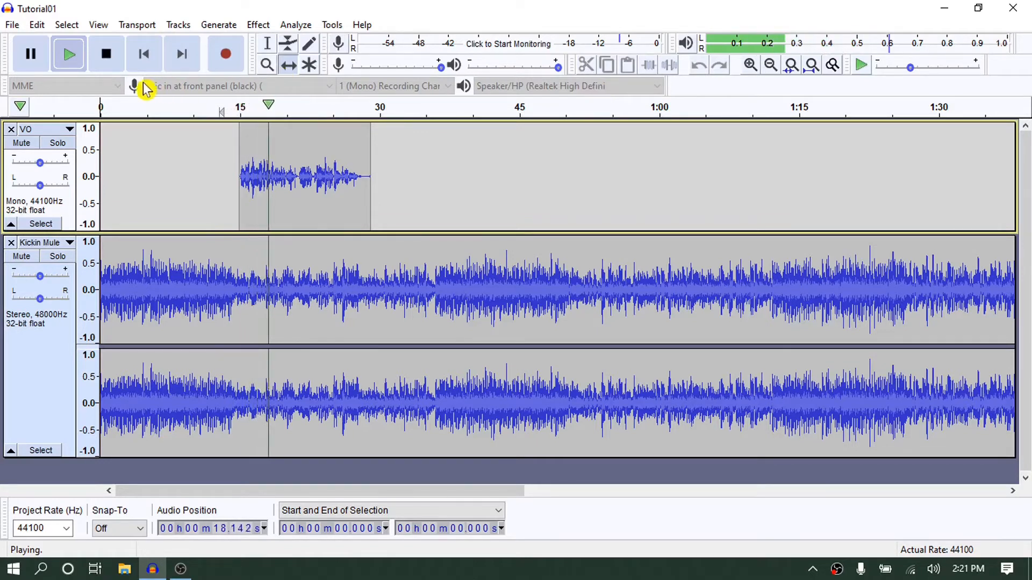
left_click(107, 60)
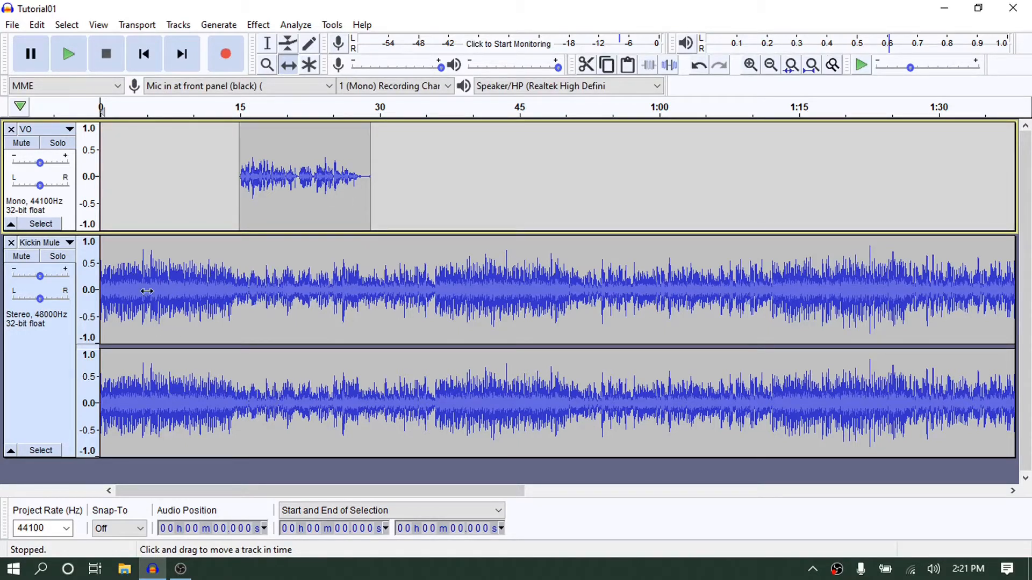
- Move the VO clip to start at about 1.2 seconds and play both tracks from the beginning
left_click_drag(317, 175, 191, 185)
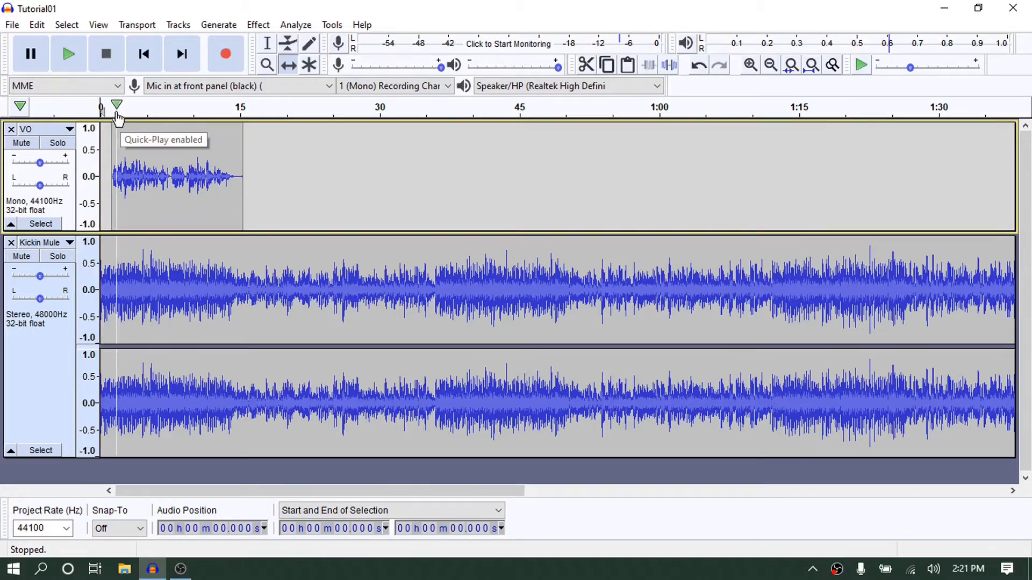
left_click(75, 64)
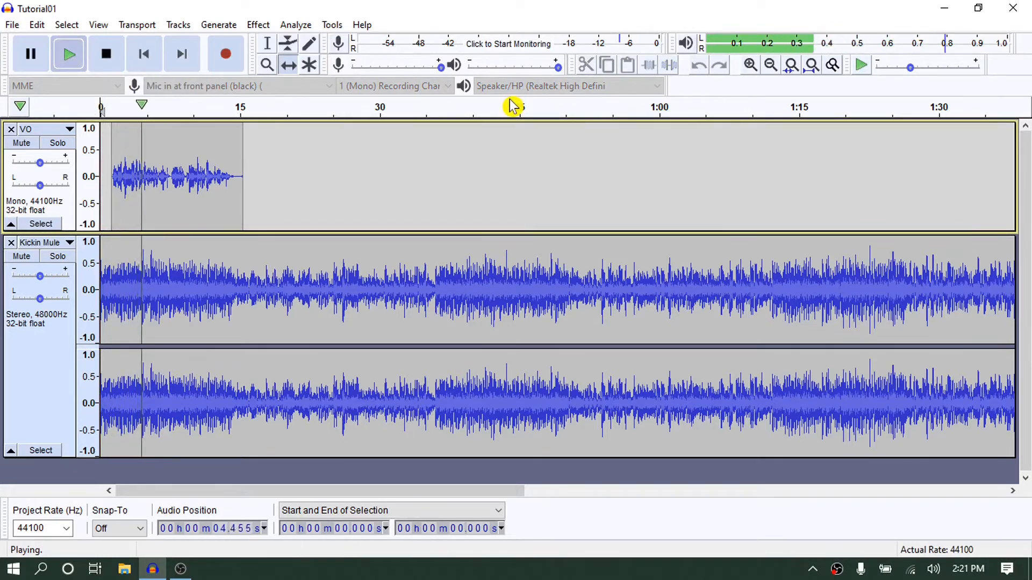
left_click(106, 54)
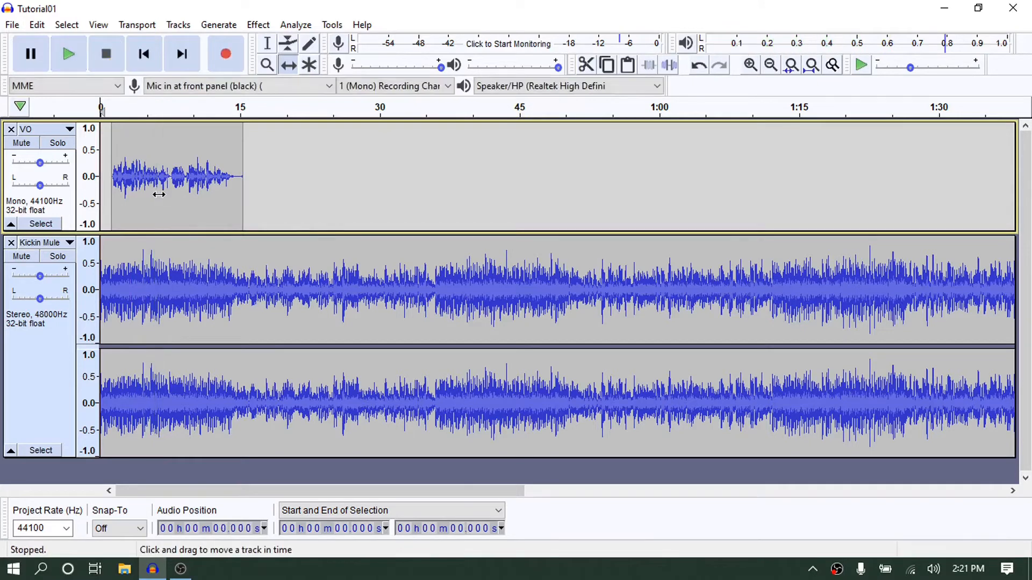
- Shift the VO clip slightly to start at about 1.7 seconds and briefly replay both tracks from the beginning
left_click_drag(162, 191, 166, 192)
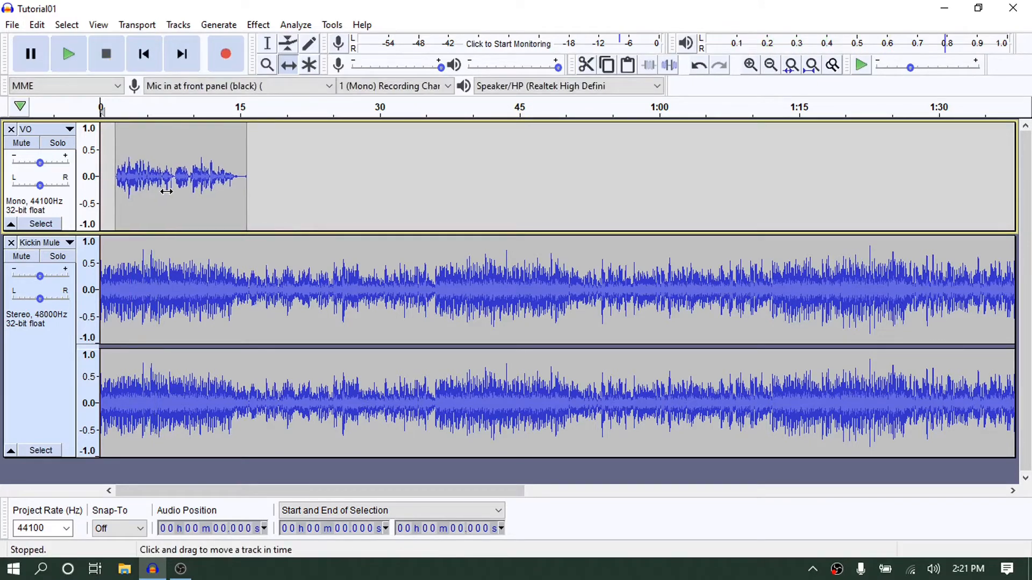
left_click(750, 65)
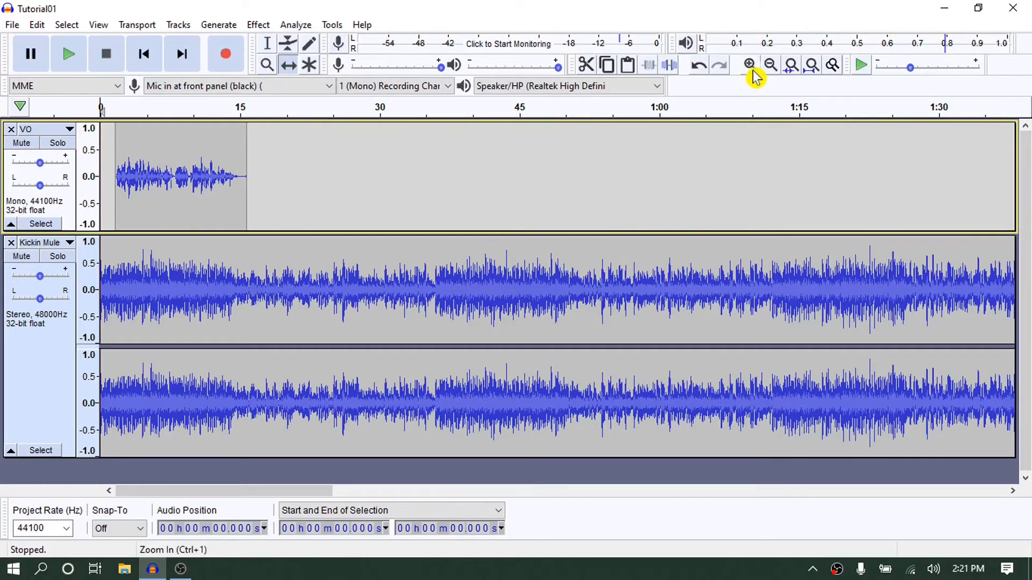
left_click(751, 65)
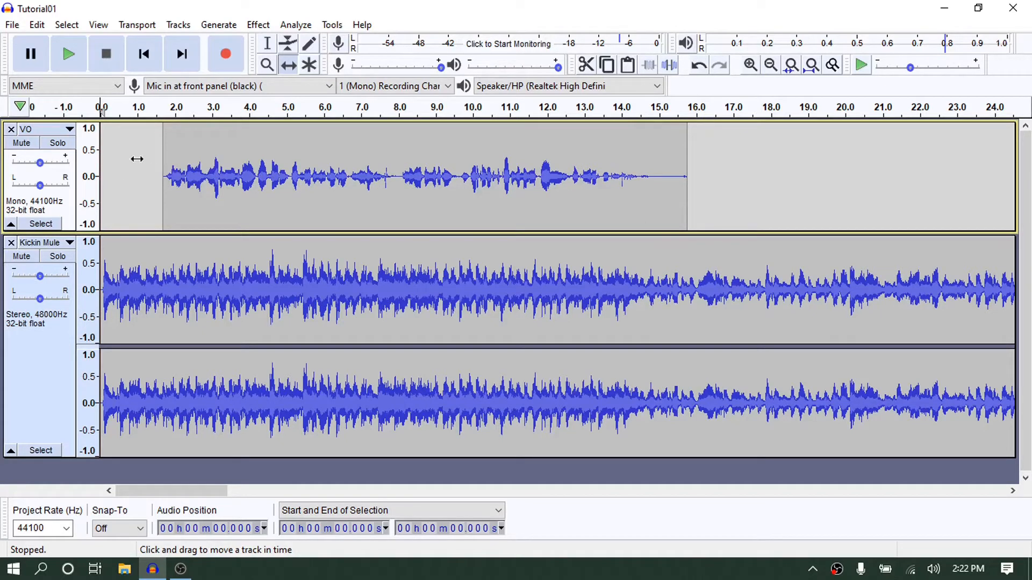
left_click(73, 55)
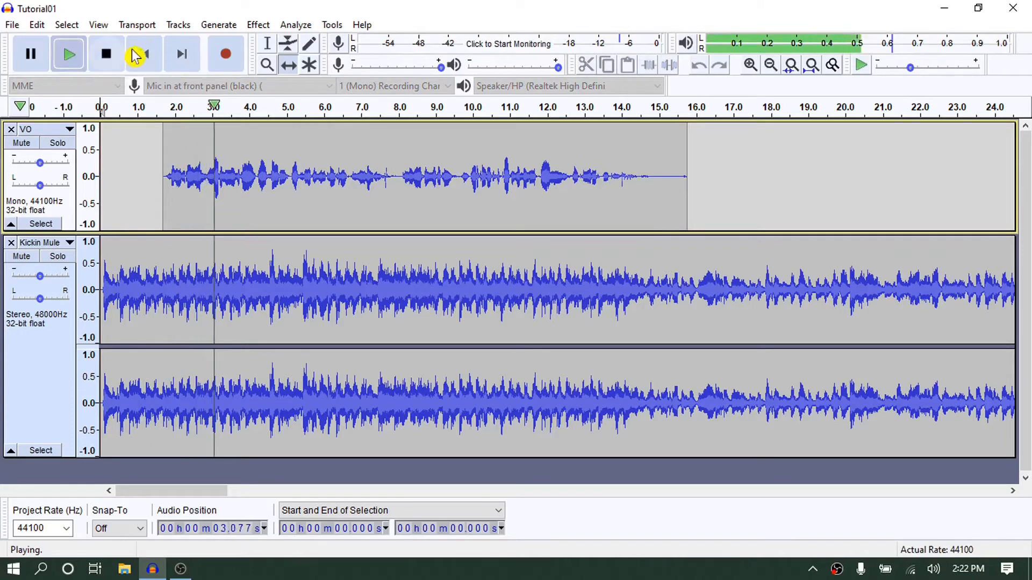
left_click(106, 54)
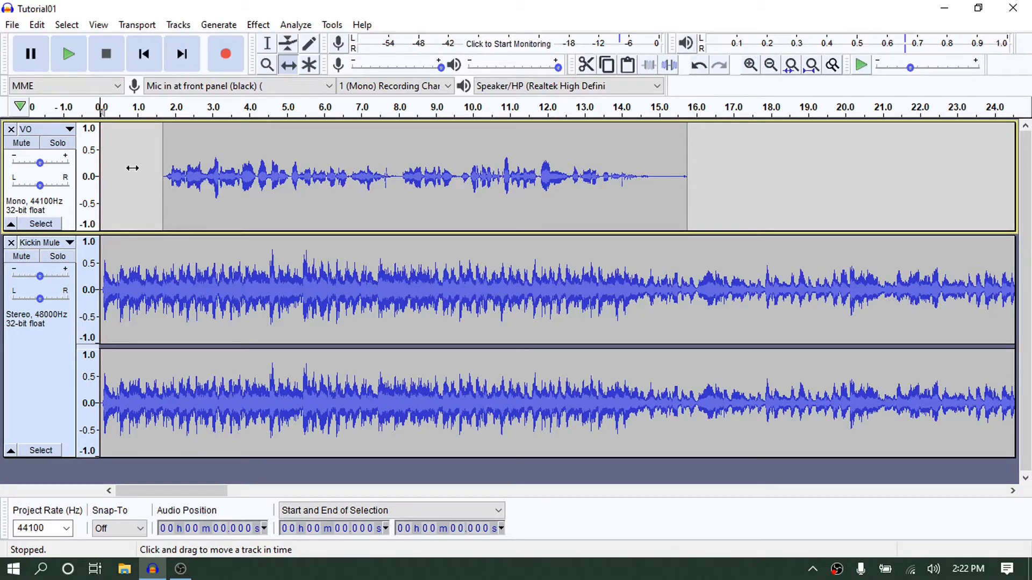
- Solo the VO track and play it from about 1 second and again from about 3 seconds to check its playback level
left_click(54, 146)
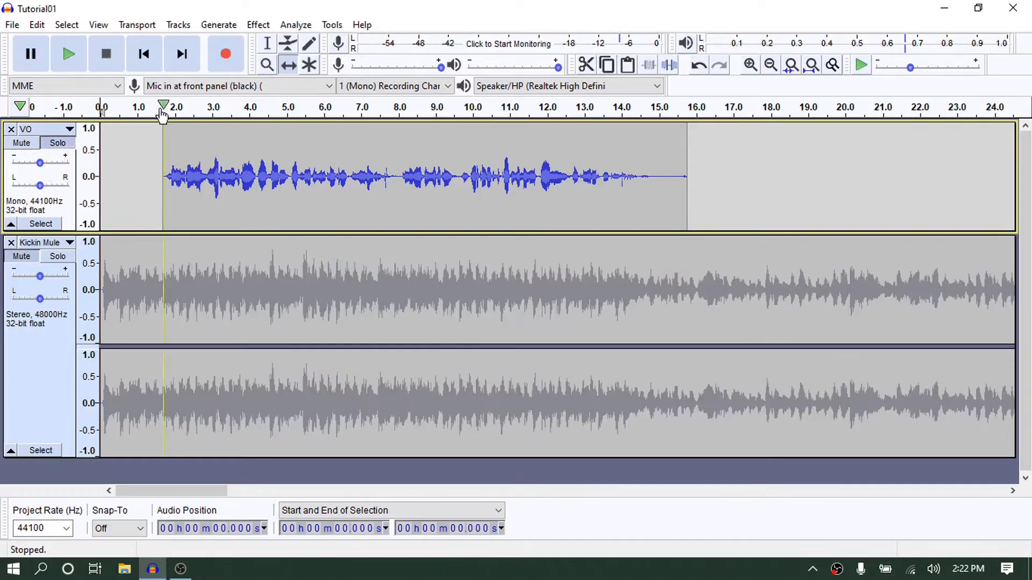
left_click(141, 105)
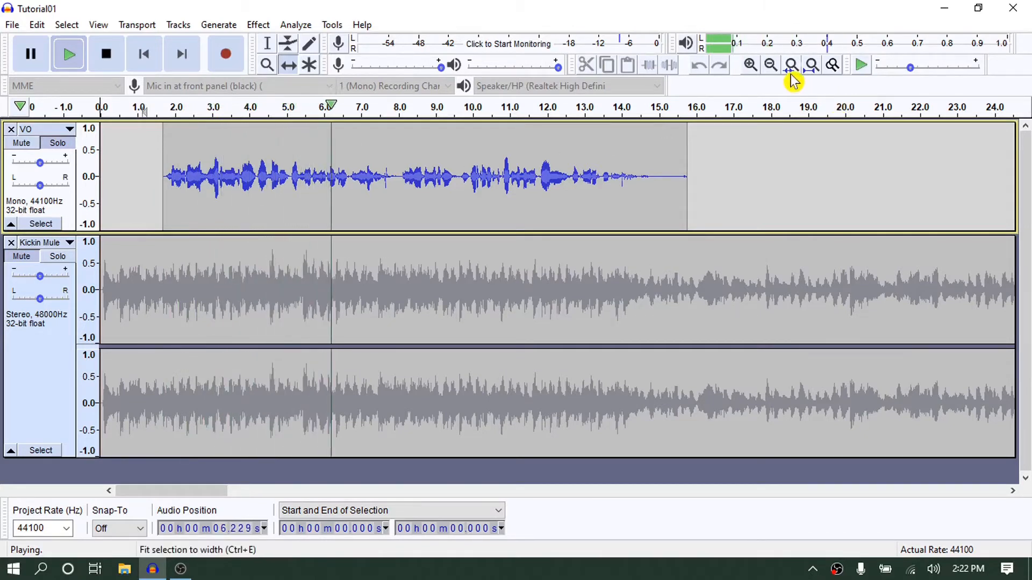
left_click(107, 55)
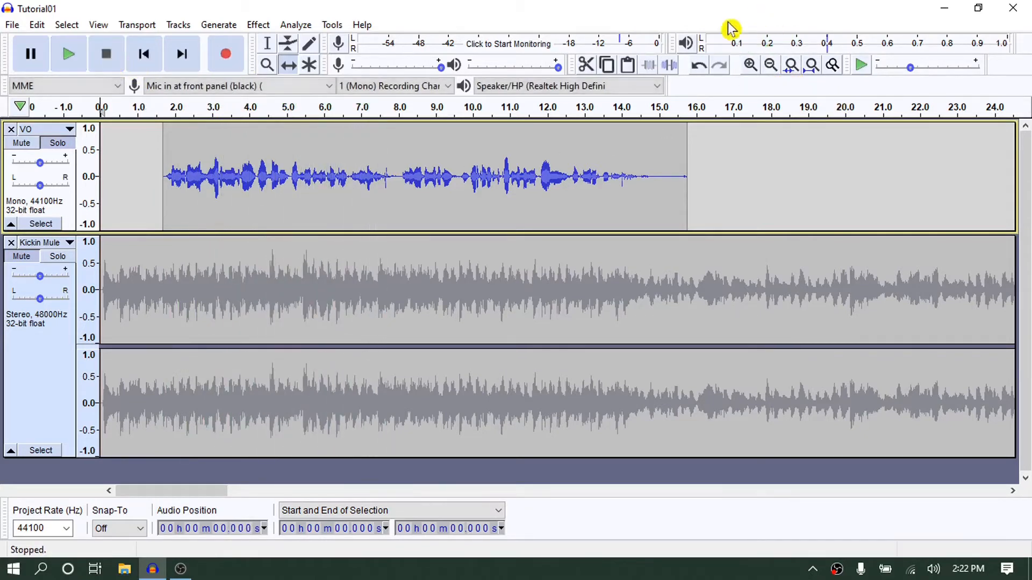
left_click(204, 109)
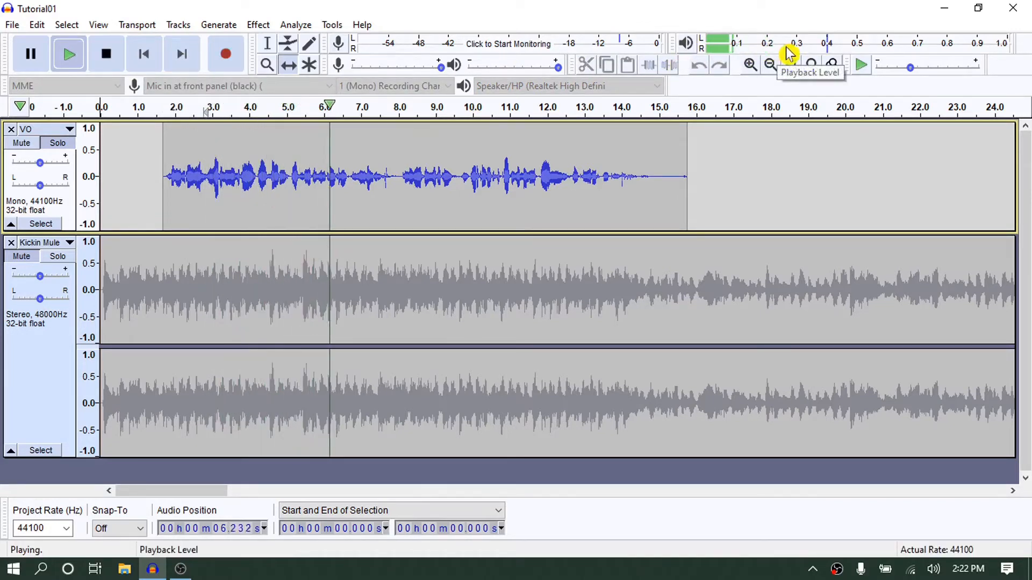
left_click(117, 65)
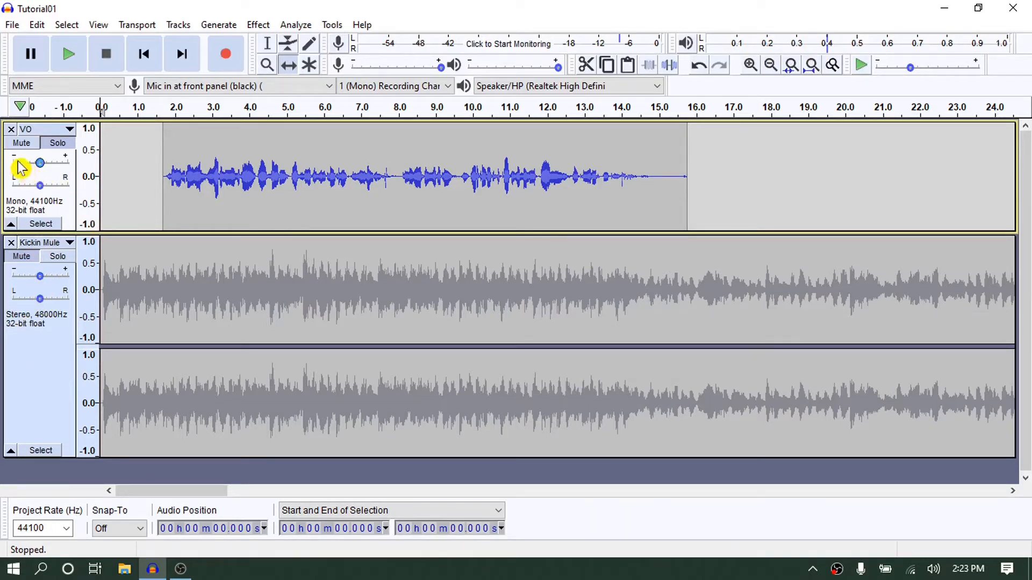
- Try a large gain boost on the VO track, settle on a slight increase, and play it from about 3 seconds
left_click(44, 173)
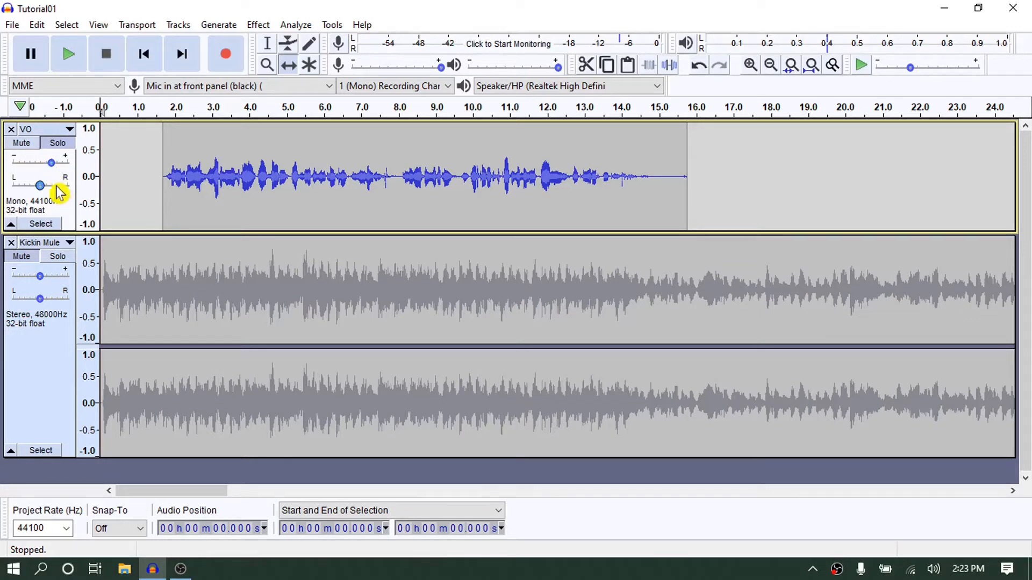
left_click(51, 172)
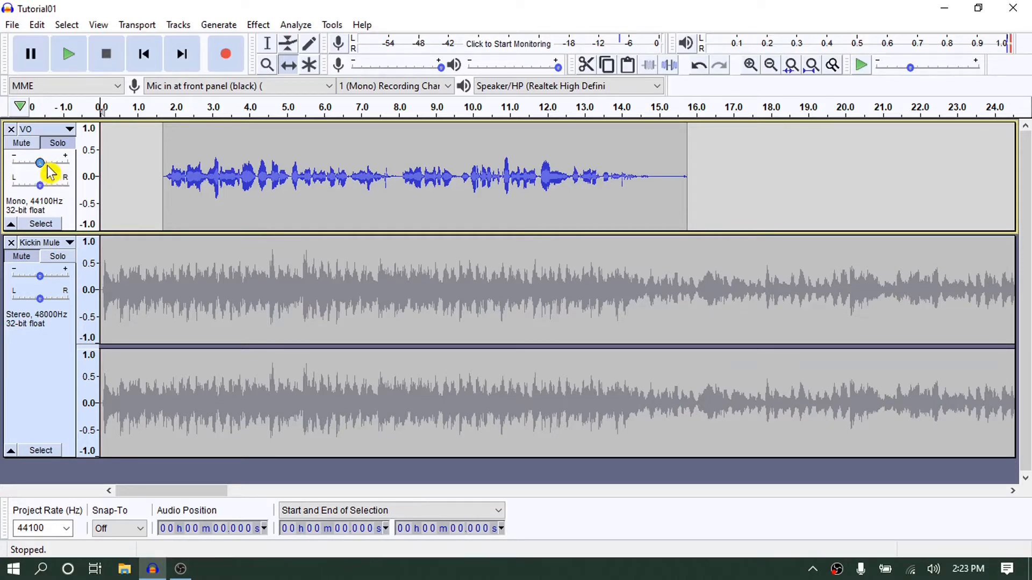
left_click(51, 172)
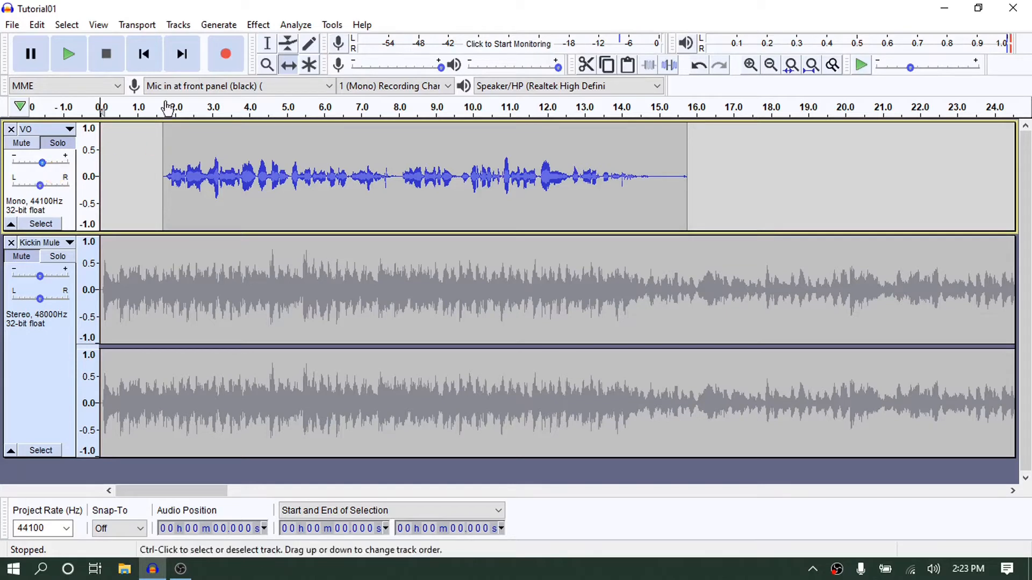
left_click(214, 107)
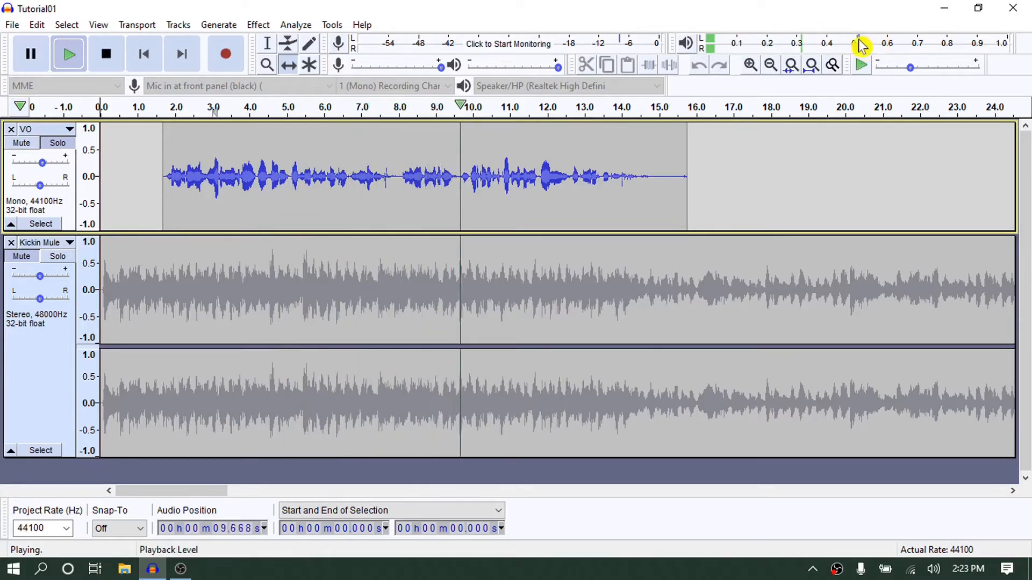
left_click(110, 53)
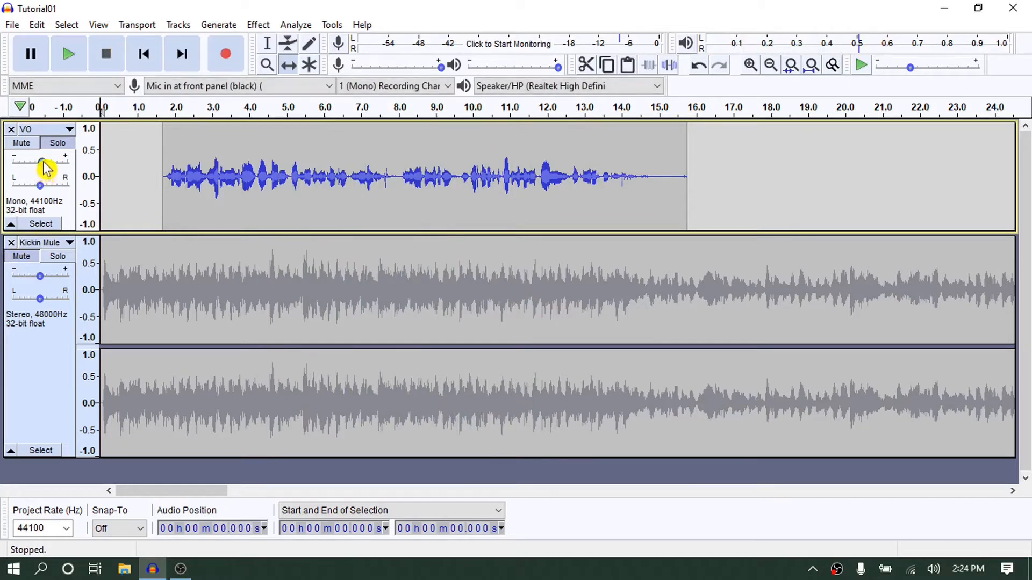
- Readjust the VO track's gain to slightly above the previous setting and check its level from about 3.5 seconds
left_click_drag(44, 164, 45, 165)
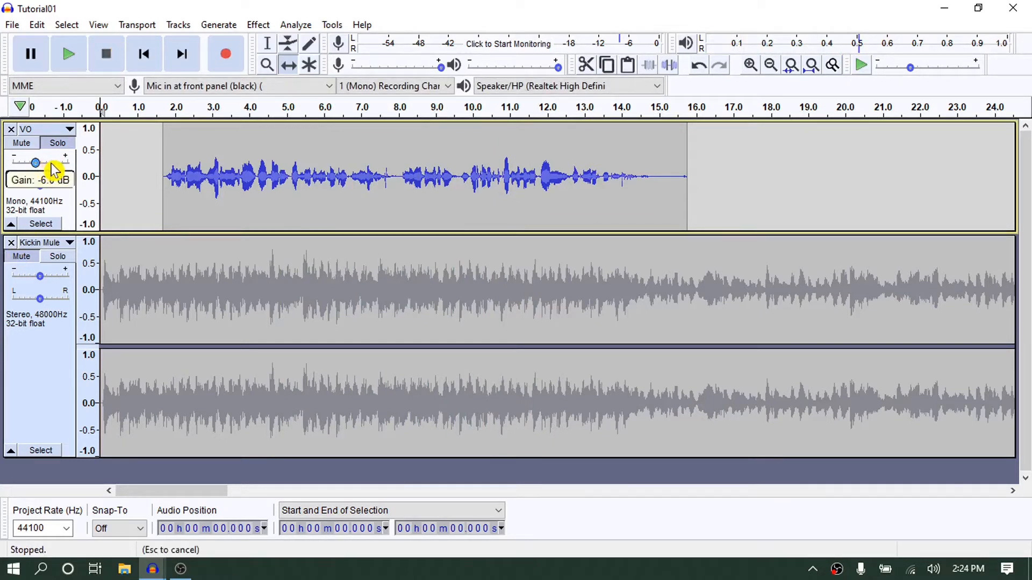
left_click(52, 164)
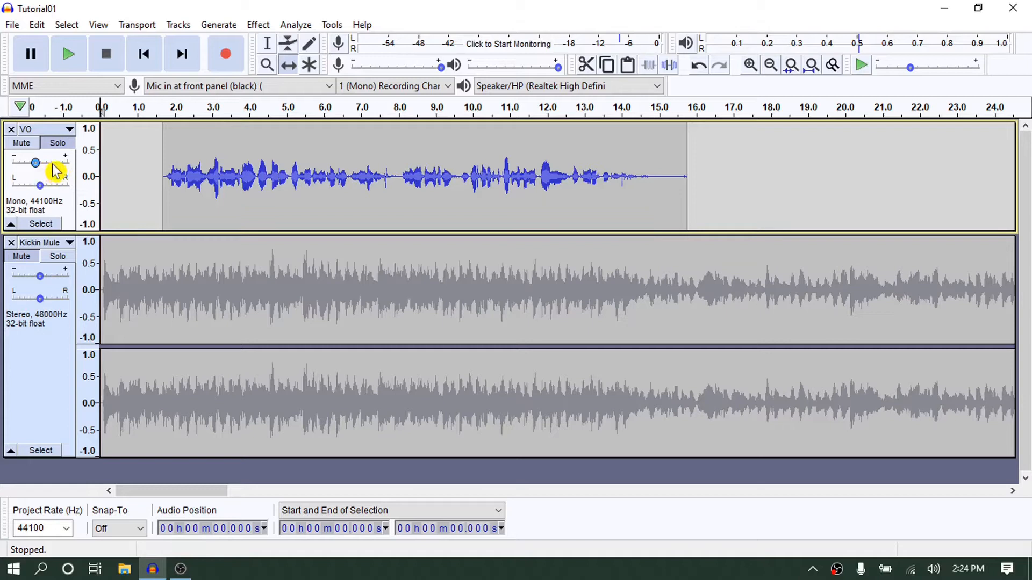
left_click(231, 108)
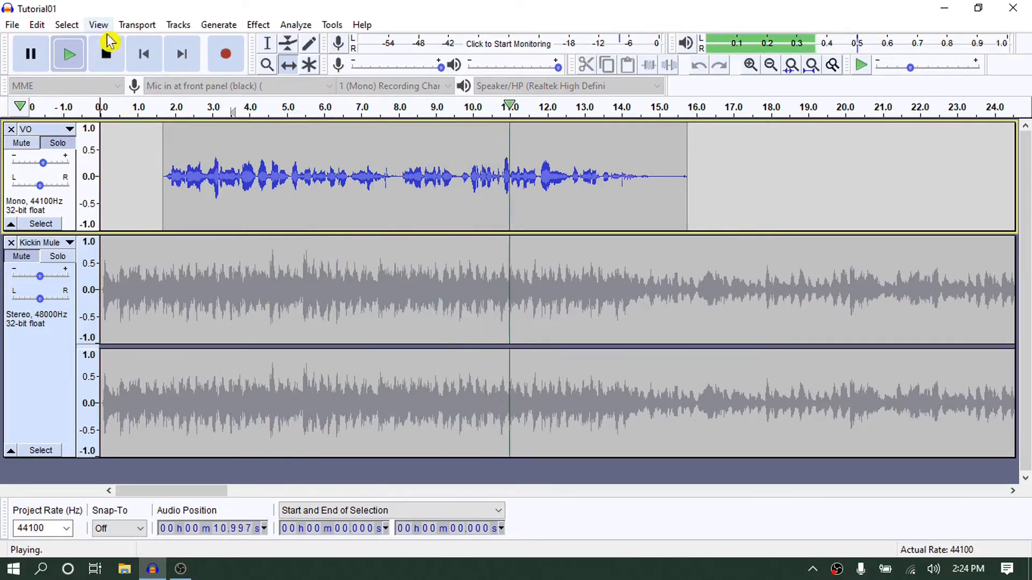
left_click(110, 62)
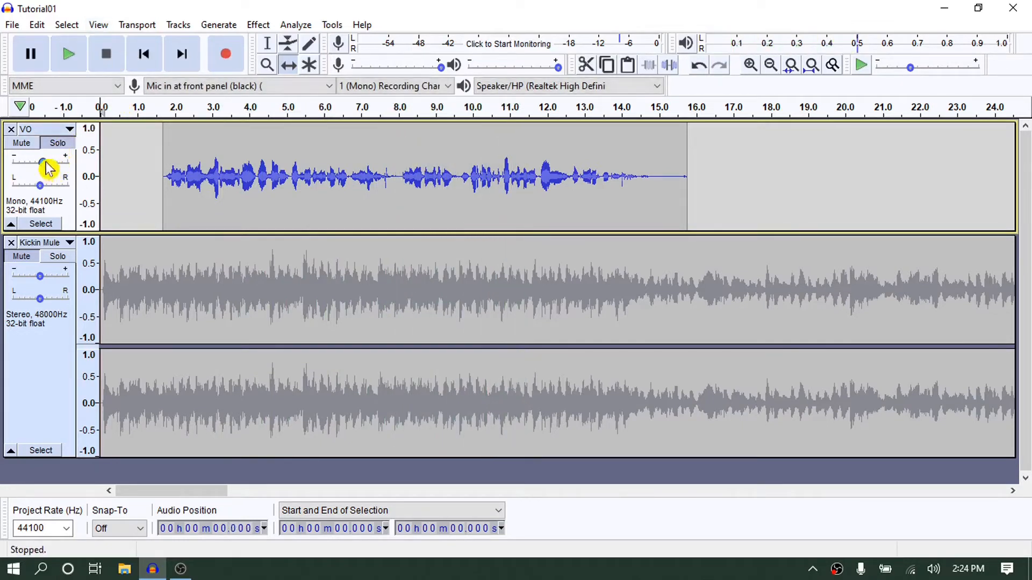
- Raise the VO track's gain a touch more and play it from about 6 seconds to check the level
left_click_drag(45, 162, 46, 162)
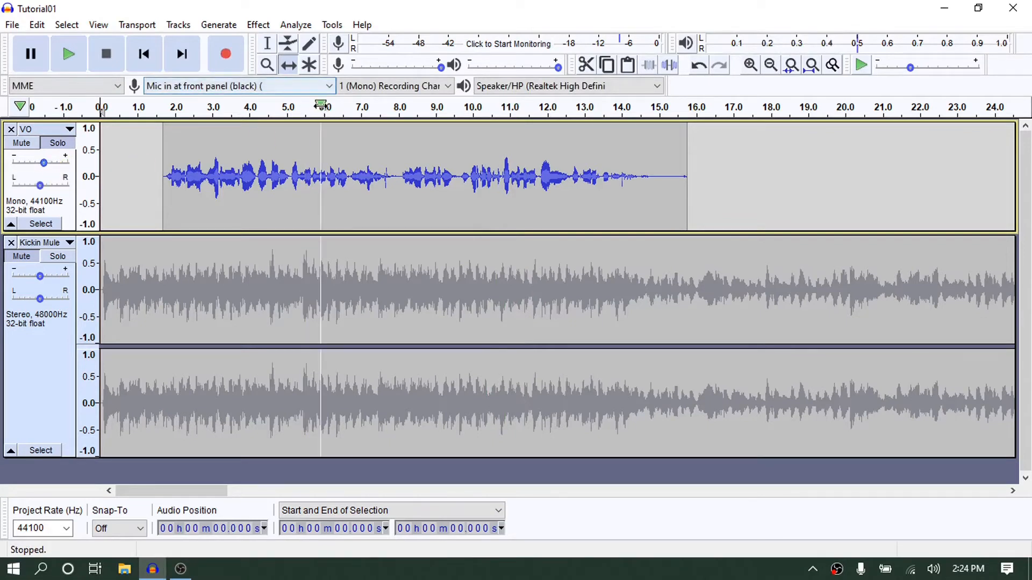
left_click(323, 106)
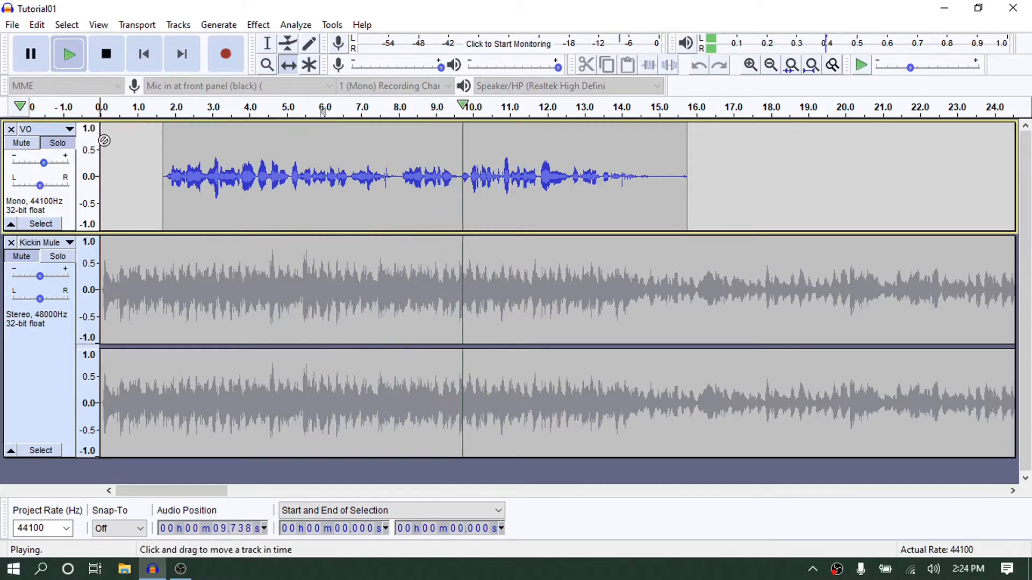
left_click(148, 60)
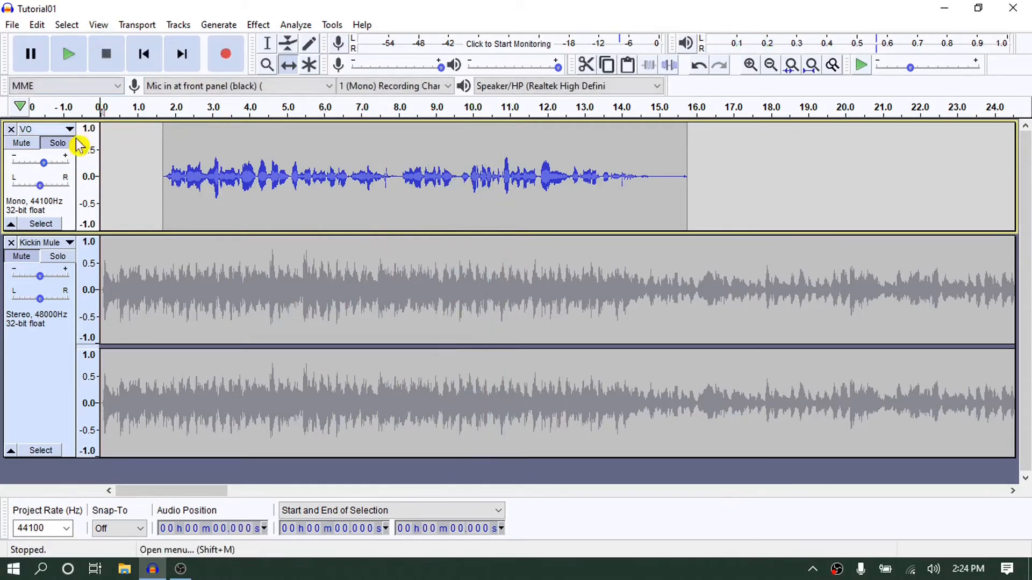
- Nudge the VO track's gain up slightly and play the soloed voiceover from about 3, 1.5 and 4 seconds to check its level
left_click(216, 110)
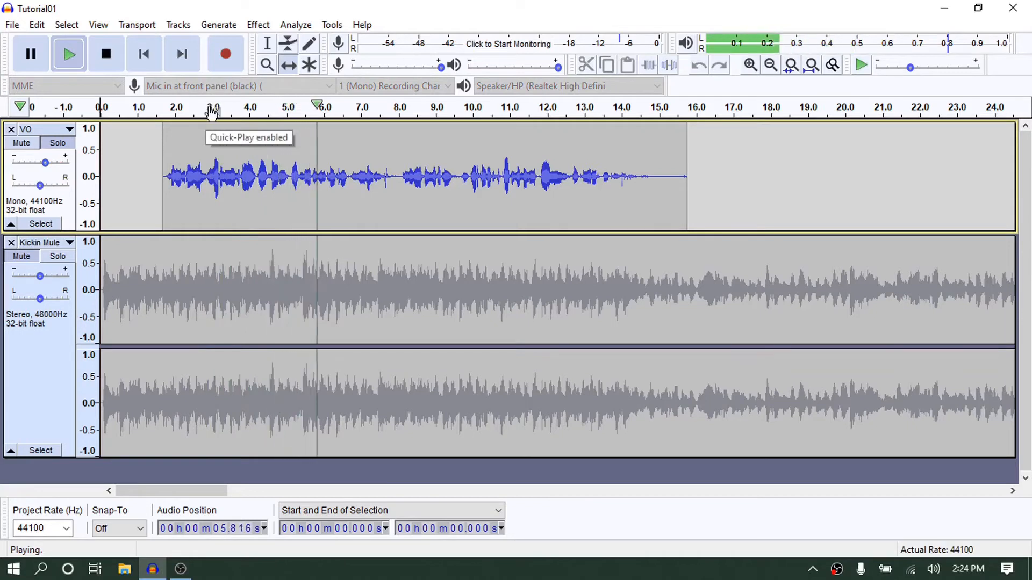
left_click(159, 109)
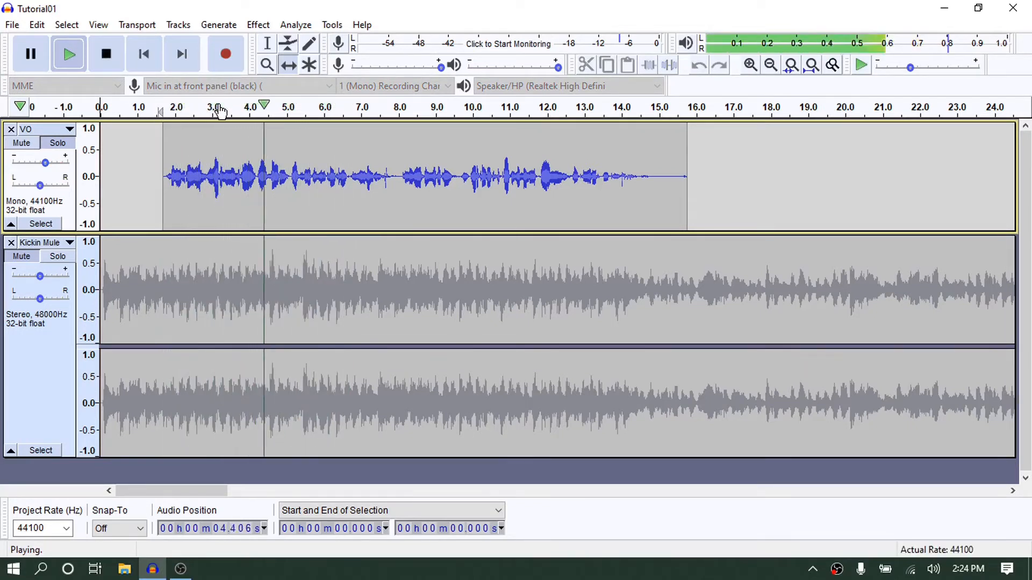
left_click(105, 53)
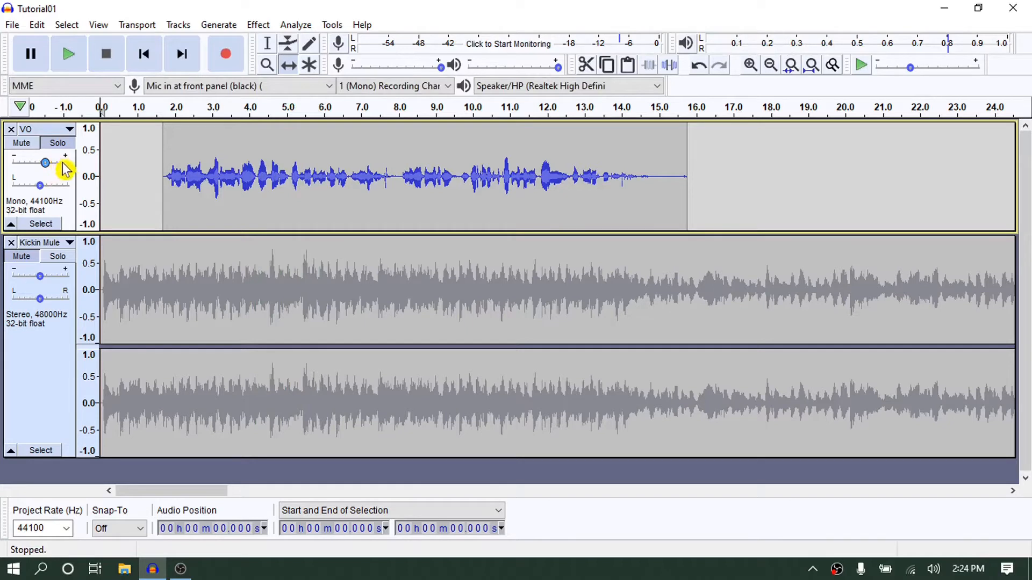
left_click(251, 110)
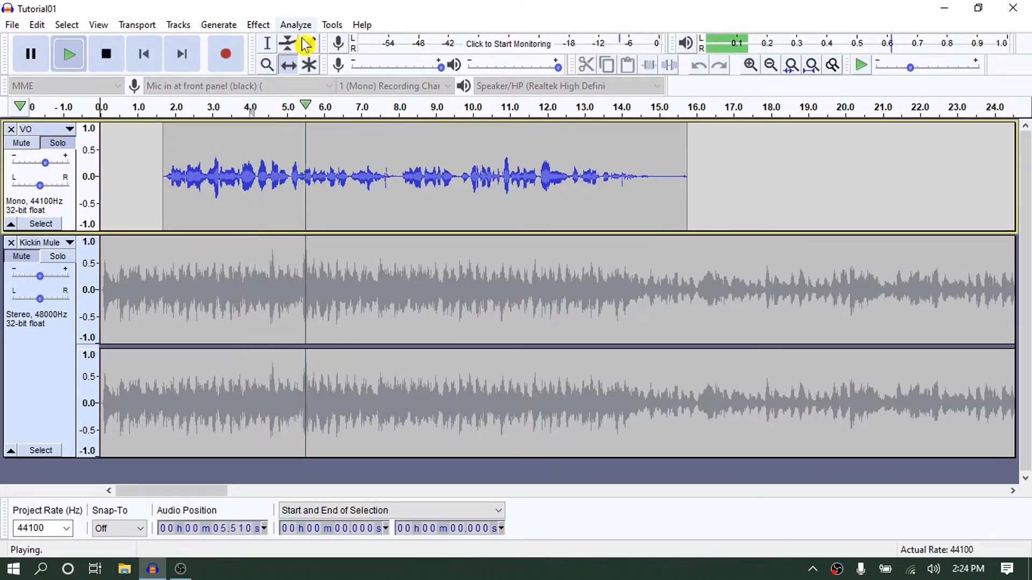
left_click(107, 56)
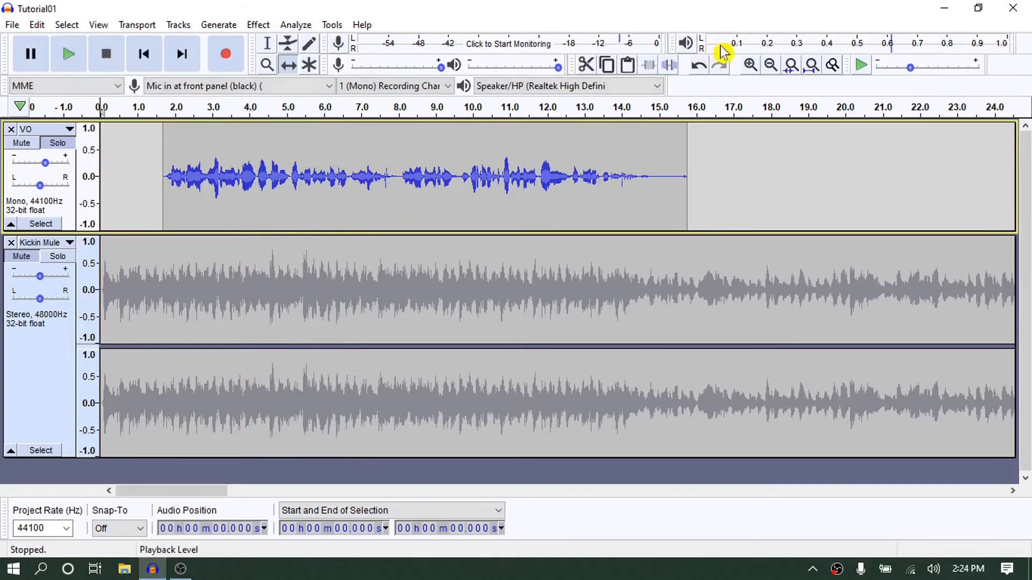
- Unmute the Kickin Mule track, turn off the VO solo, and play both tracks together from about 1 second
left_click(28, 263)
left_click(143, 108)
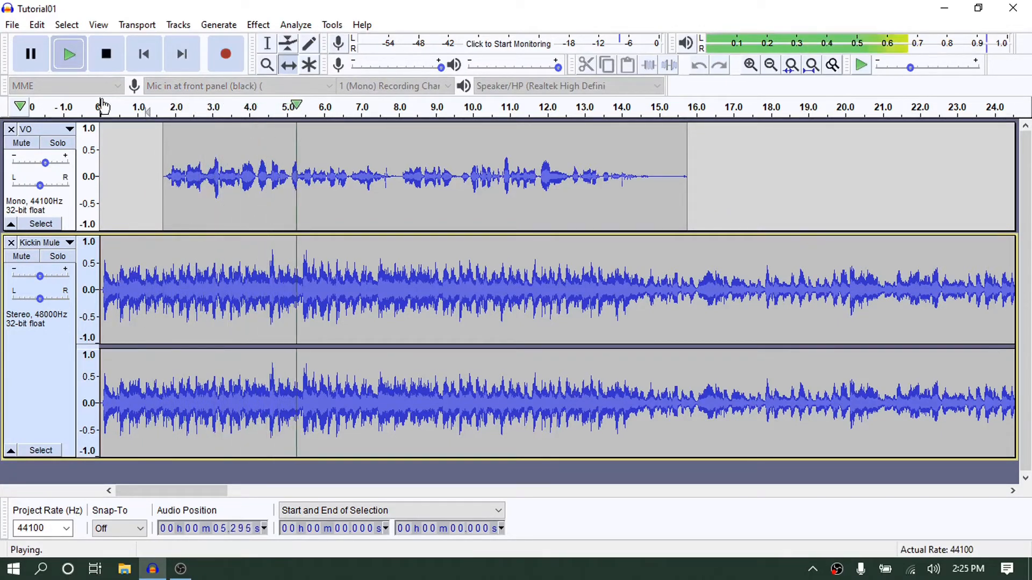
left_click(108, 59)
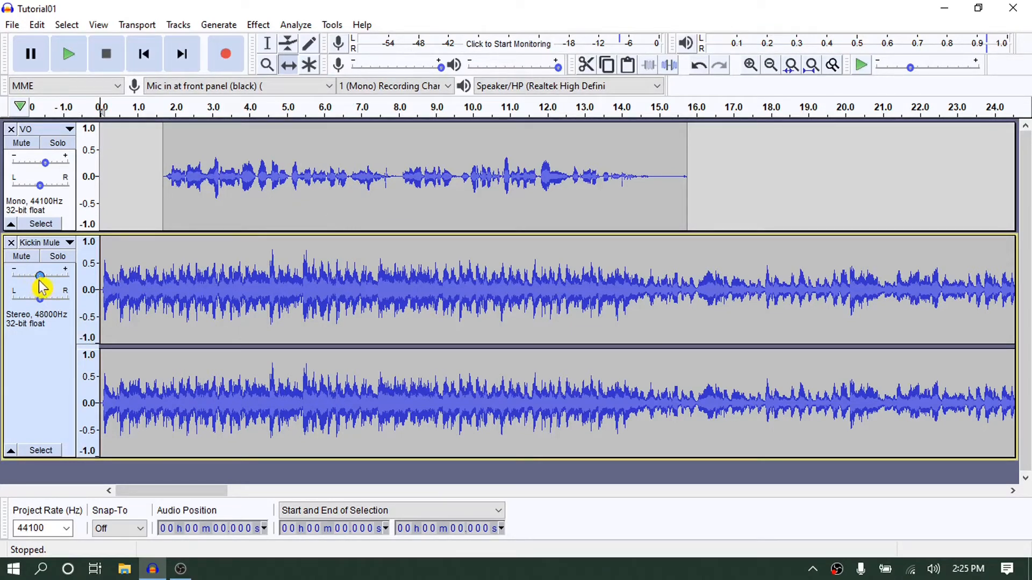
- Lower the Kickin Mule track's gain slightly and play the mix from about 0.6 seconds and again from the start
left_click_drag(38, 280, 52, 283)
left_click(124, 111)
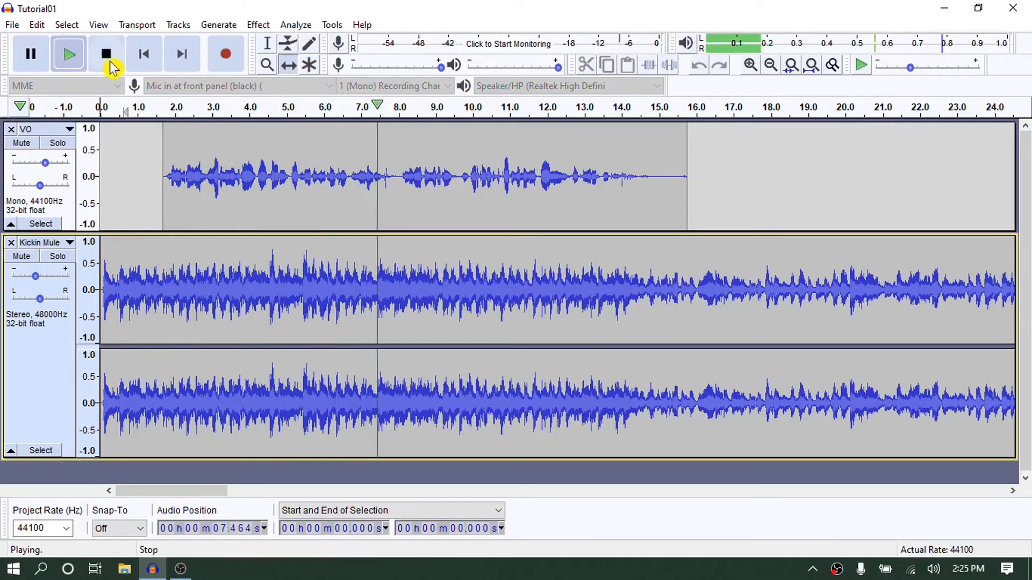
left_click(107, 54)
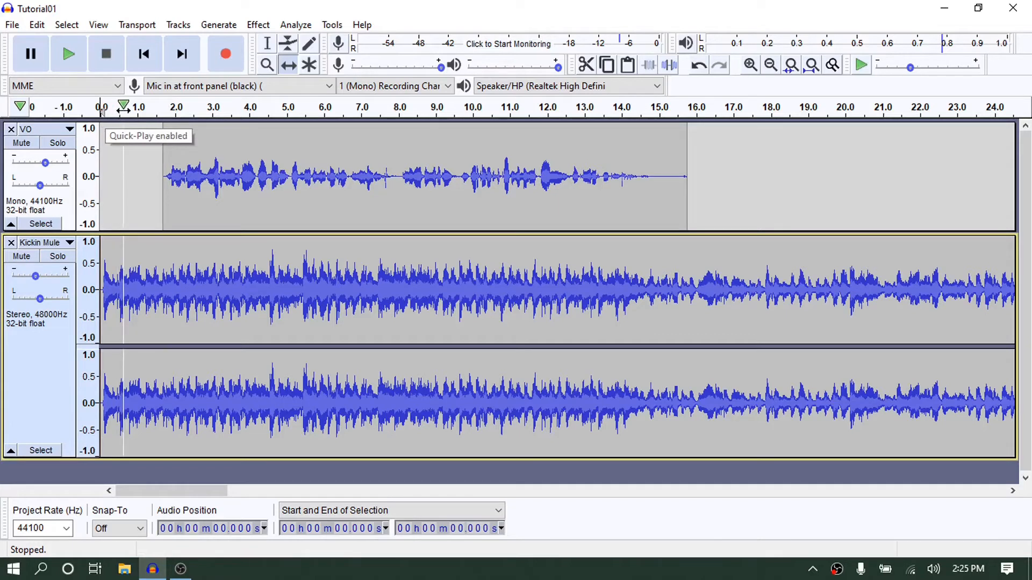
left_click(69, 53)
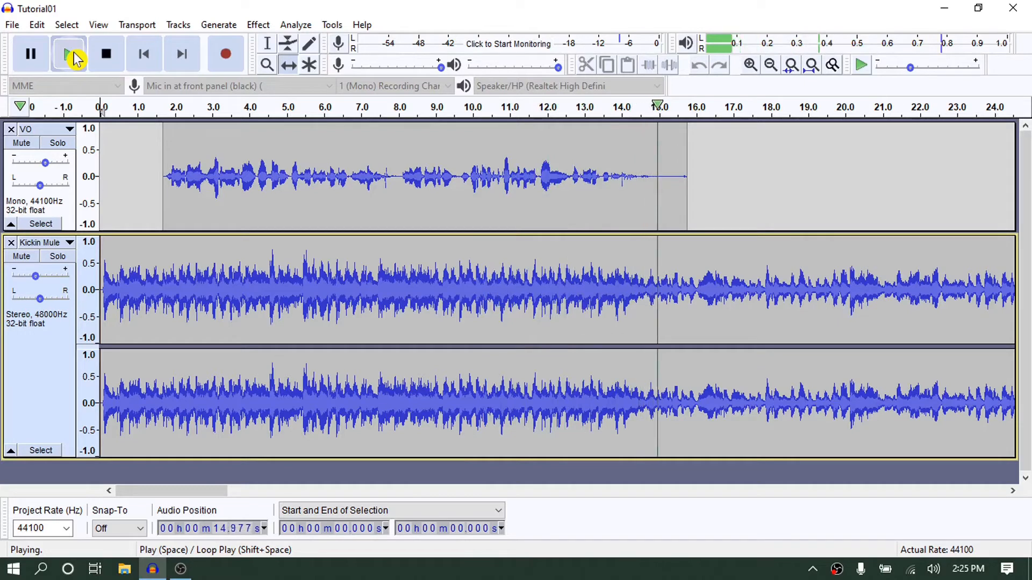
left_click(107, 65)
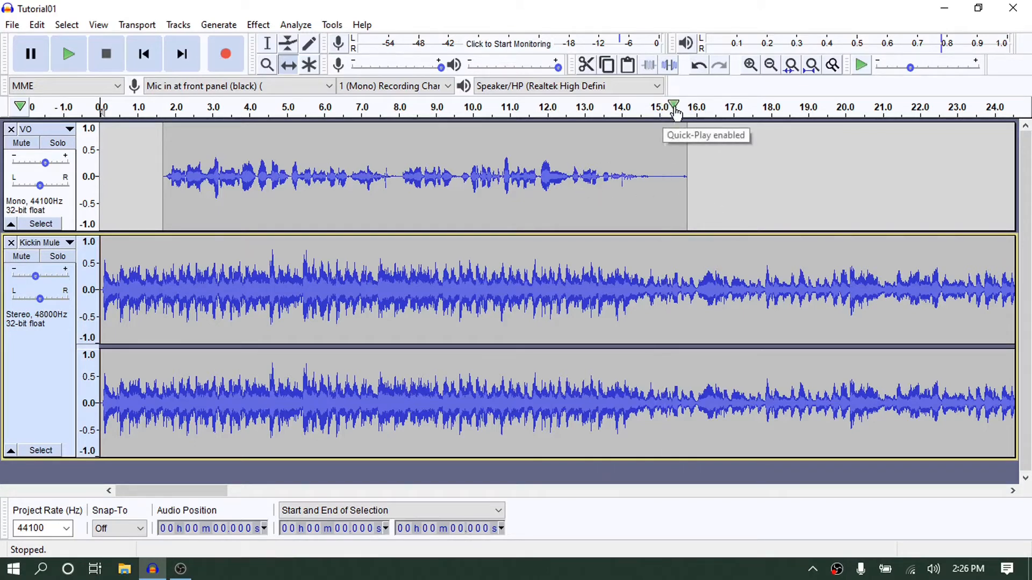
- Silence the stray noise at the end of the VO clip, selecting from 15.546 to 15.792 seconds
left_click(267, 43)
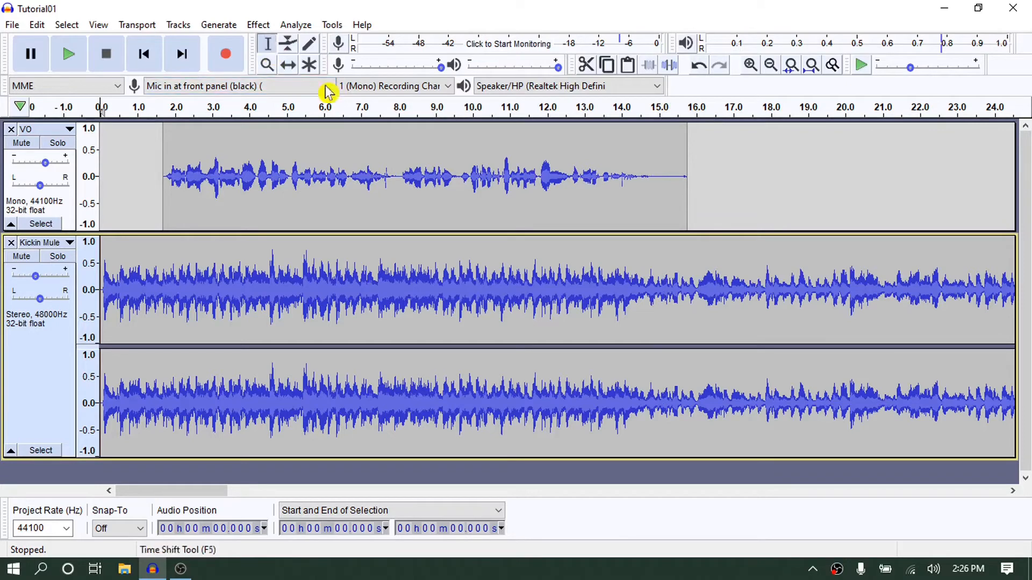
left_click(676, 133)
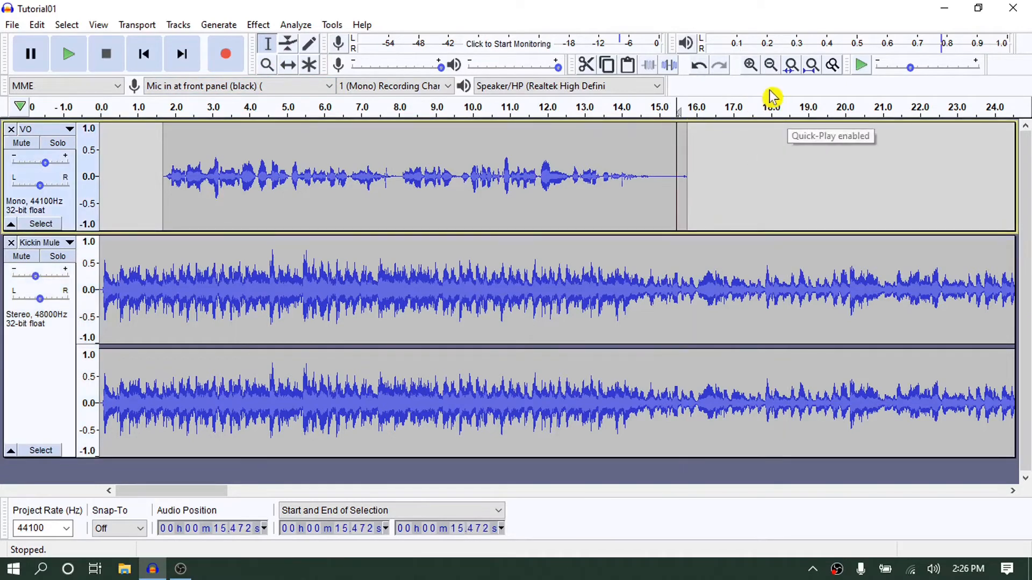
left_click(751, 65)
left_click(750, 65)
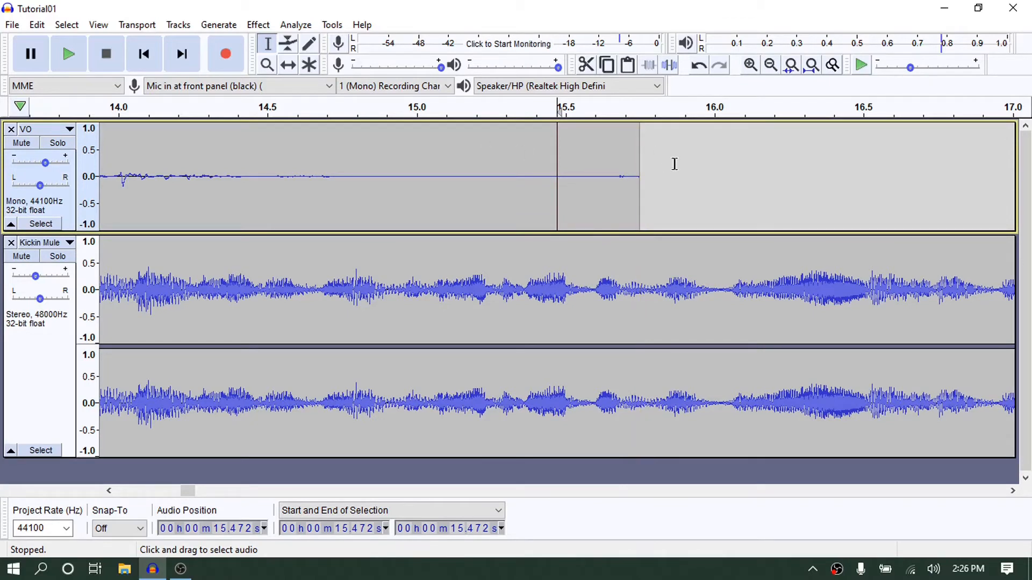
left_click_drag(578, 163, 651, 165)
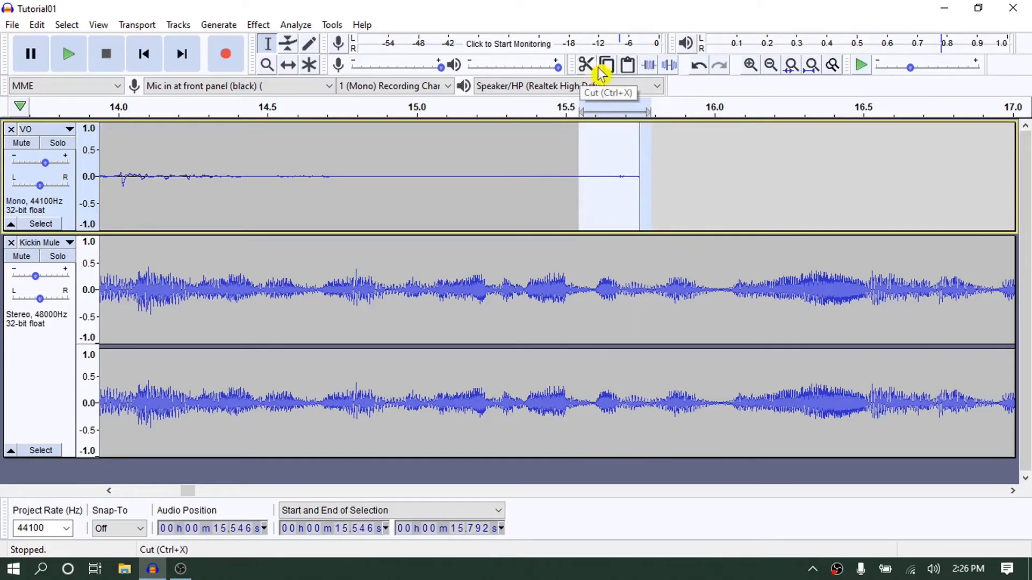
left_click(670, 74)
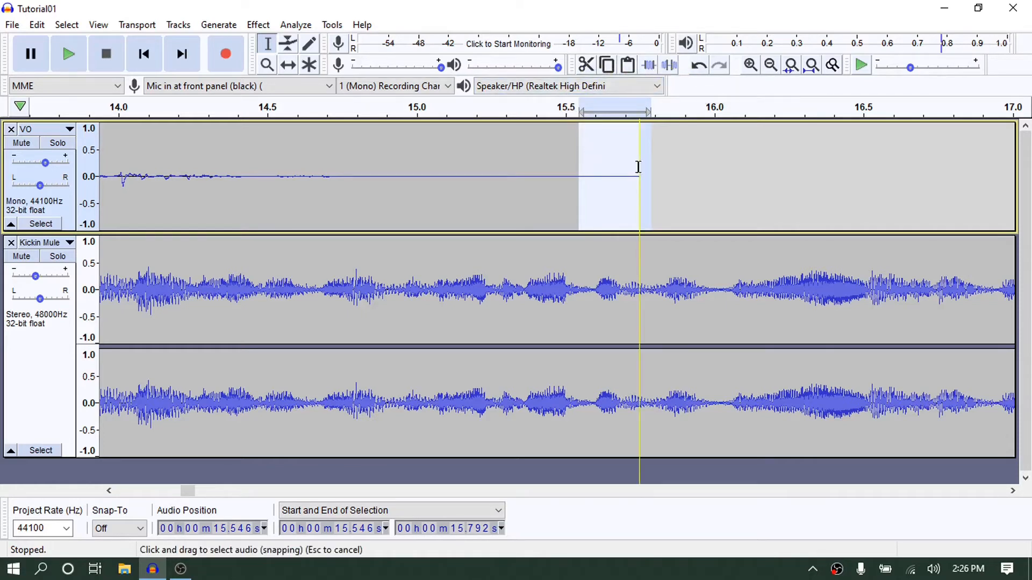
left_click(685, 170)
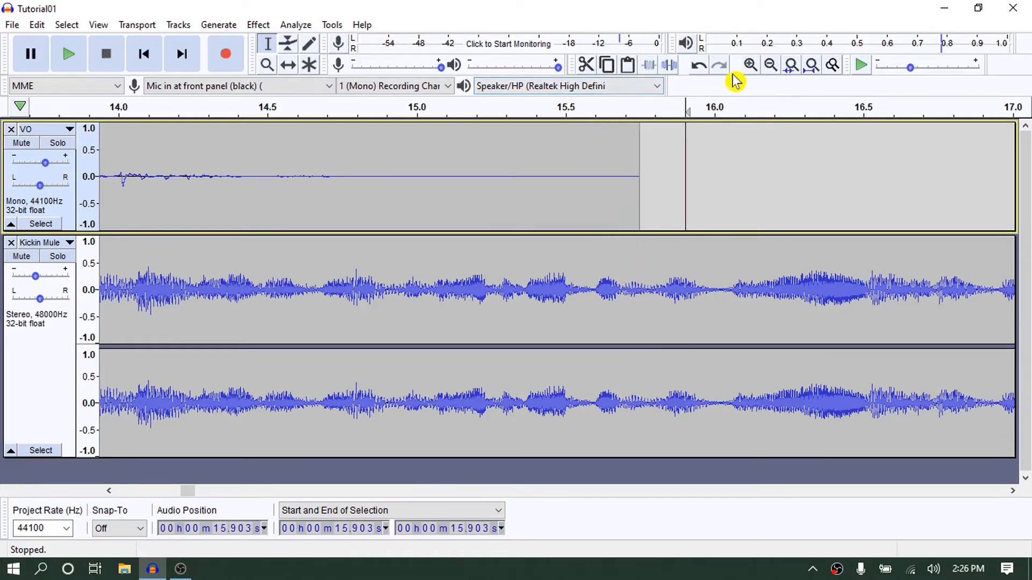
- Play the mix from about 12 seconds to check how the voiceover ends over the music
left_click(772, 75)
left_click(772, 74)
left_click(772, 74)
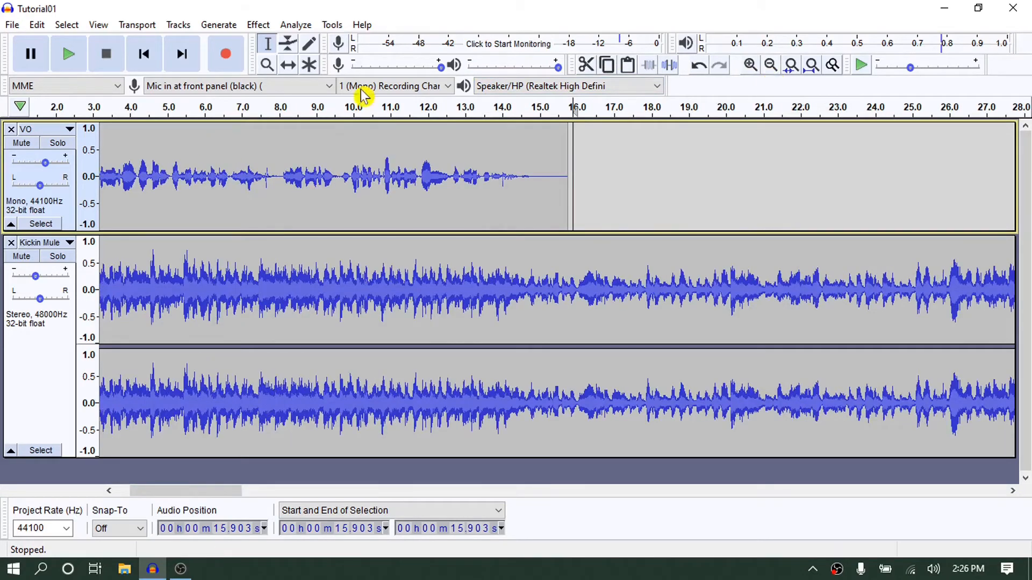
left_click(439, 107)
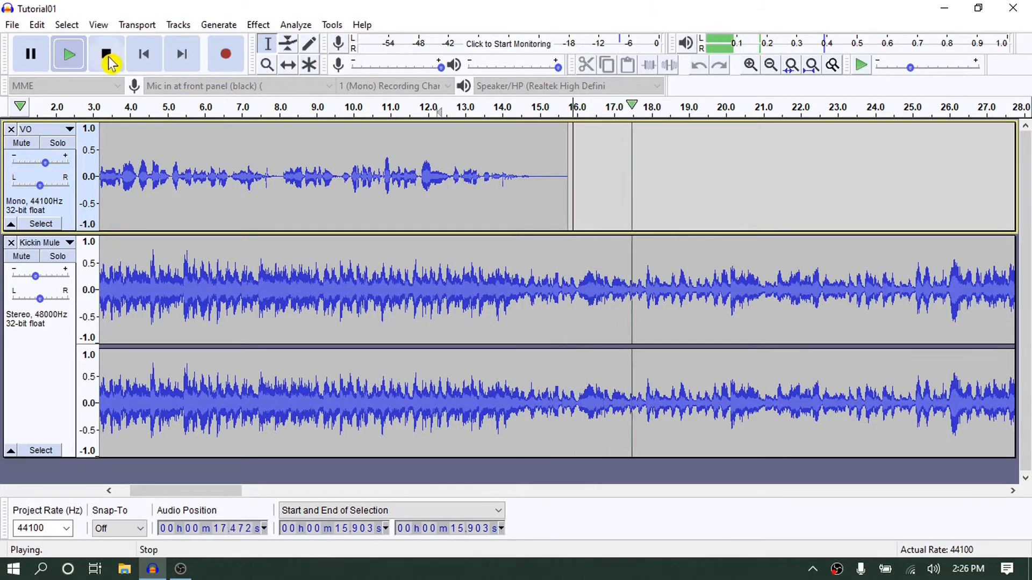
left_click(110, 57)
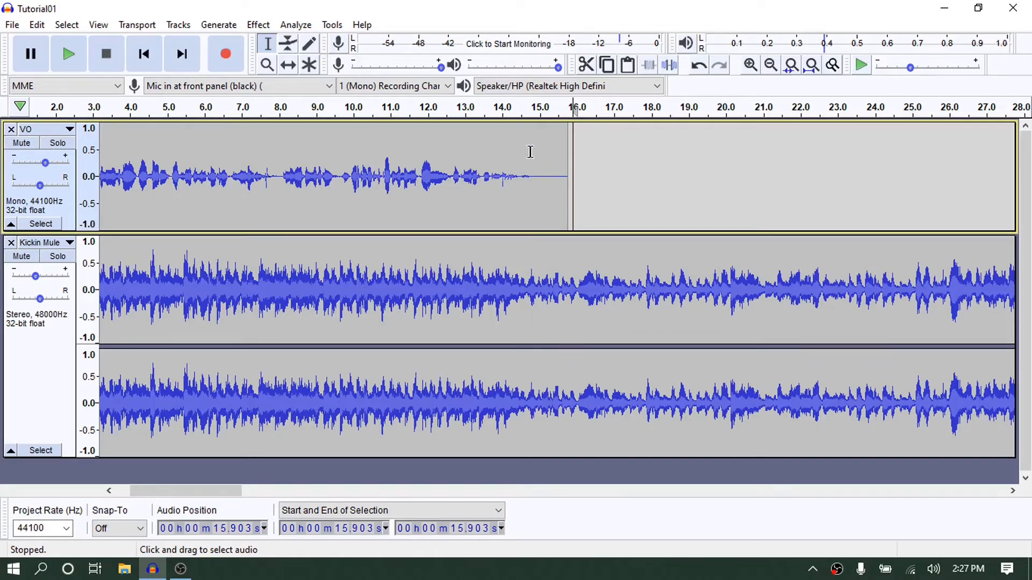
- Apply a Fade Out to the end of the VO clip, from 14.762 to 15.749 seconds
left_click_drag(530, 152, 569, 157)
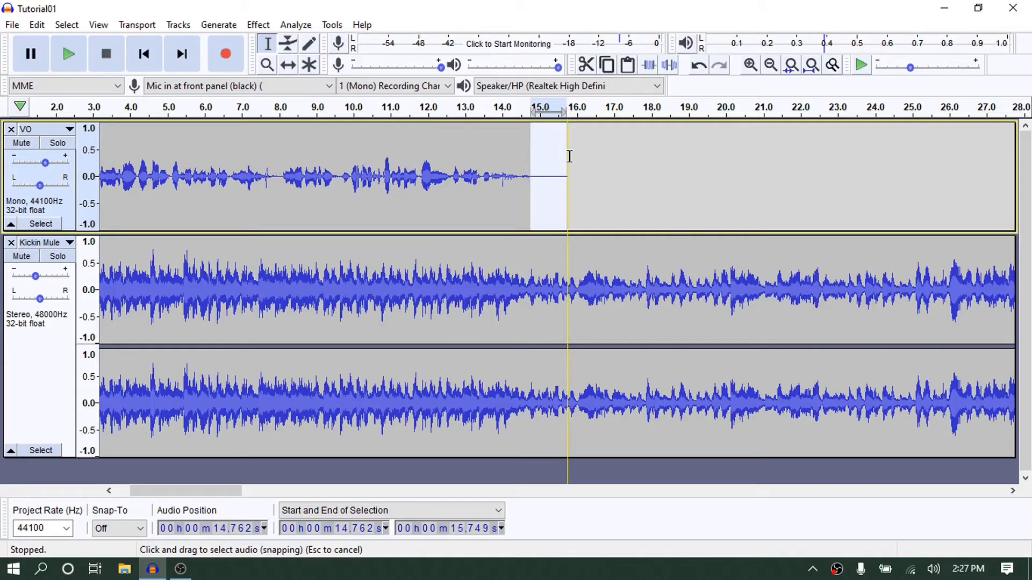
left_click_drag(569, 157, 568, 156)
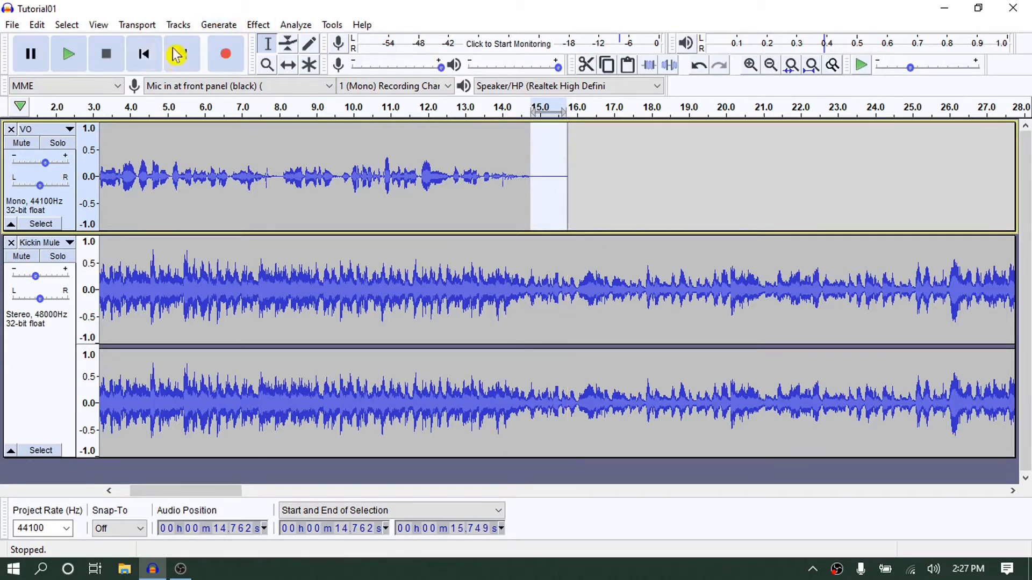
left_click(264, 34)
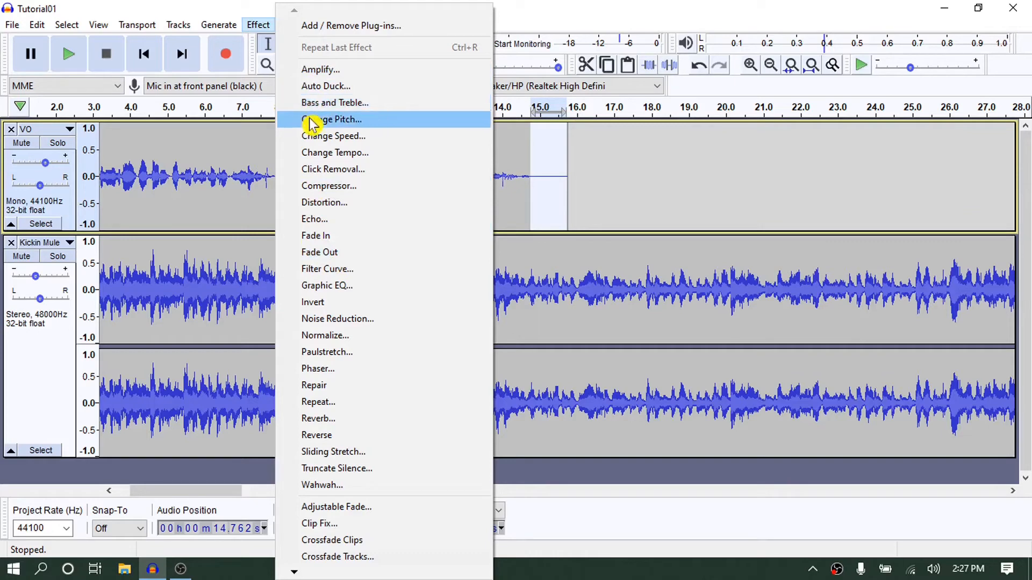
left_click(319, 255)
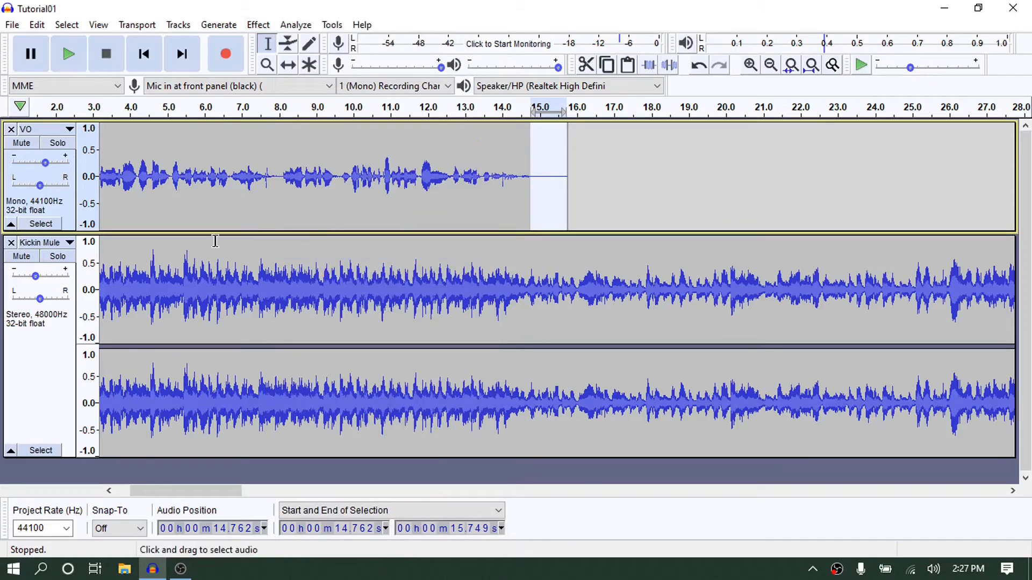
- Mute the Kickin Mule track, solo VO, and play the voiceover's ending from about 12.5 seconds
left_click(22, 257)
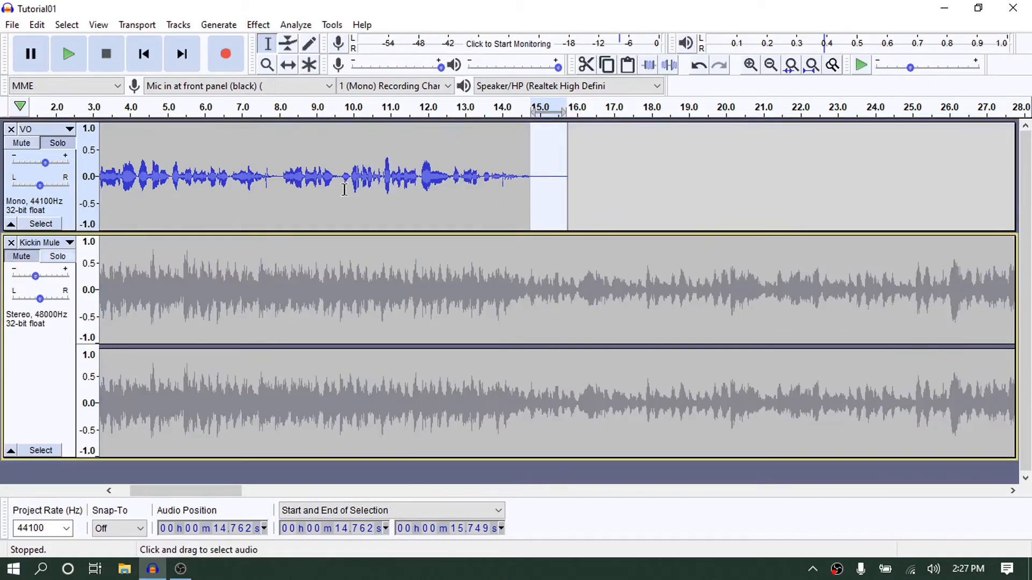
left_click(447, 109)
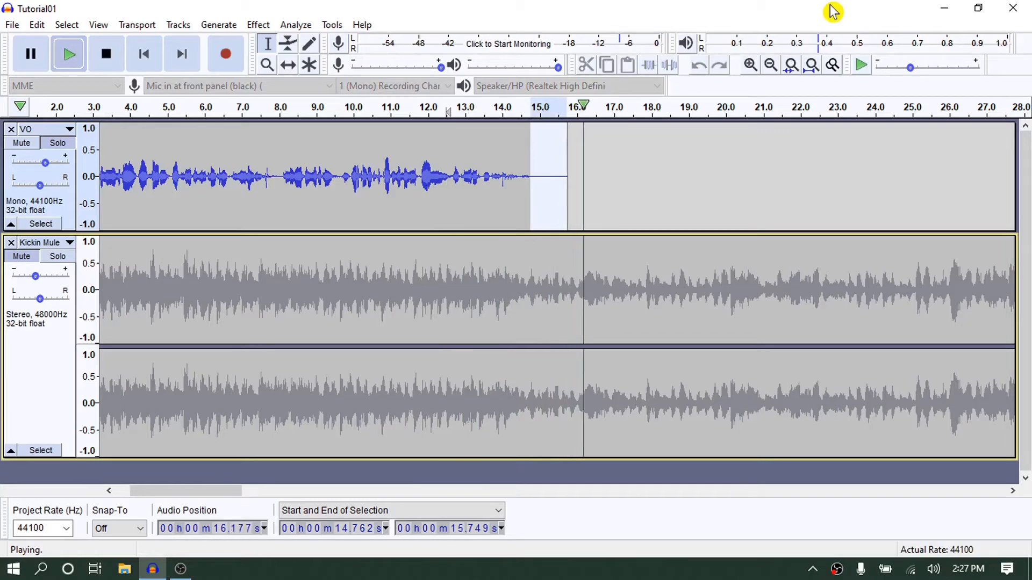
key("space")
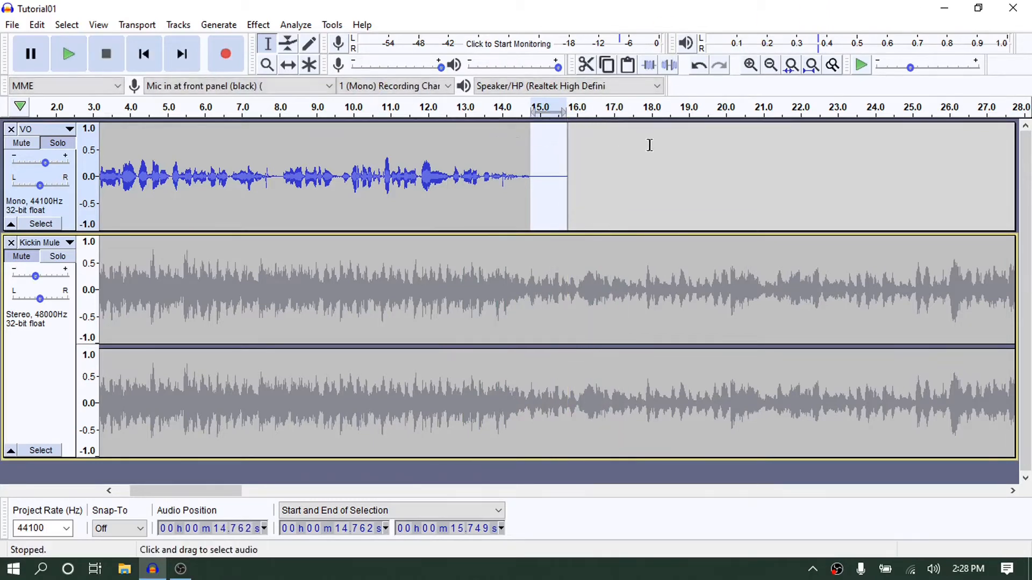
- Undo the fade-out, mute the music and solo VO again, and play the ending from about 13.5 and 14.5 seconds for comparison
left_click(703, 70)
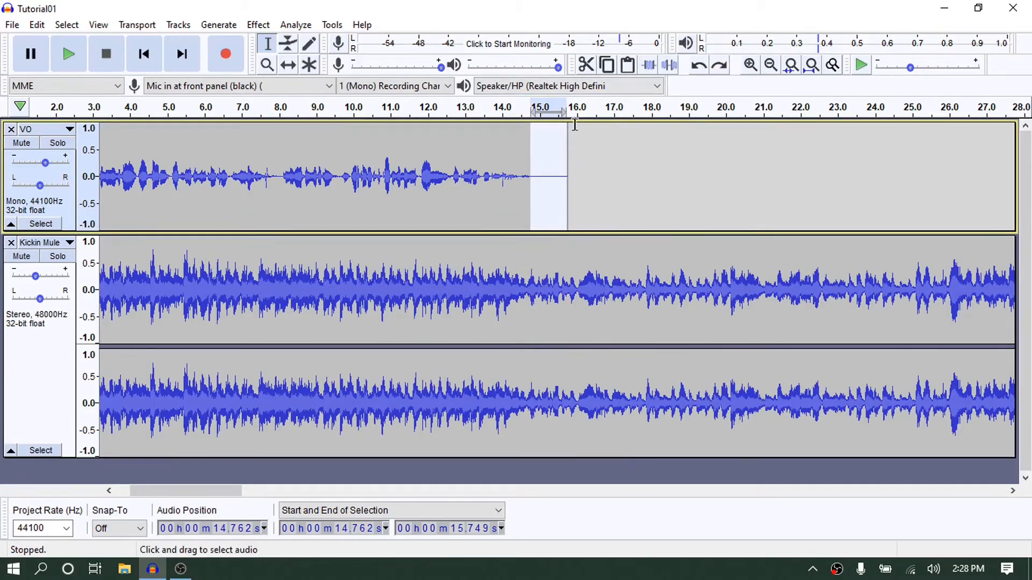
left_click(21, 256)
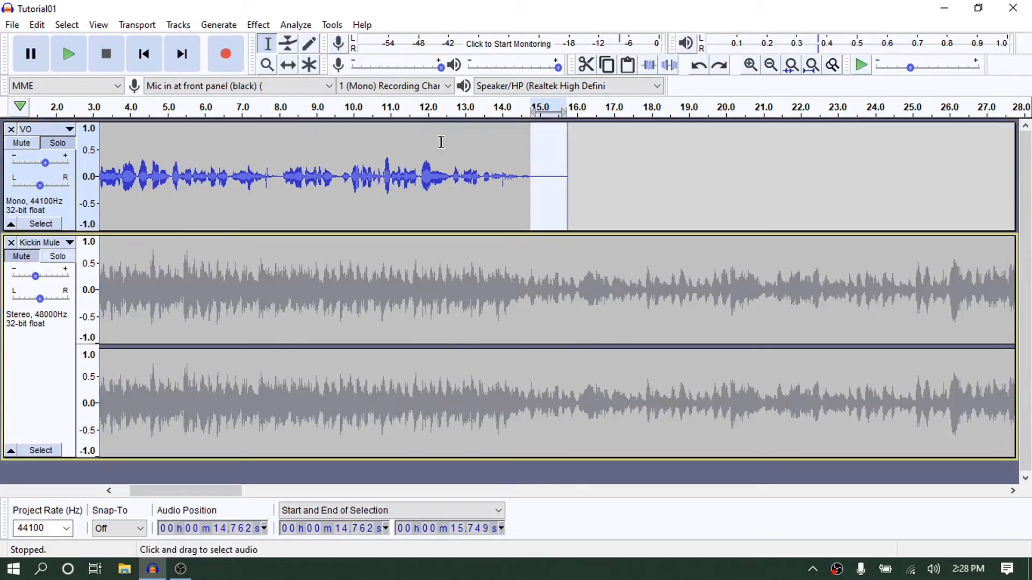
left_click(487, 112)
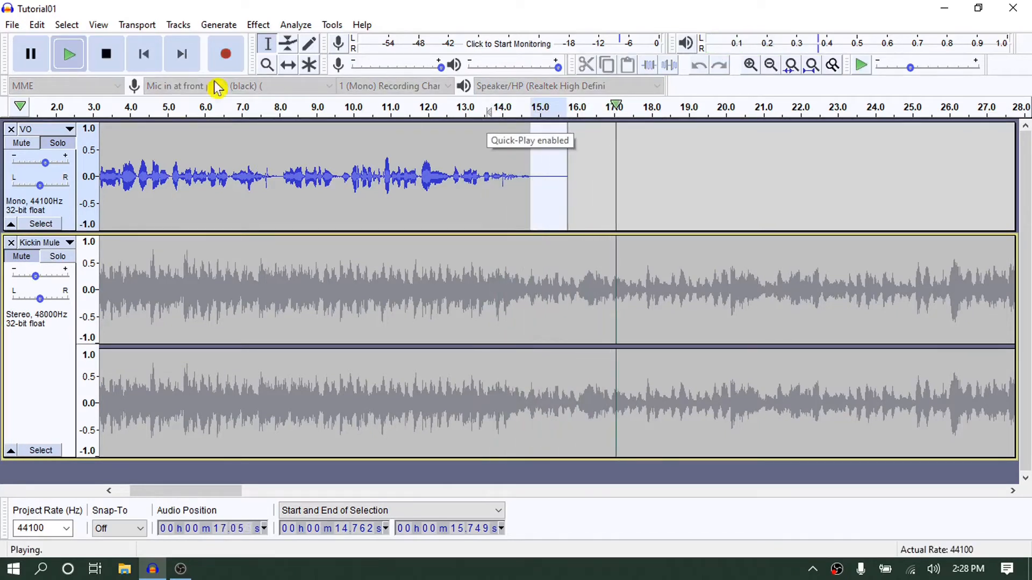
left_click(108, 70)
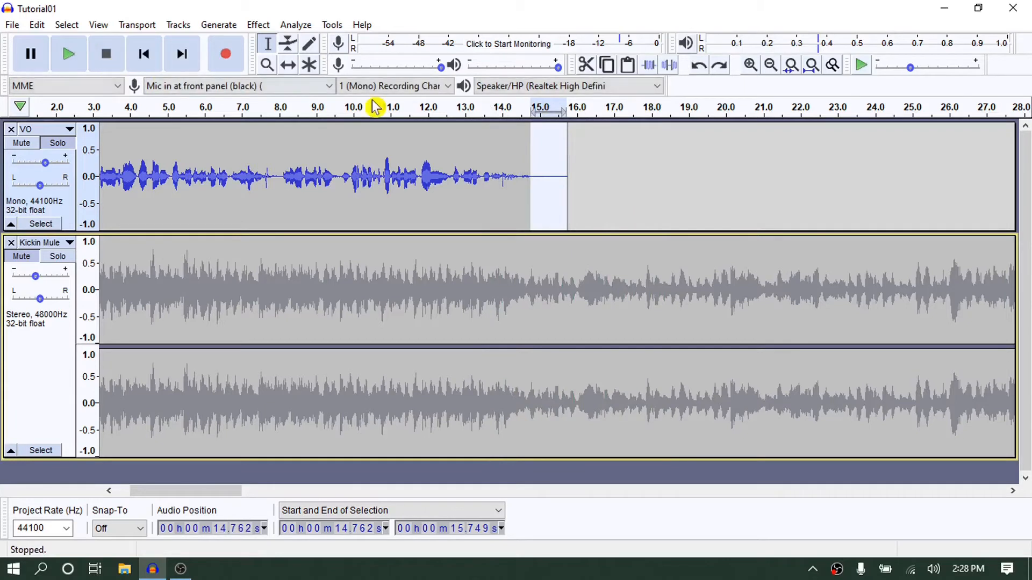
left_click(514, 110)
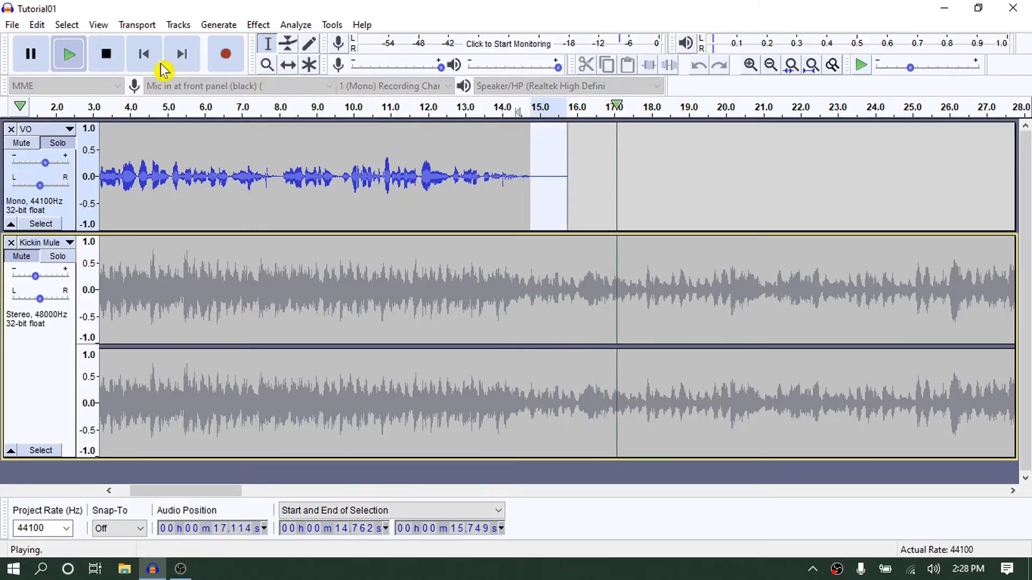
left_click(113, 66)
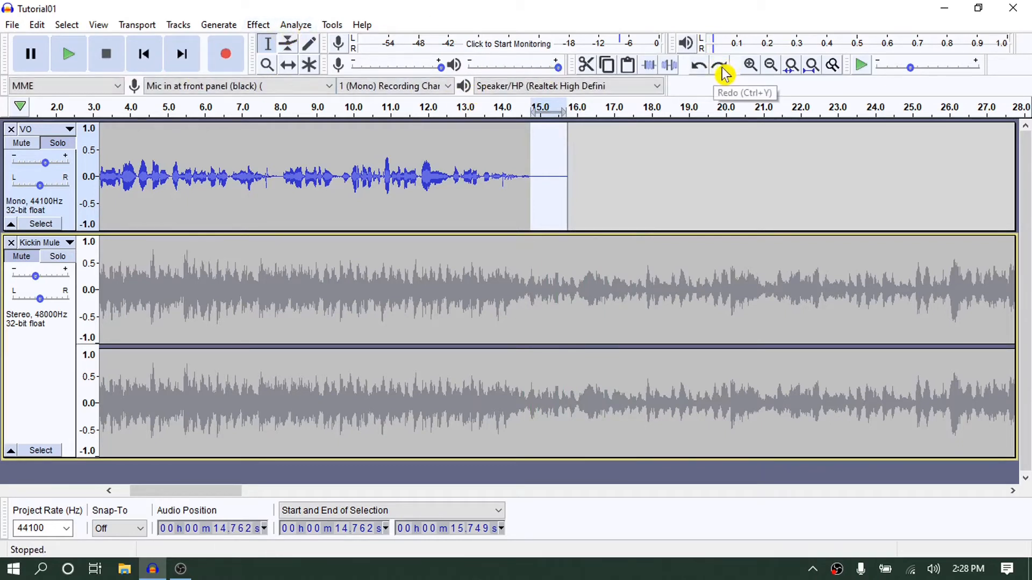
- Redo the fade-out on the VO clip and play its ending from about 13.7 seconds
left_click(490, 110)
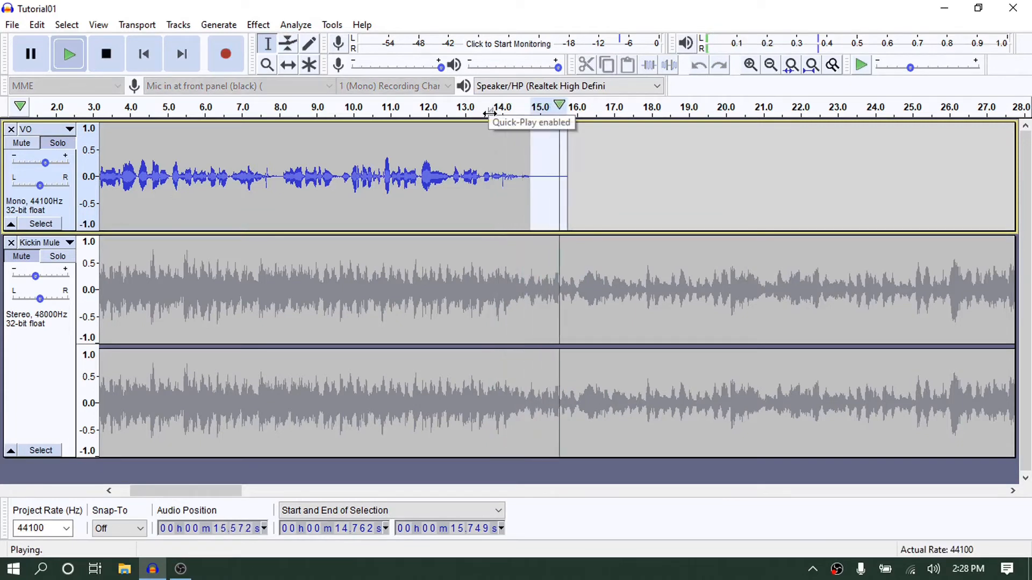
left_click(117, 62)
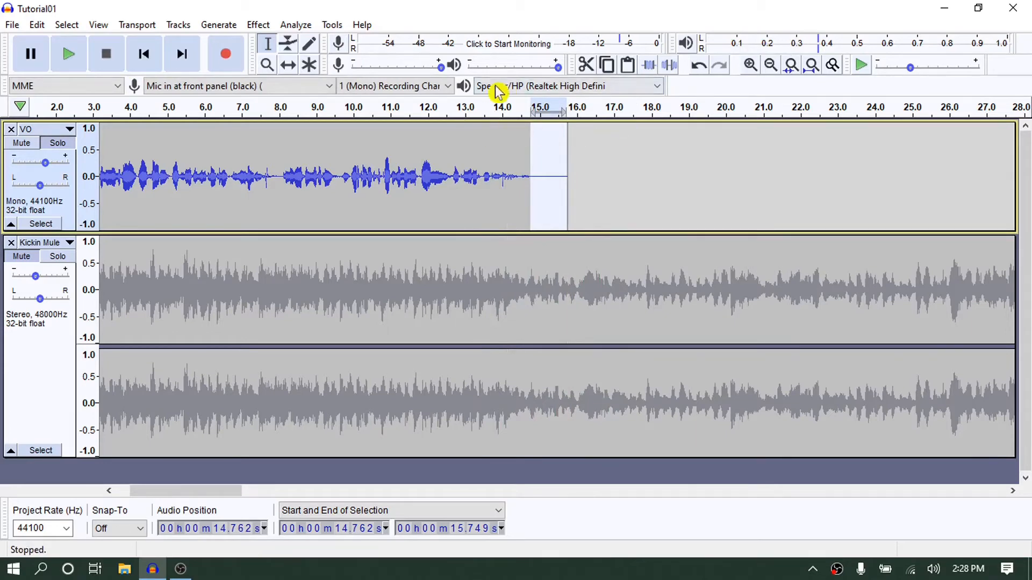
- Unmute the Kickin Mule track, take VO off solo, and play both tracks from about 12 seconds
left_click(34, 262)
left_click(436, 107)
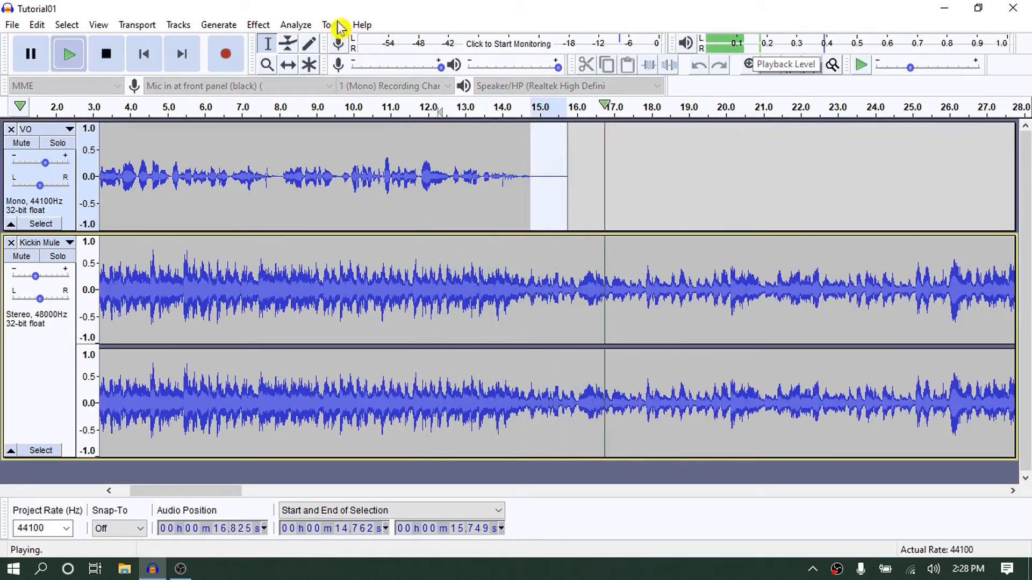
left_click(106, 54)
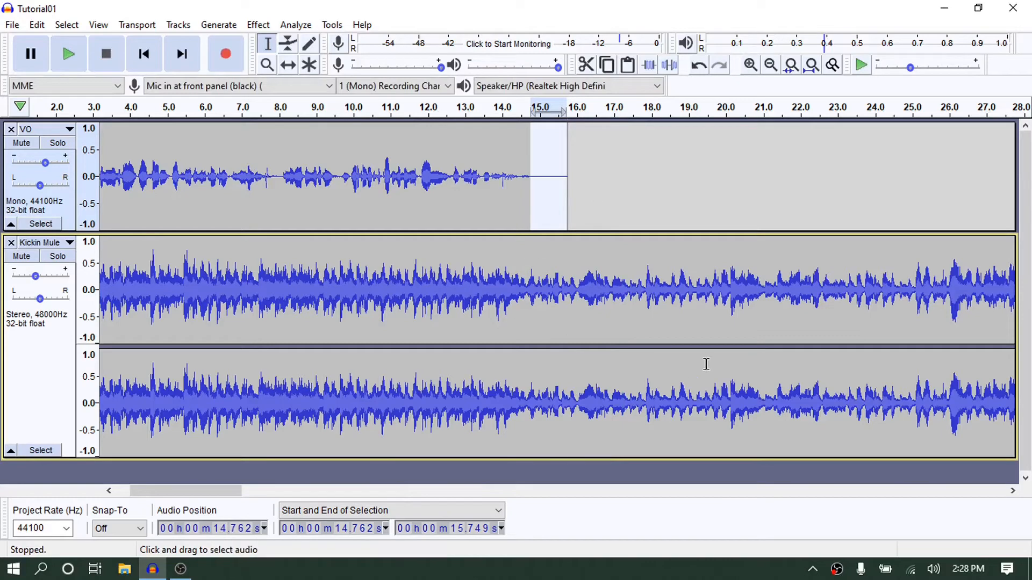
- Play the mix from the start of the timeline to hear how the music comes in
left_click_drag(202, 493, 76, 497)
left_click_drag(169, 491, 155, 499)
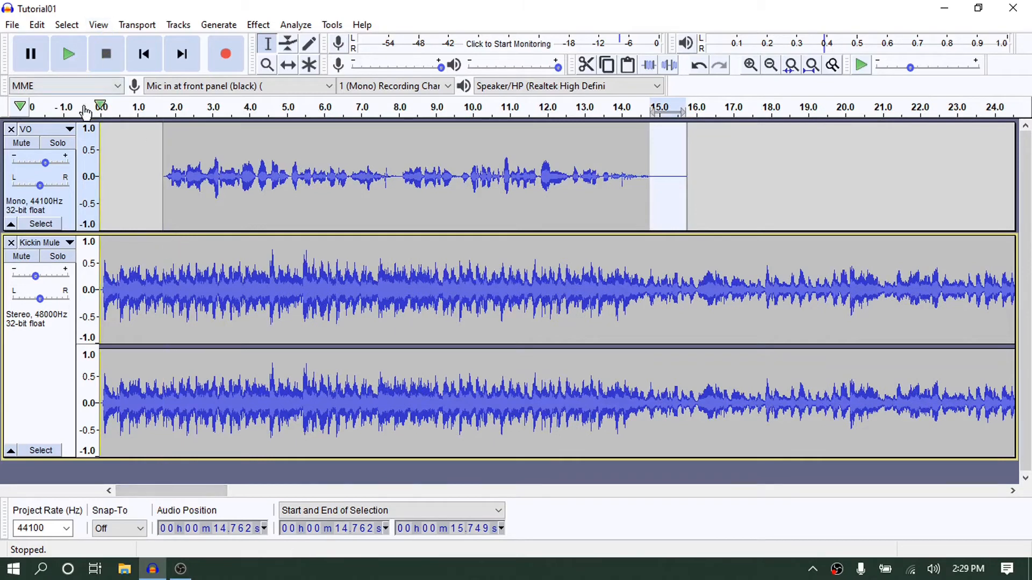
left_click(69, 55)
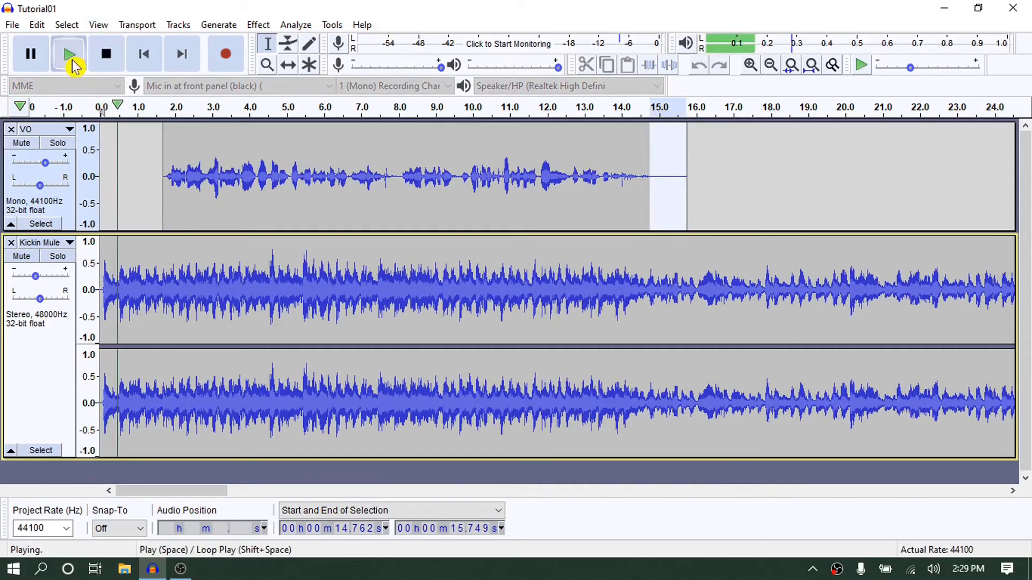
left_click(113, 67)
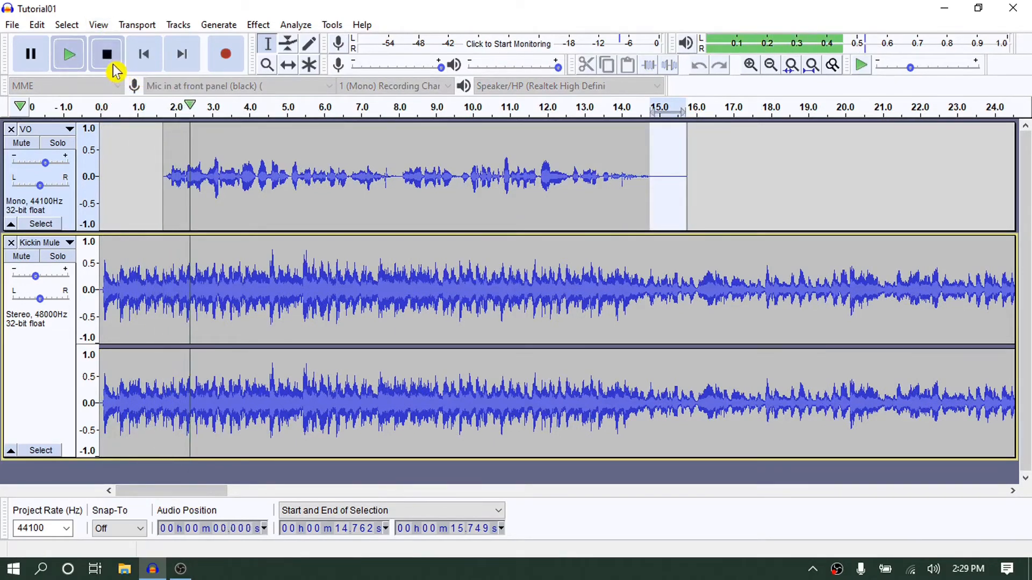
- Apply a Fade In to the opening of the Kickin Mule track, from 0 to 1.440 seconds
left_click(46, 370)
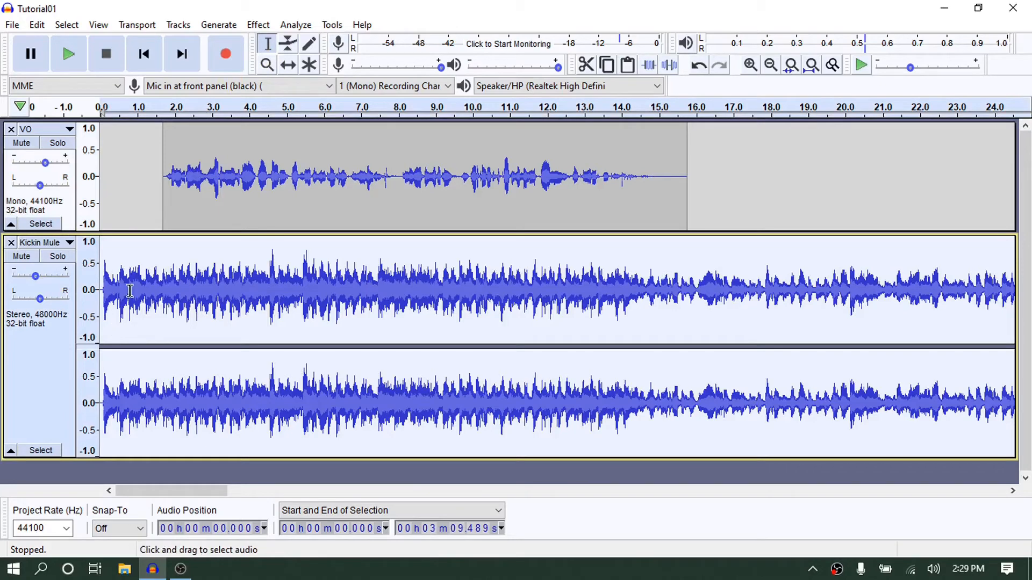
left_click_drag(153, 283, 65, 307)
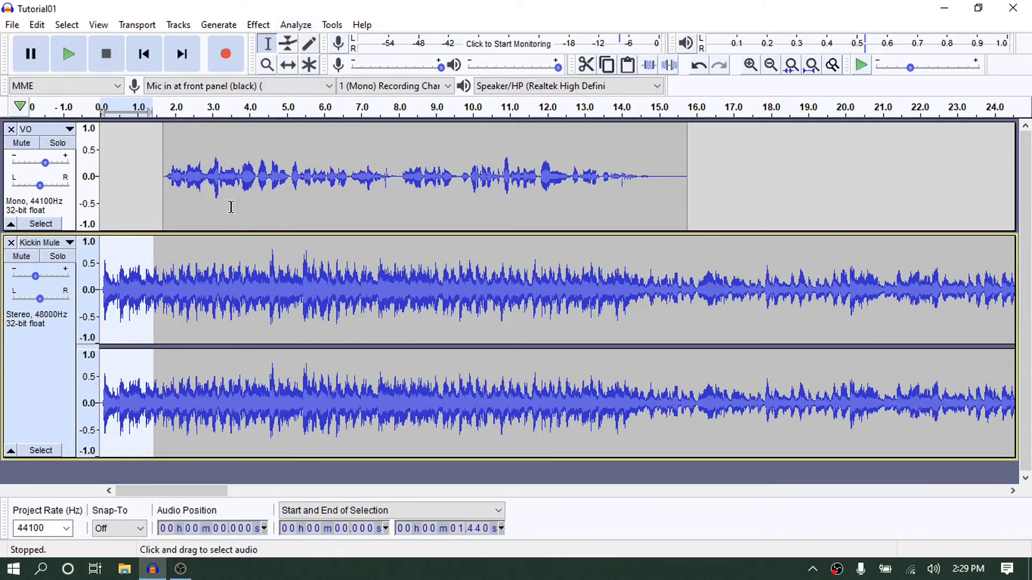
left_click(258, 25)
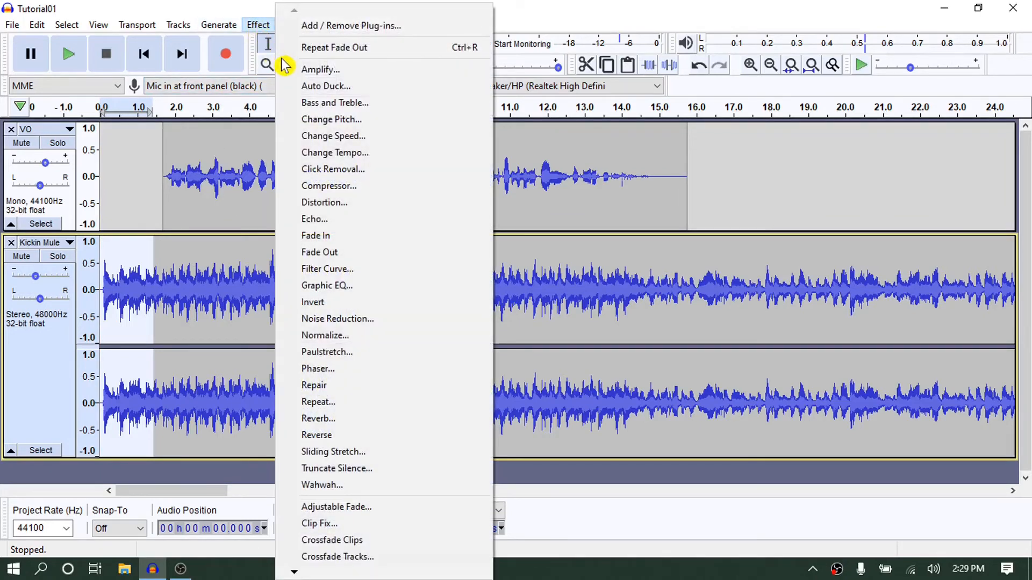
left_click(317, 237)
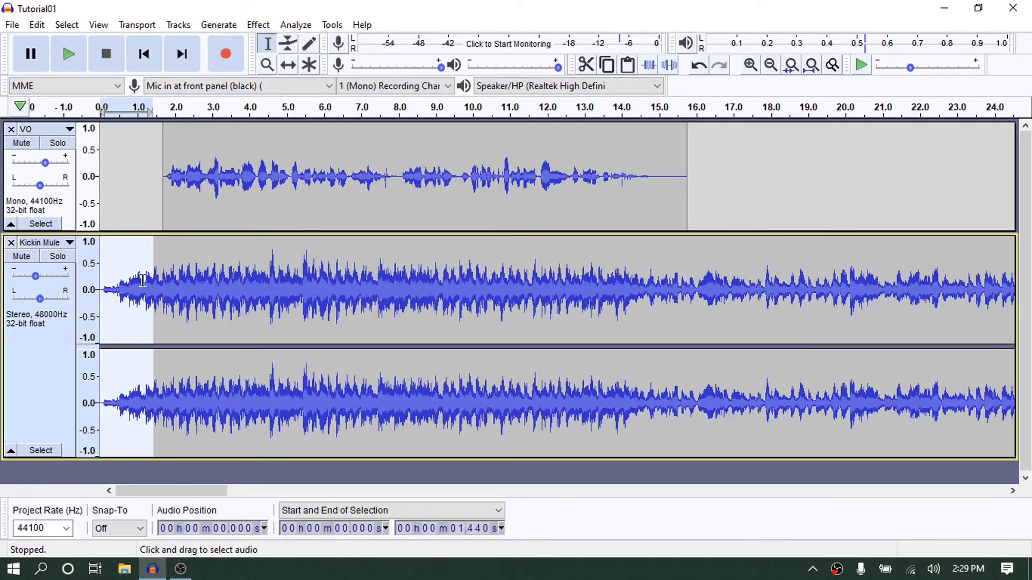
- Play the faded-in selection, clear the selection, and play both tracks from the beginning to check the music's entrance
left_click(75, 60)
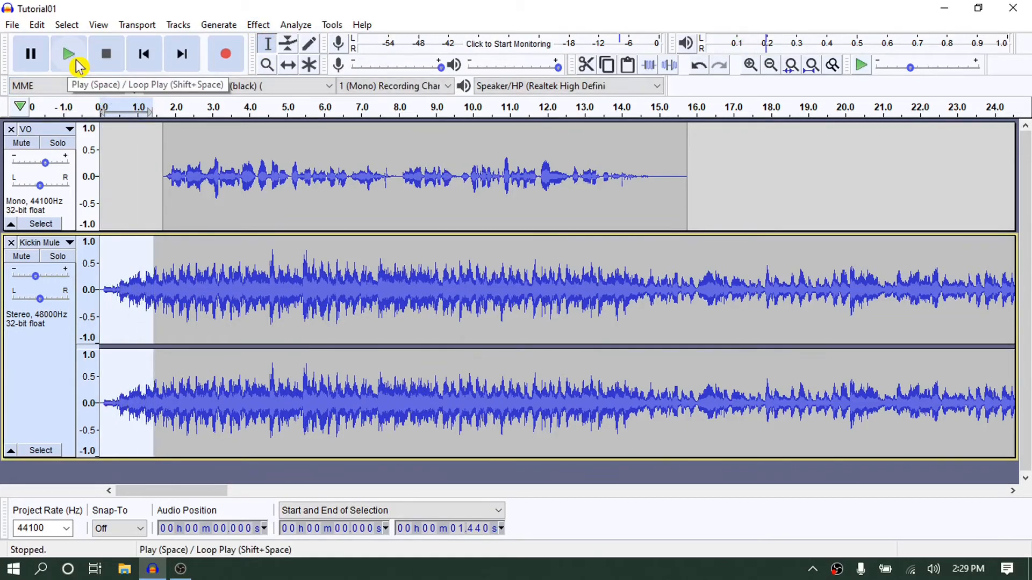
left_click(76, 61)
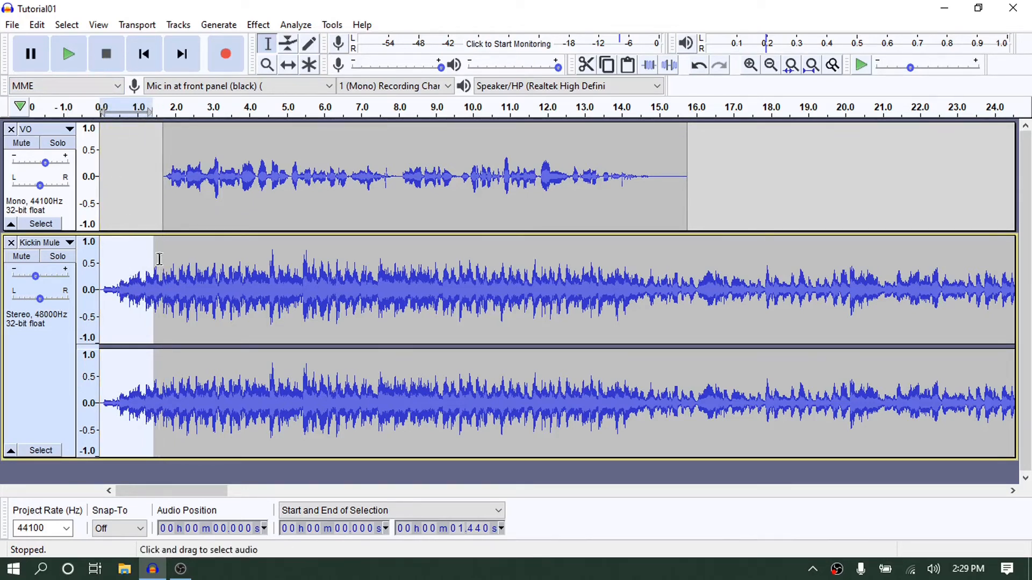
left_click(194, 261)
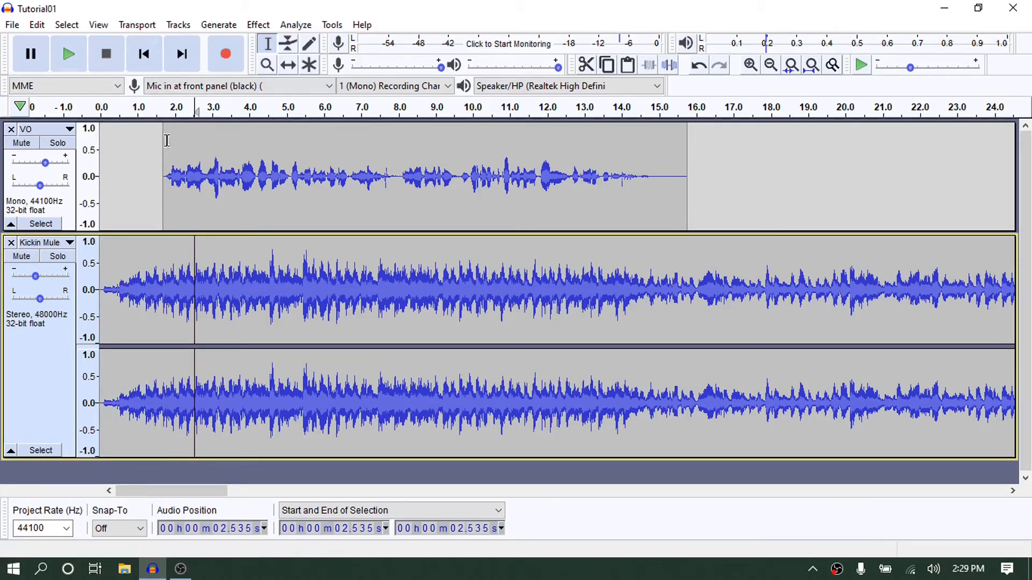
left_click(100, 106)
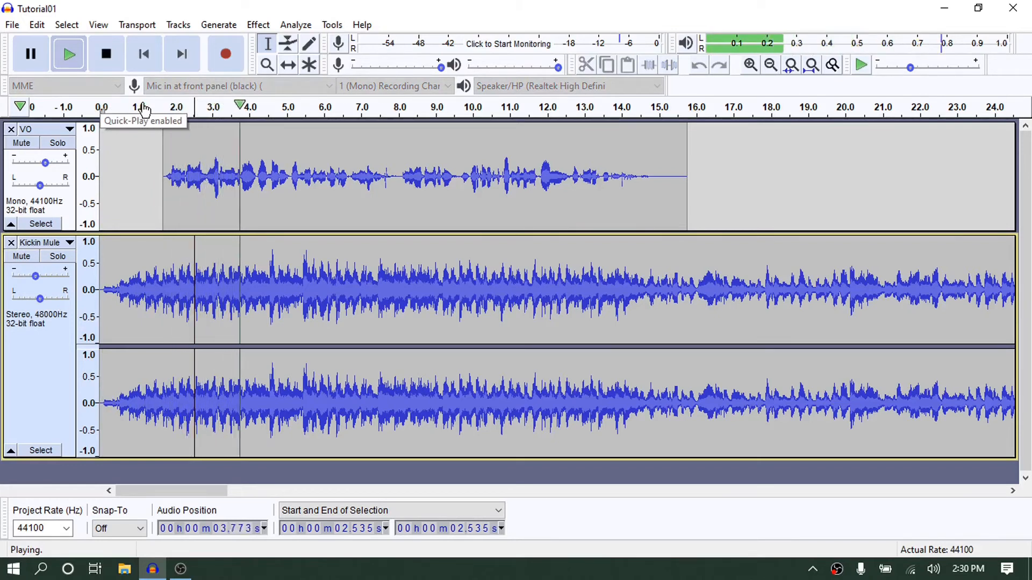
left_click(108, 53)
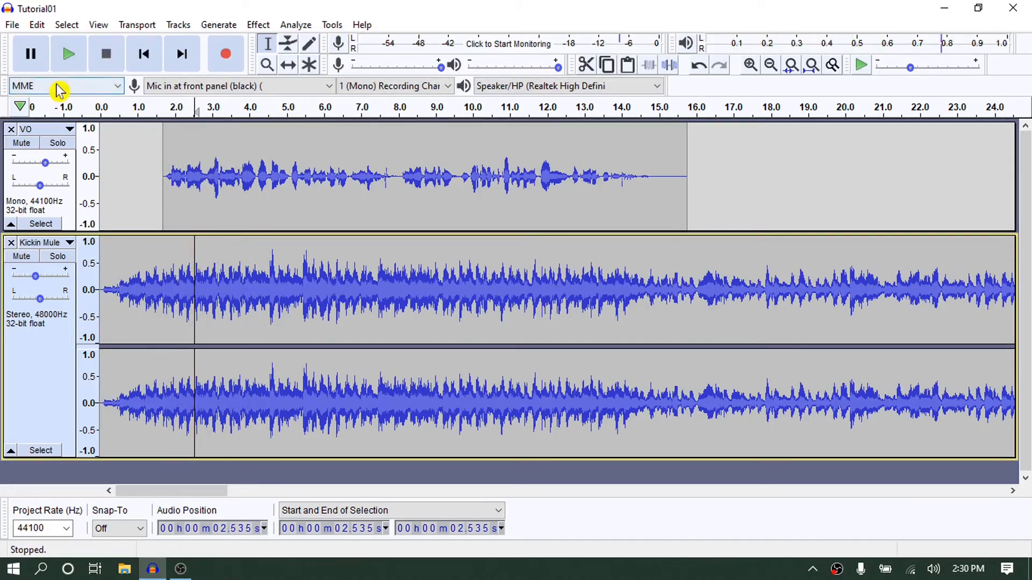
left_click(70, 54)
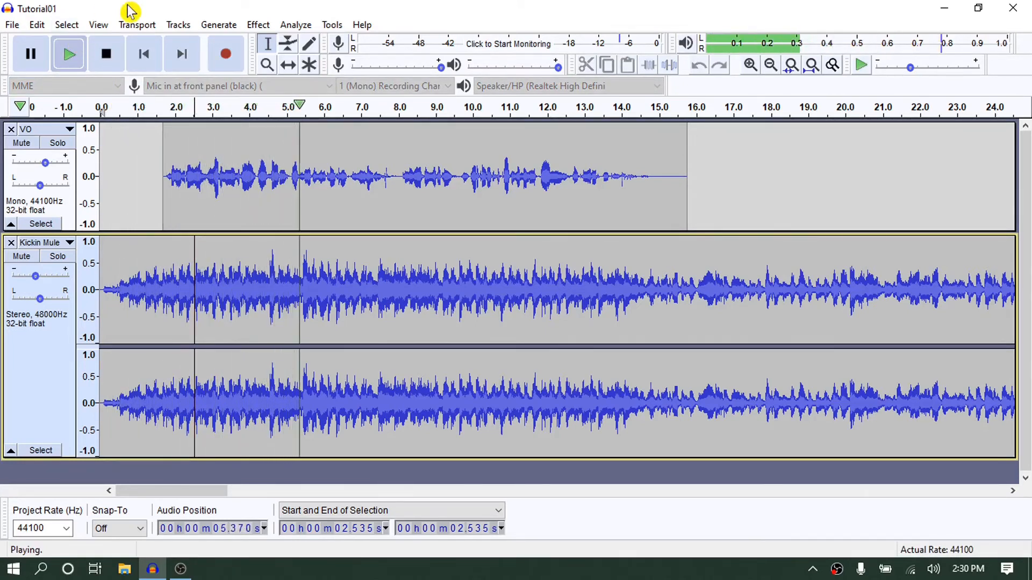
left_click(110, 60)
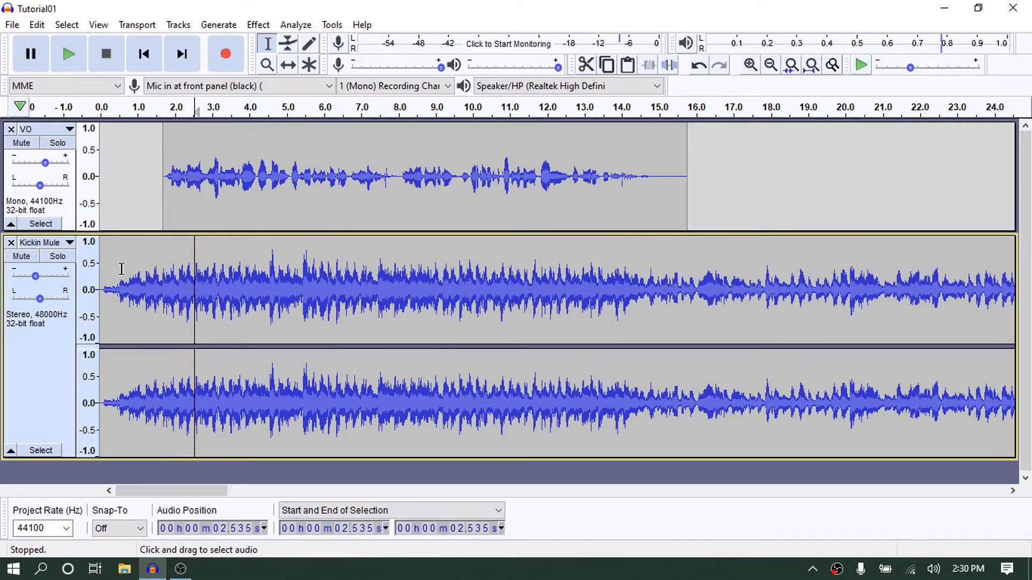
- Replace the Kickin Mule fade-in with a longer Fade In from 0 to 3.909 seconds
left_click(699, 72)
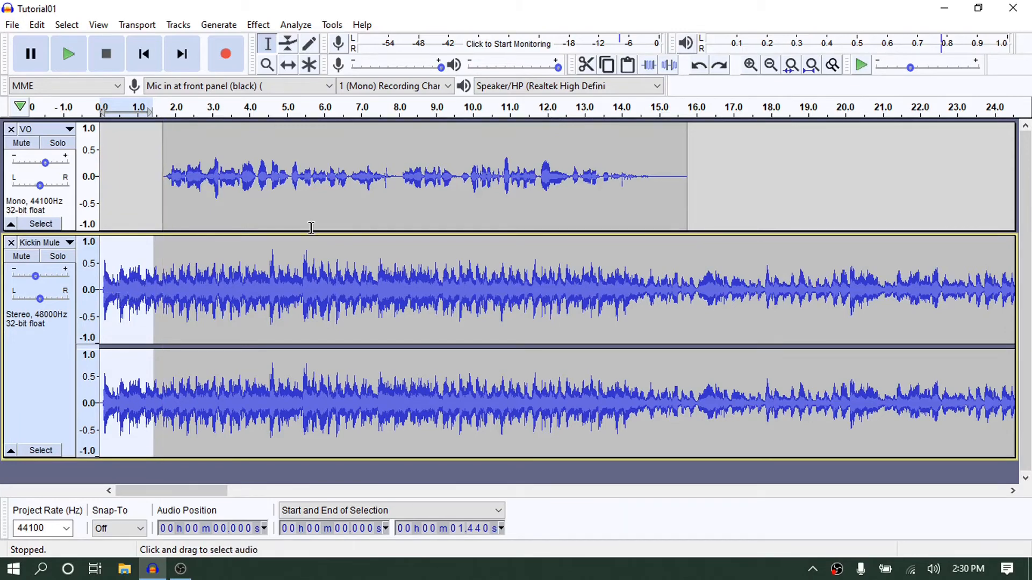
left_click(755, 72)
left_click(755, 71)
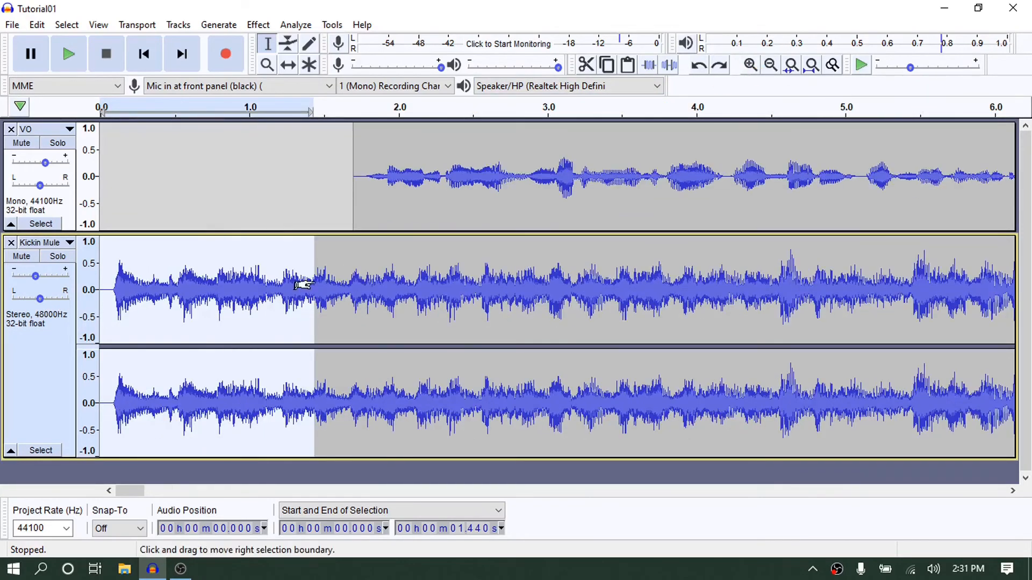
left_click_drag(322, 284, 671, 294)
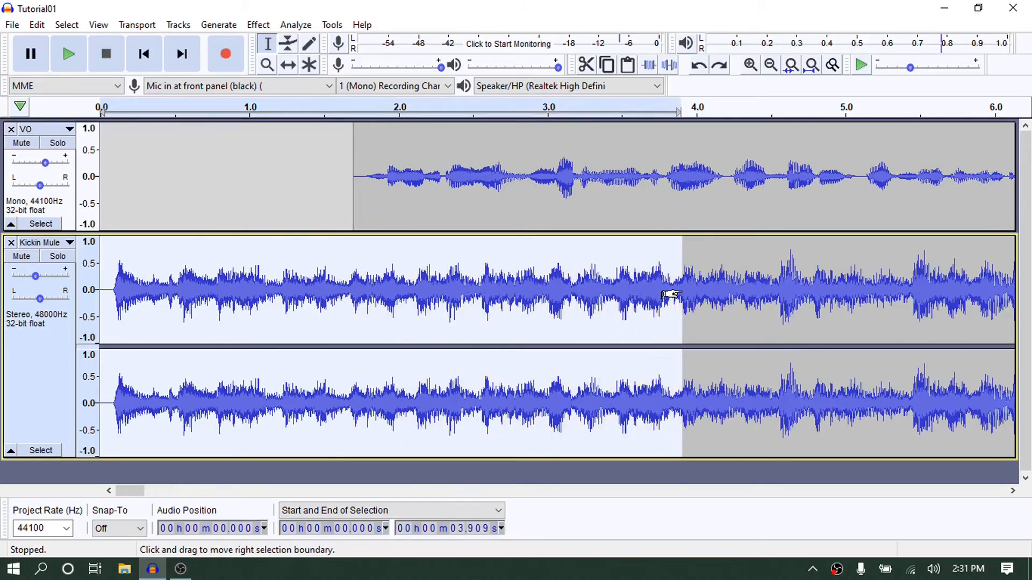
left_click(264, 25)
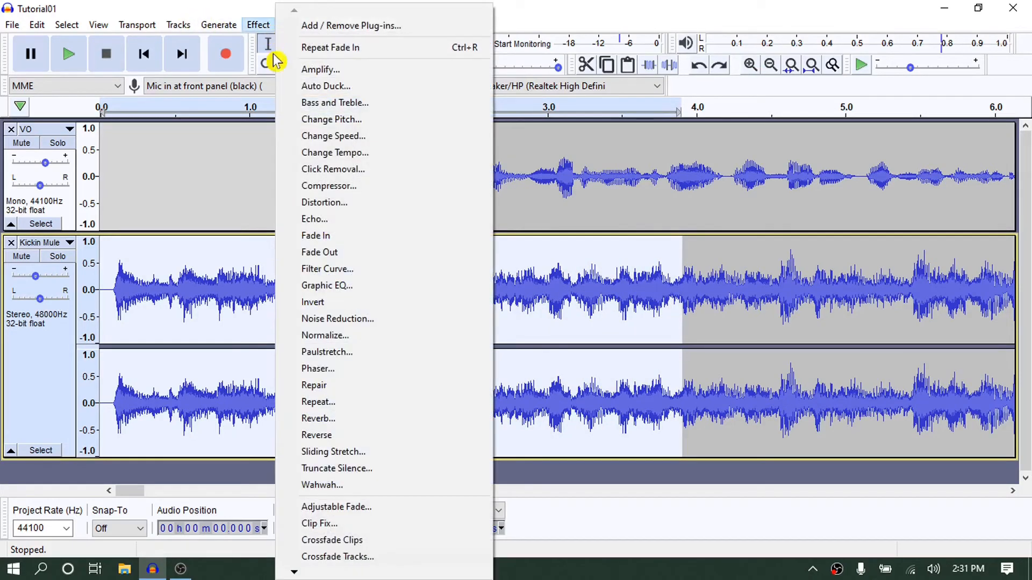
left_click(321, 237)
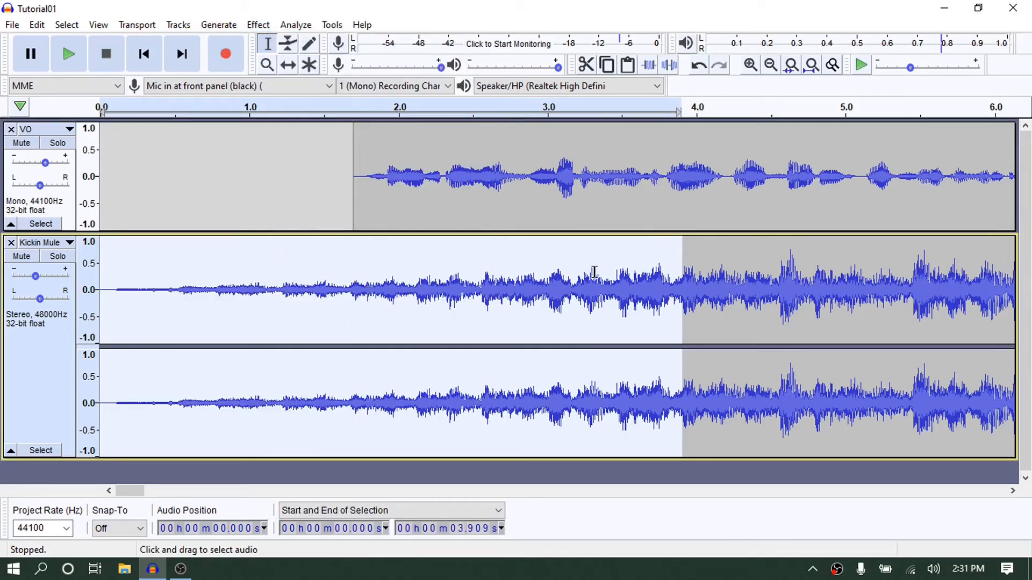
- Replace the long music fade-in with a short Fade In from 0 to 0.492 seconds and play that selection
left_click(698, 66)
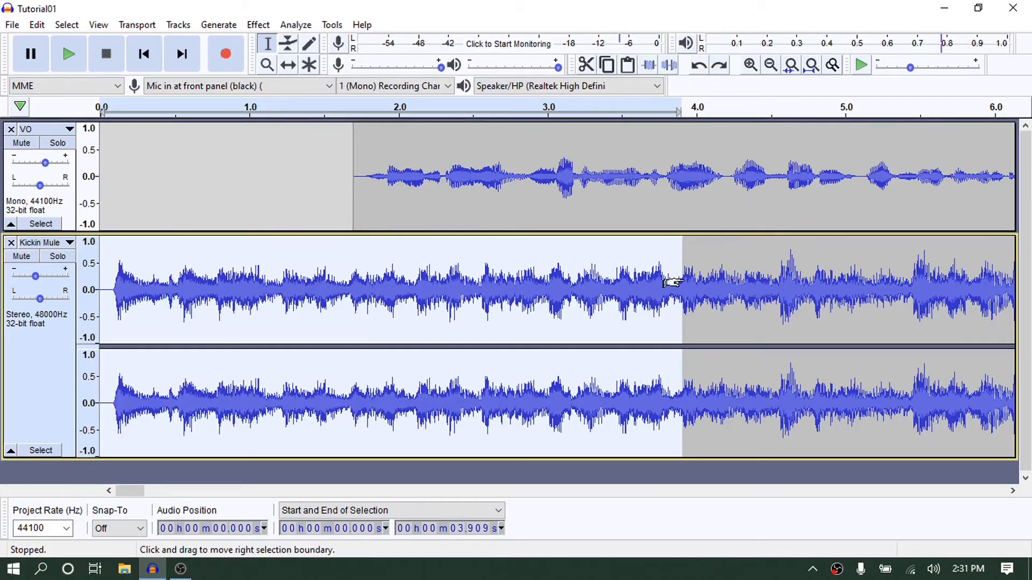
left_click_drag(678, 281, 161, 293)
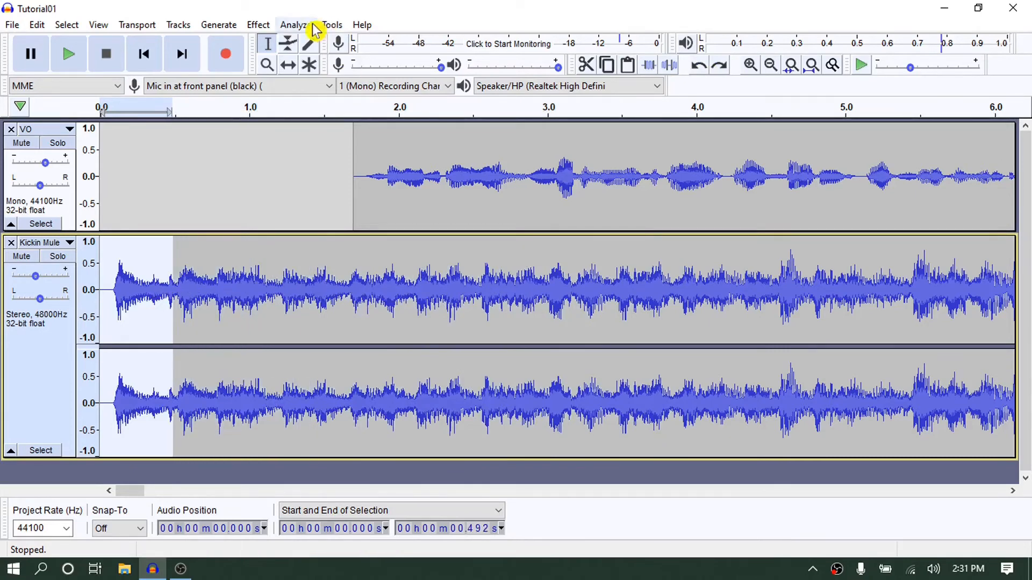
left_click(259, 25)
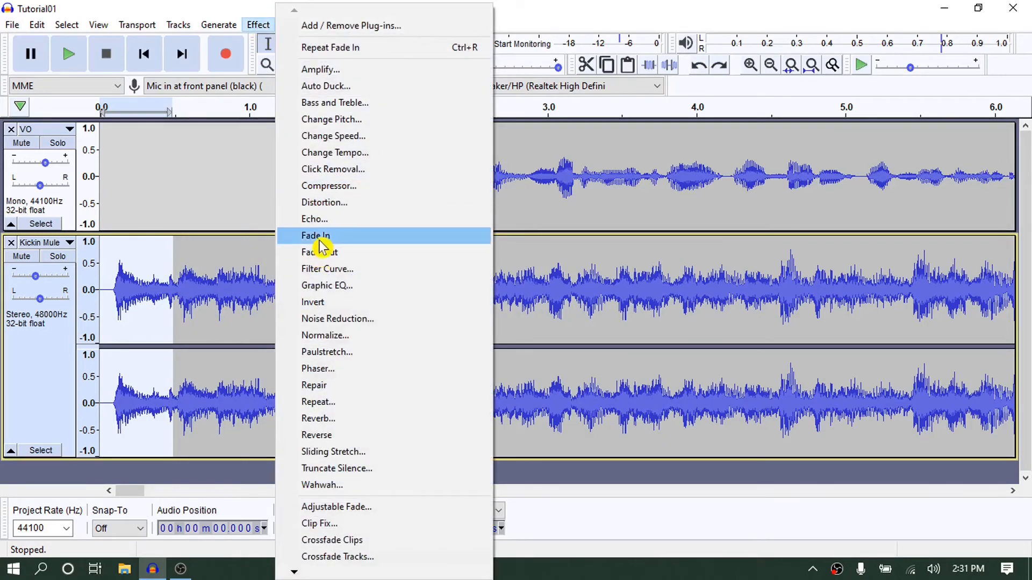
left_click(312, 235)
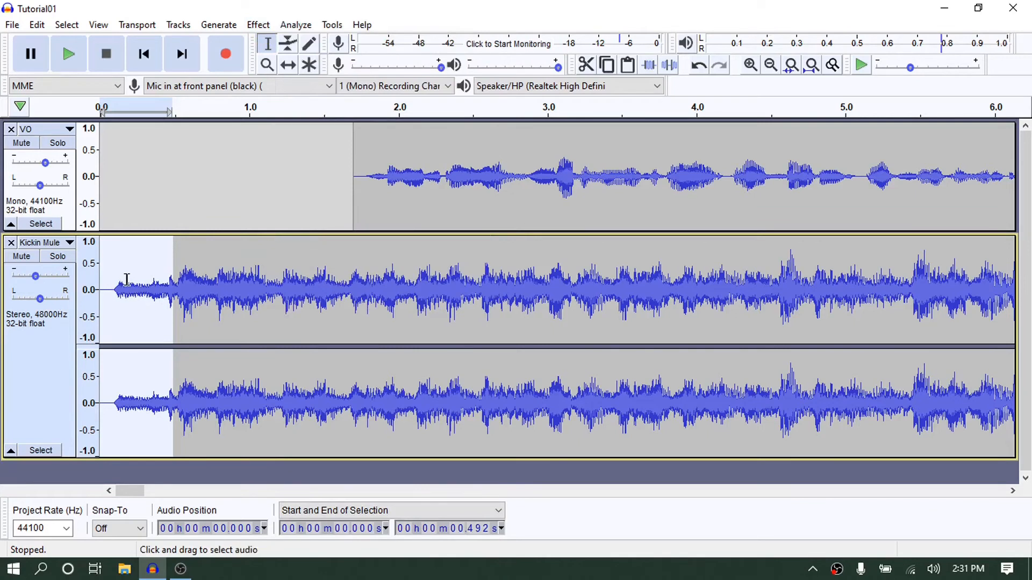
left_click(78, 66)
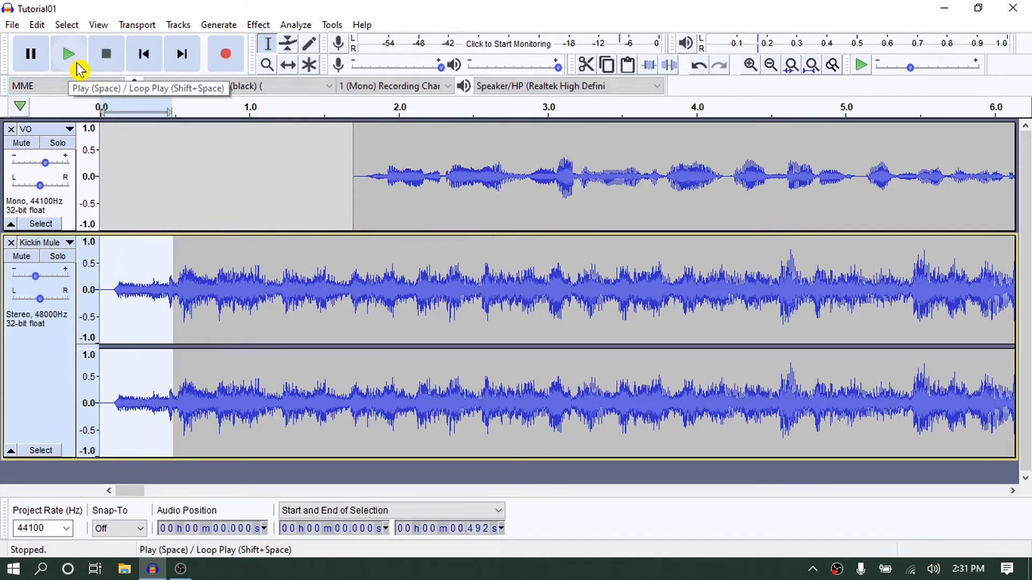
left_click(79, 67)
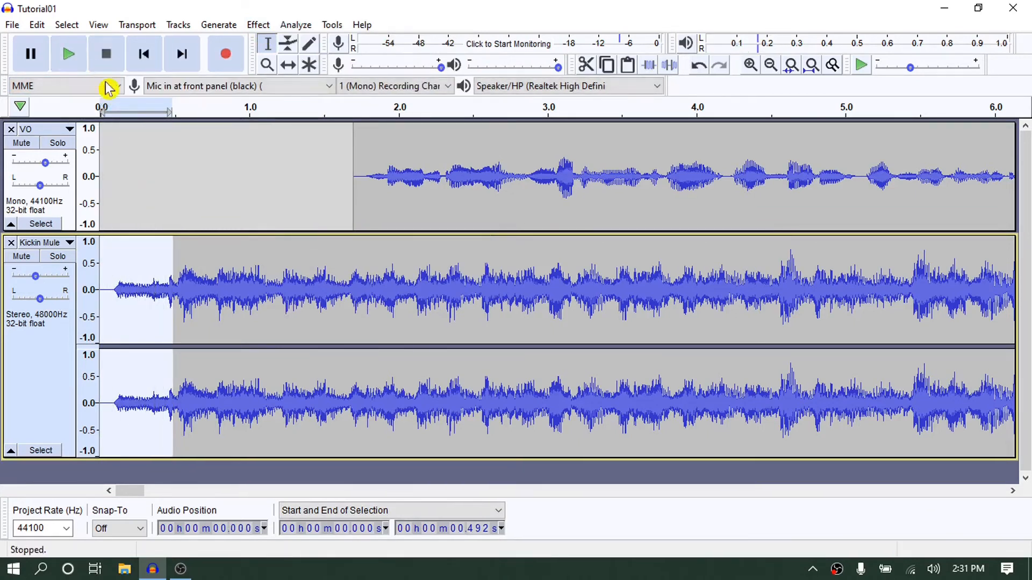
- Undo the short fade-in and apply a Fade In to the Kickin Mule track from 0.096 to 1.227 seconds
left_click(700, 67)
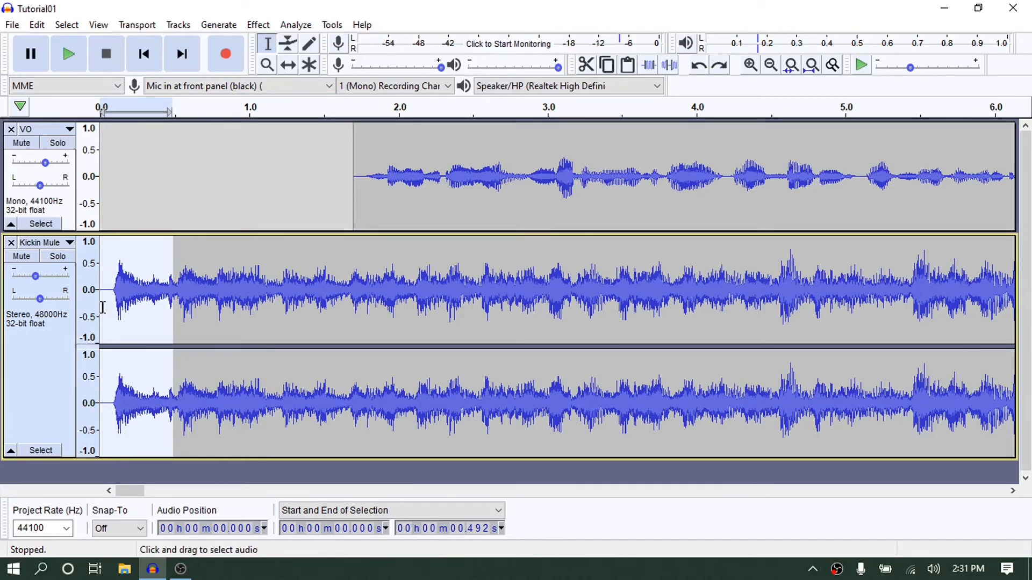
mouse_move(103, 311)
left_mouse_down()
mouse_move(108, 304)
mouse_move(101, 311)
mouse_move(113, 322)
left_mouse_up()
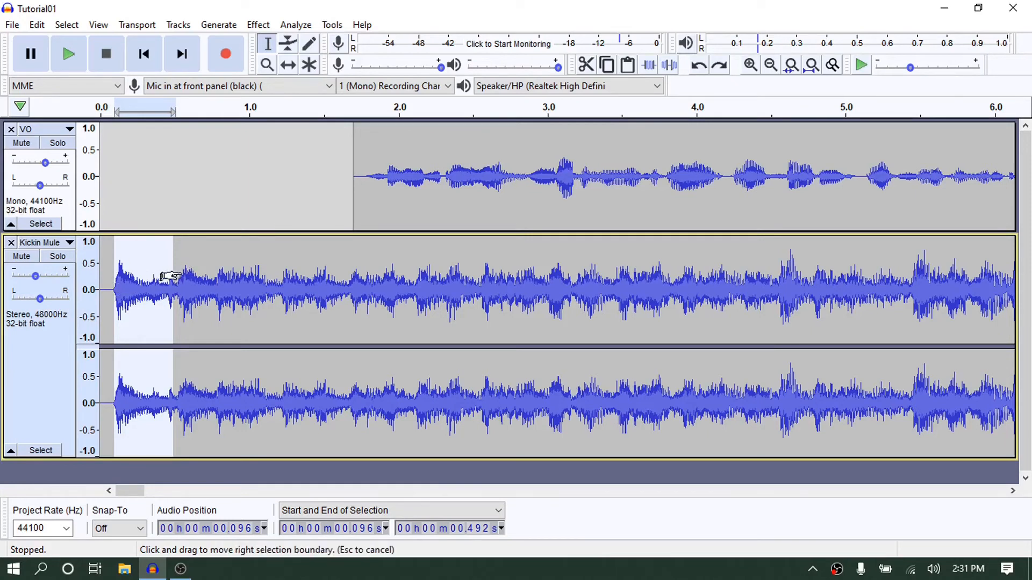
left_click_drag(171, 276, 272, 271)
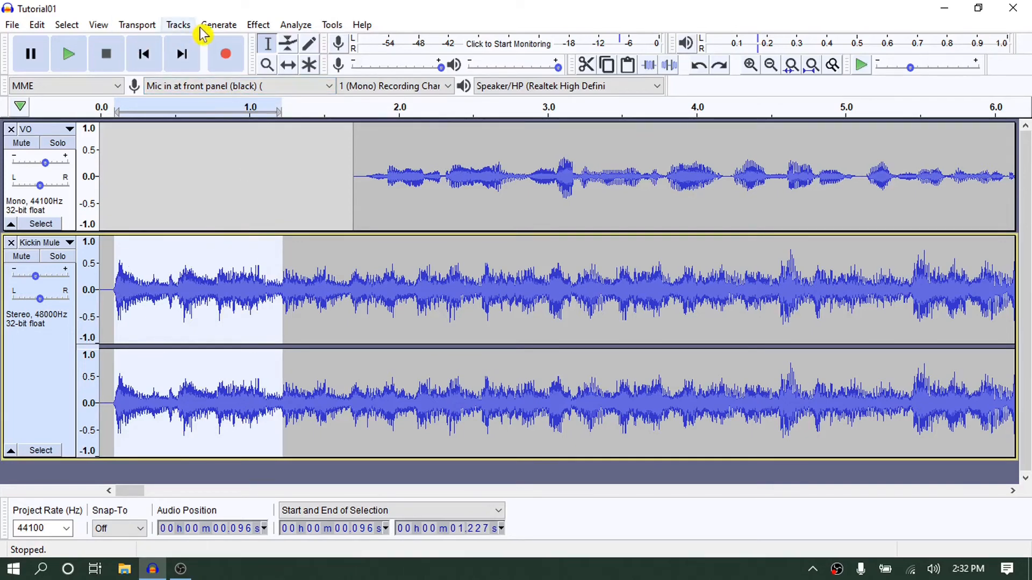
left_click(254, 25)
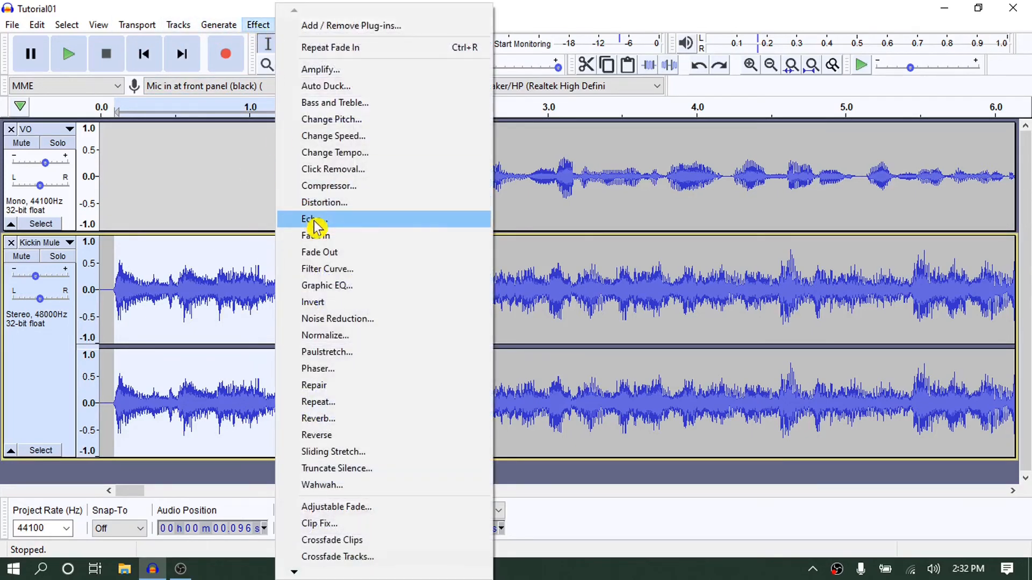
left_click(316, 235)
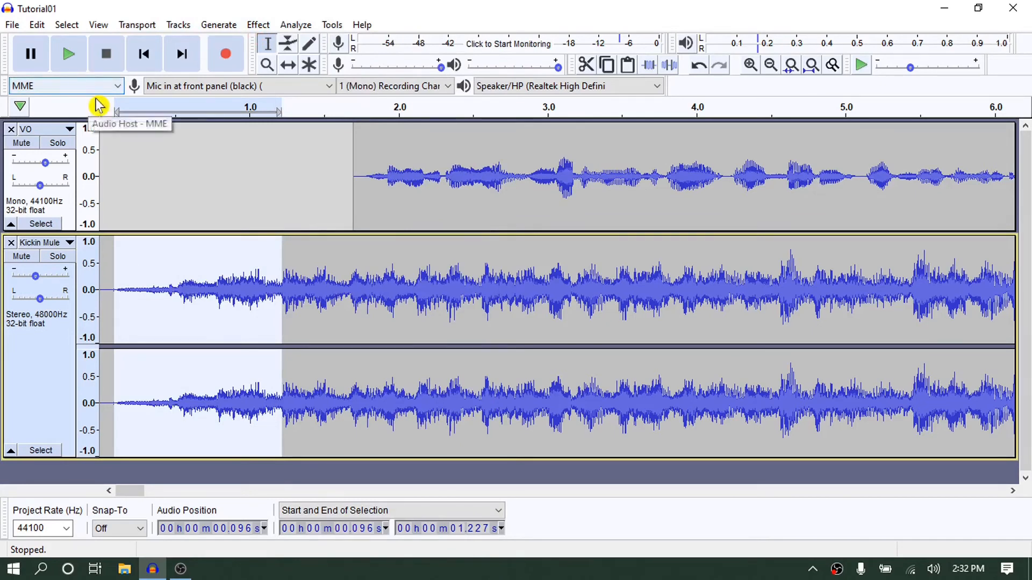
- Play the selected fade-in and the opening of the mix from 0 seconds
key("space")
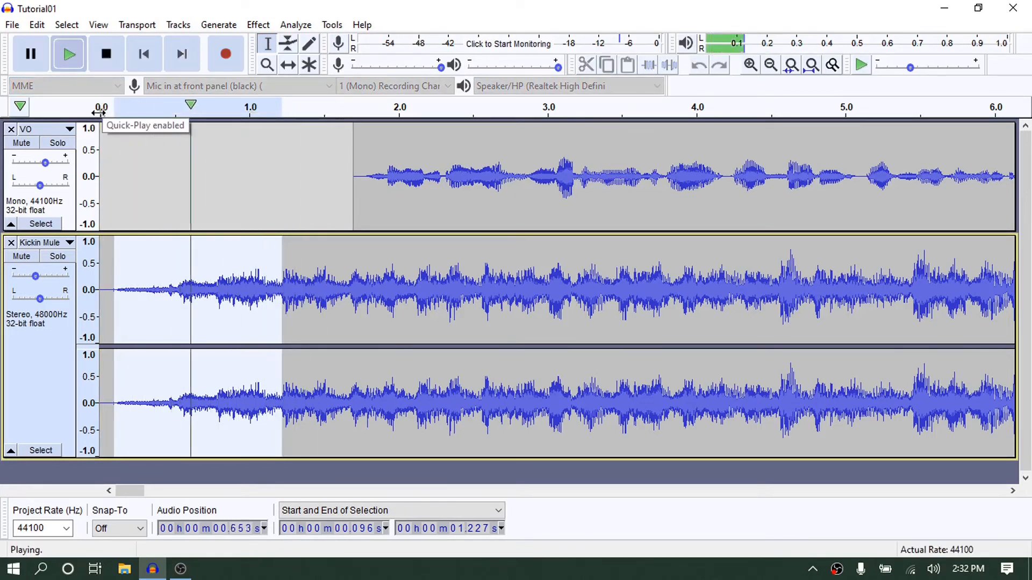
left_click(98, 112)
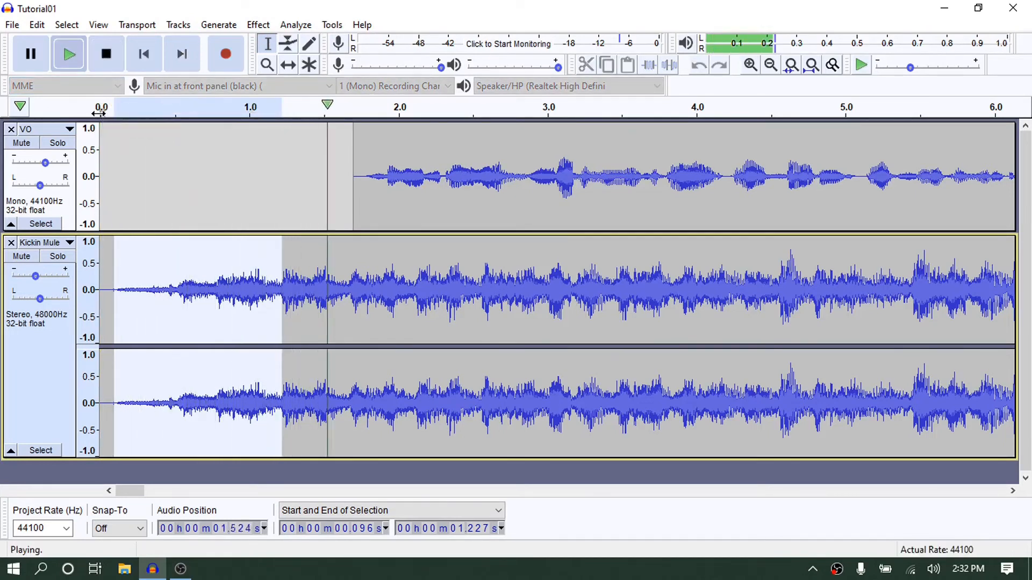
left_click(114, 64)
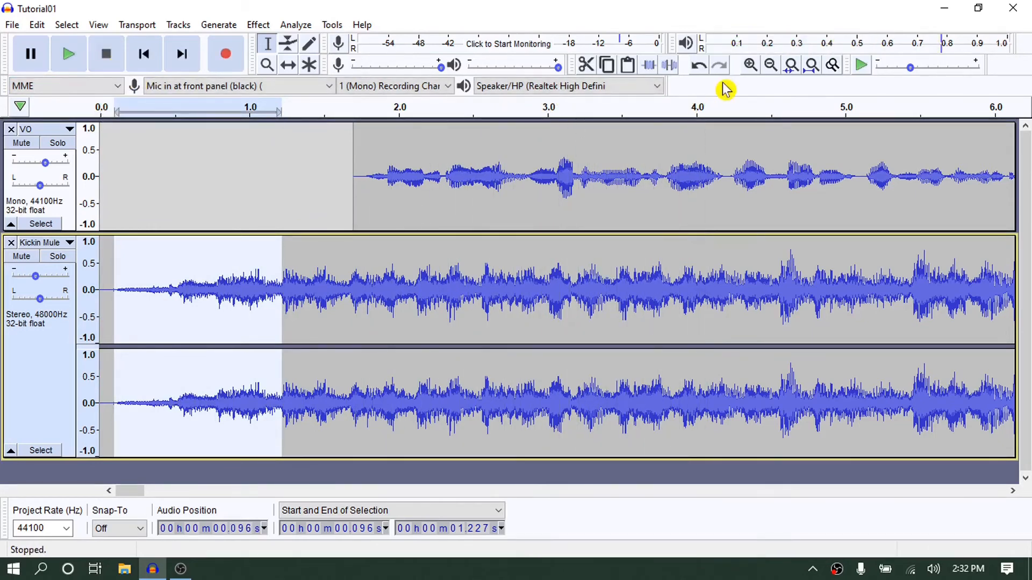
- Undo the last Fade In on the Kickin Mule track and unmute that track
left_click(699, 67)
left_click(699, 67)
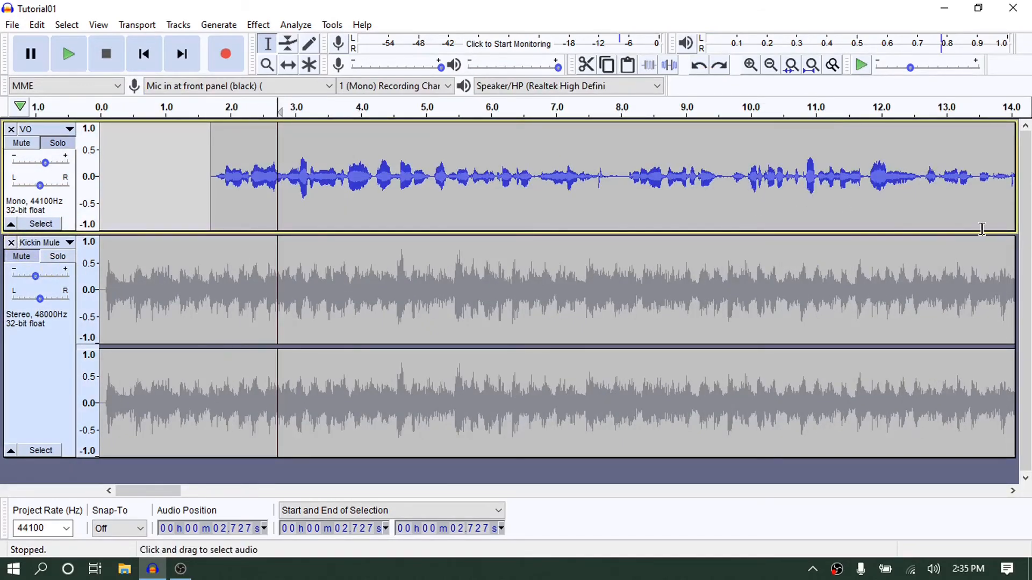
left_click(25, 260)
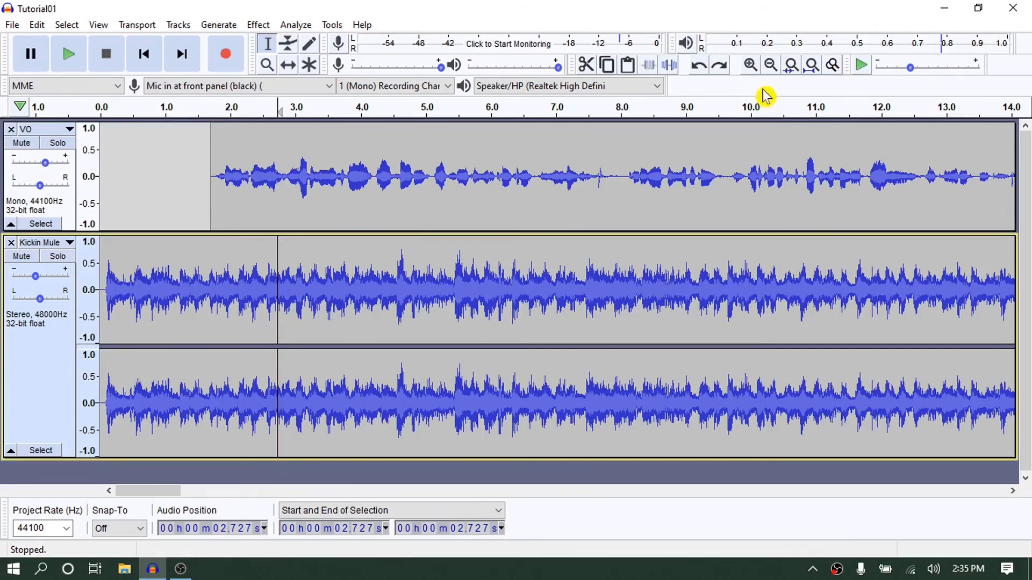
- Examine the waveforms of both tracks up close around 2.7 seconds and in a wider overview
left_click(752, 69)
left_click(751, 69)
left_click(751, 67)
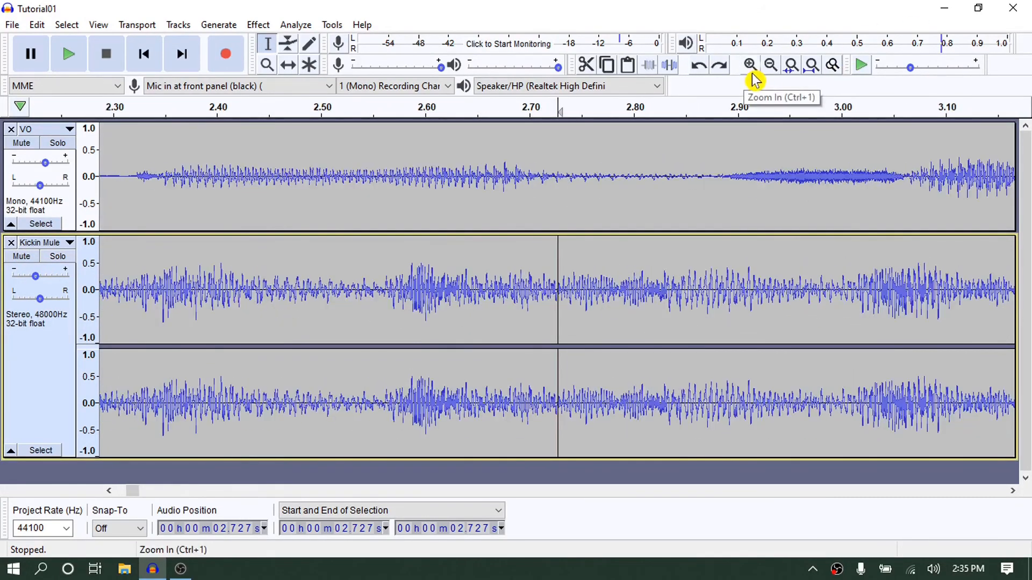
left_click(774, 75)
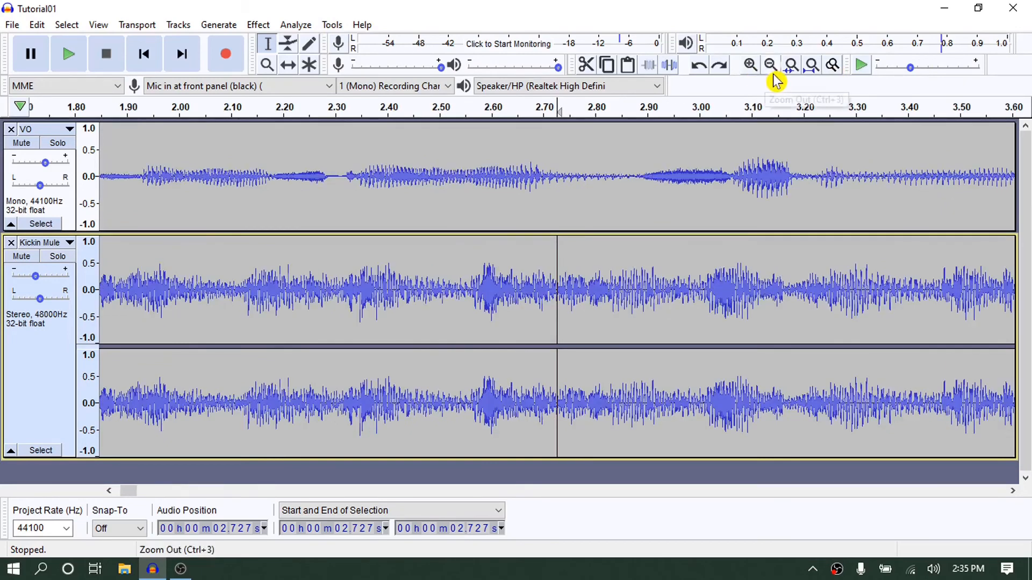
left_click(774, 76)
left_click(774, 75)
left_click(773, 75)
left_click(772, 67)
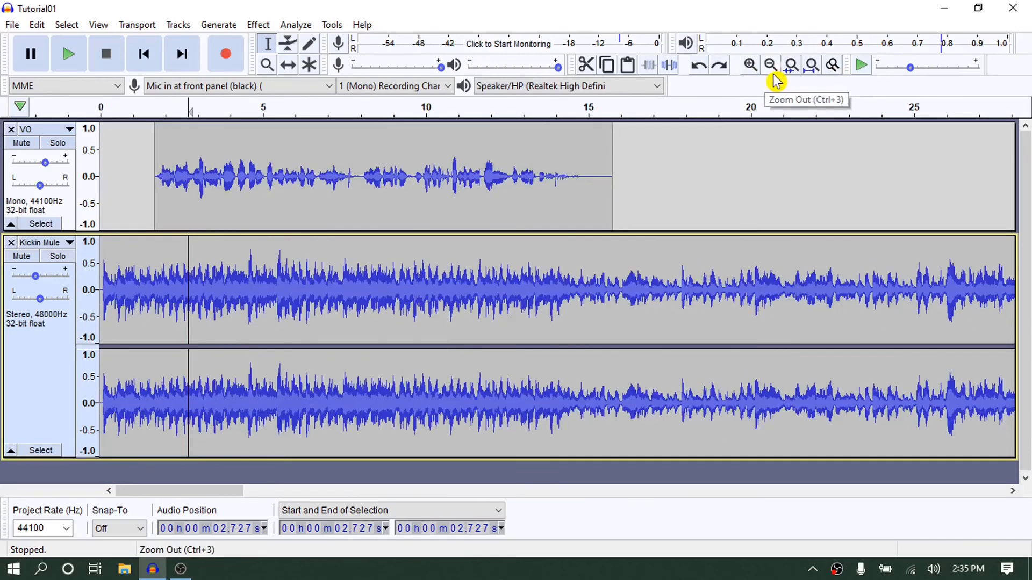
left_click(772, 76)
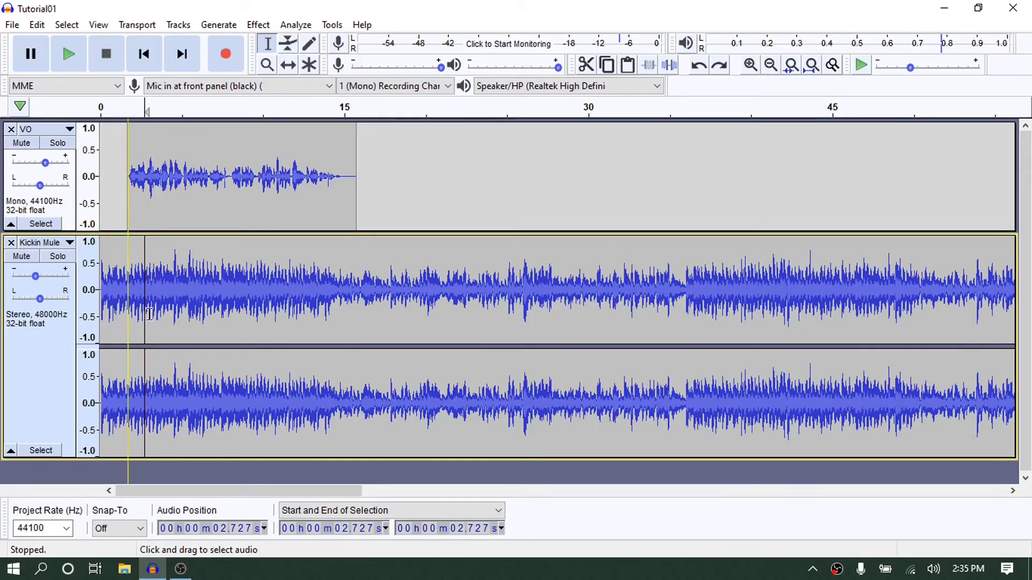
- Apply a Fade In to the Kickin Mule track from 0.089 seconds to the voiceover clip's start at 1.703 seconds
left_click(750, 65)
left_click(750, 65)
left_click_drag(221, 290, 105, 299)
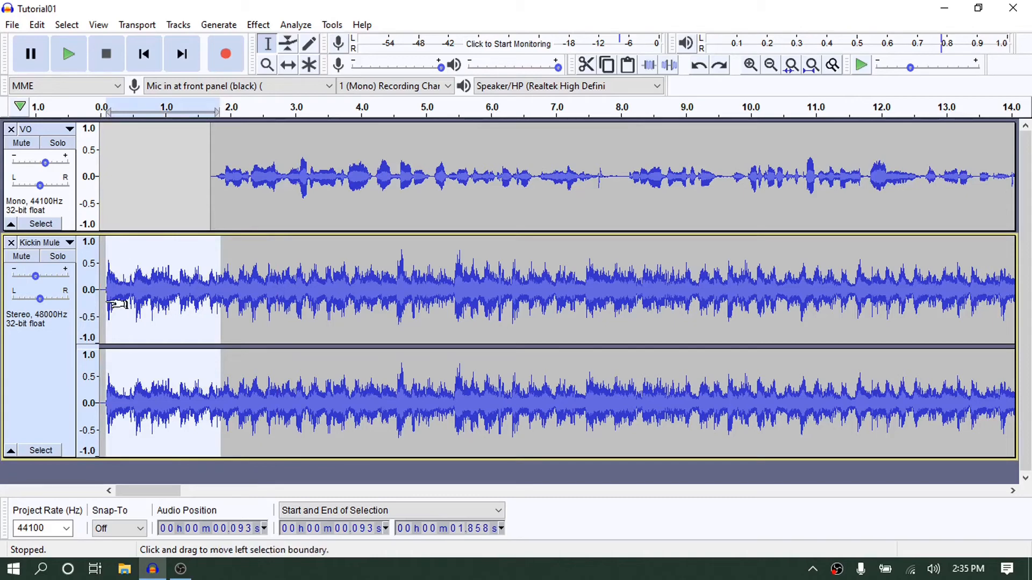
left_click(749, 66)
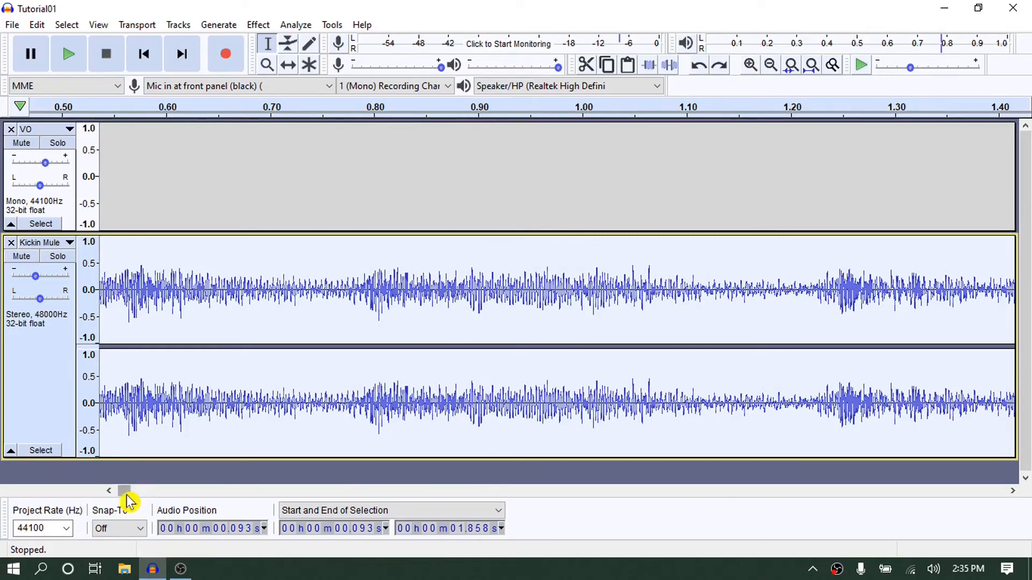
left_click_drag(126, 495, 123, 492)
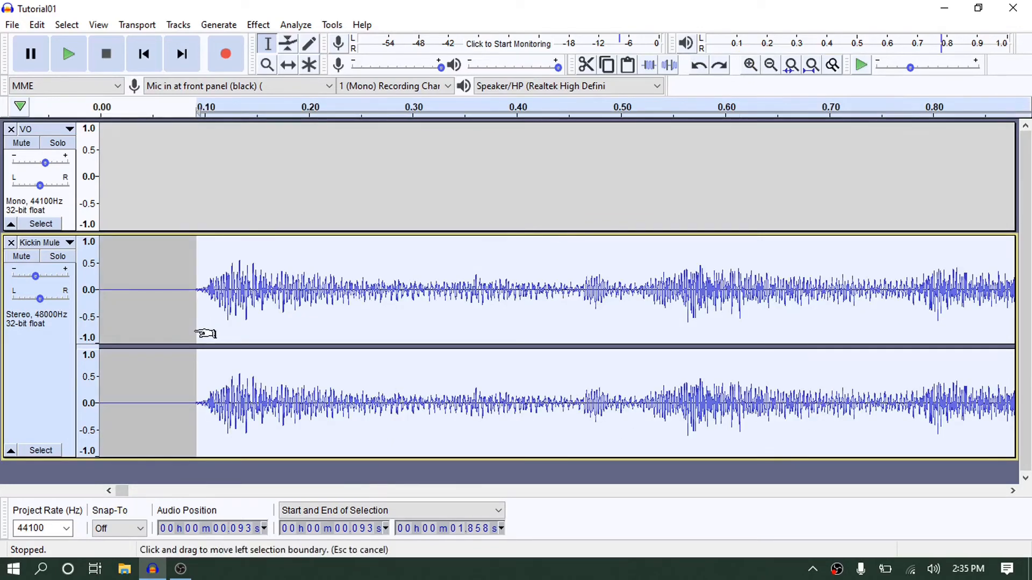
left_click_drag(196, 334, 193, 339)
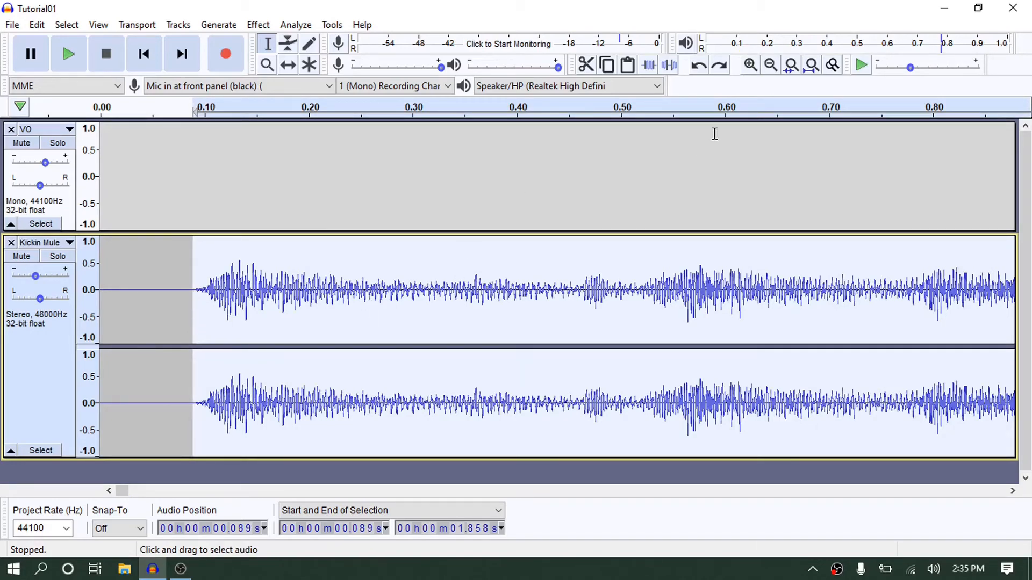
left_click(770, 65)
left_click(769, 65)
left_click(769, 65)
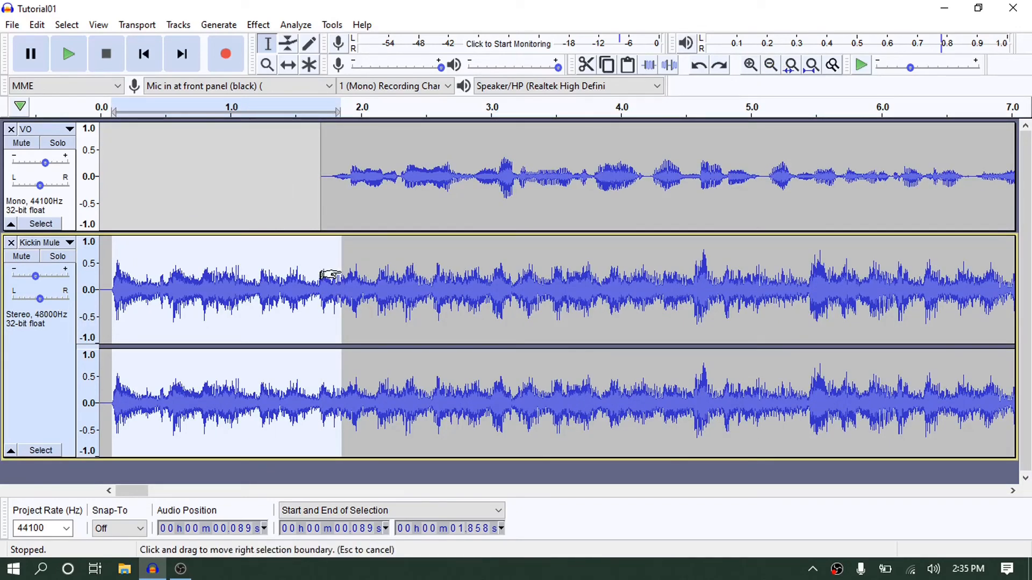
left_click_drag(328, 275, 310, 276)
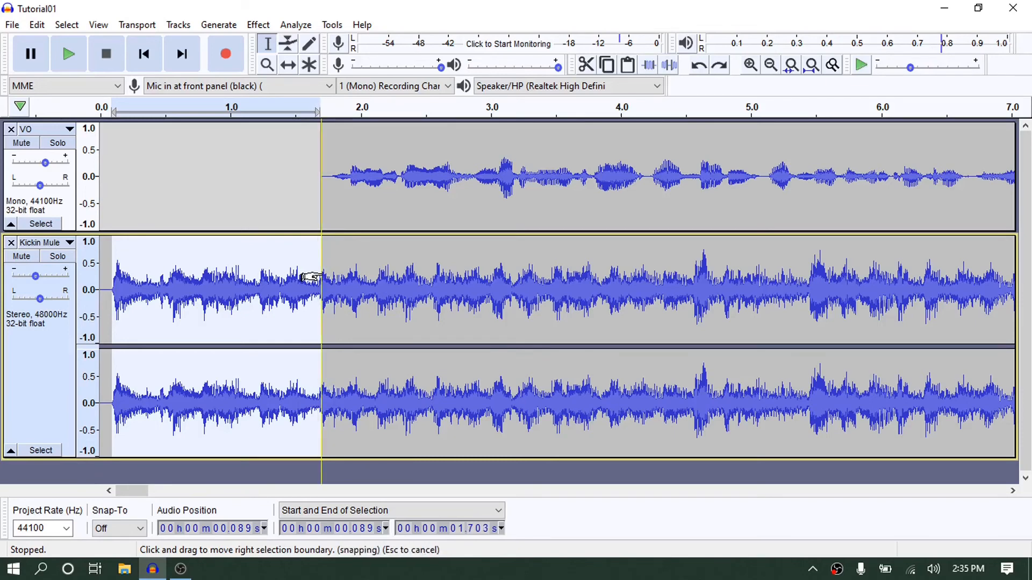
left_click(258, 25)
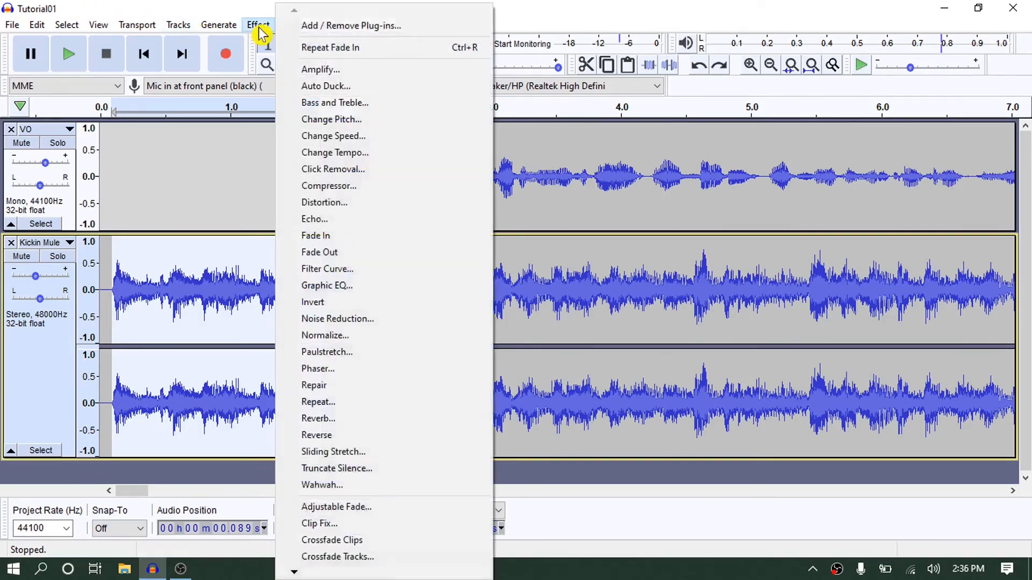
left_click(327, 237)
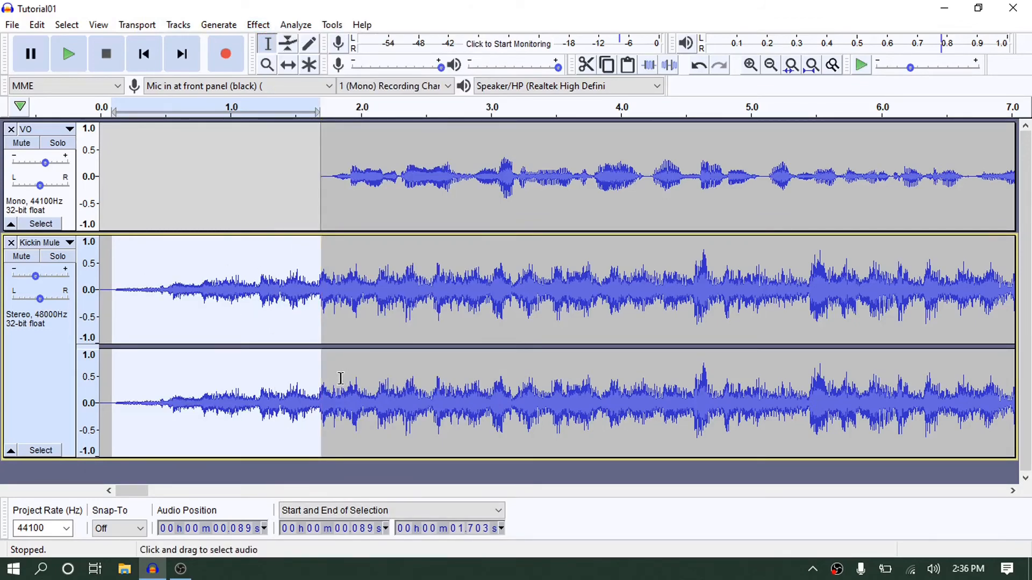
- Play the opening of the mix from 0.459 seconds
left_click(159, 139)
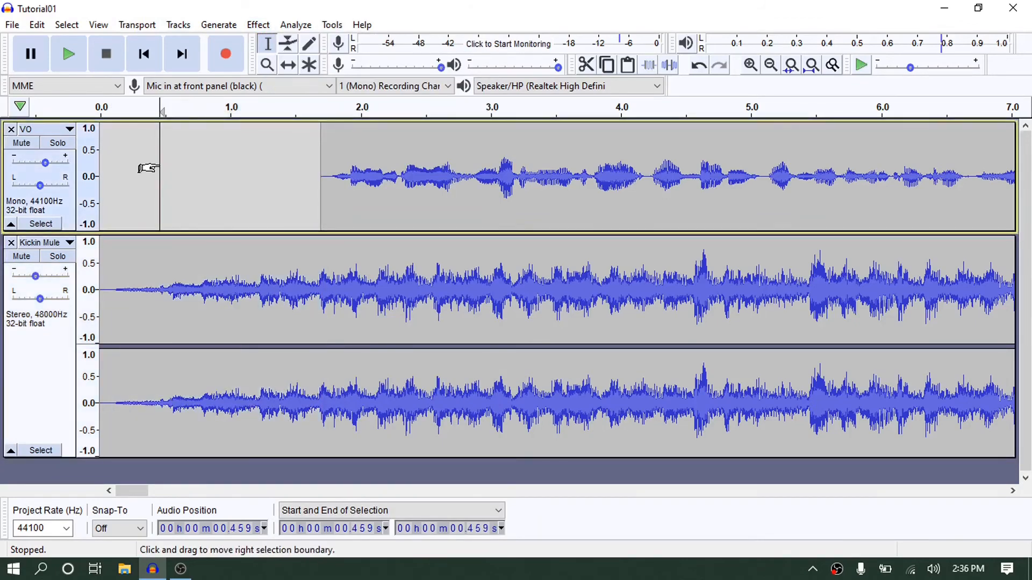
key("space")
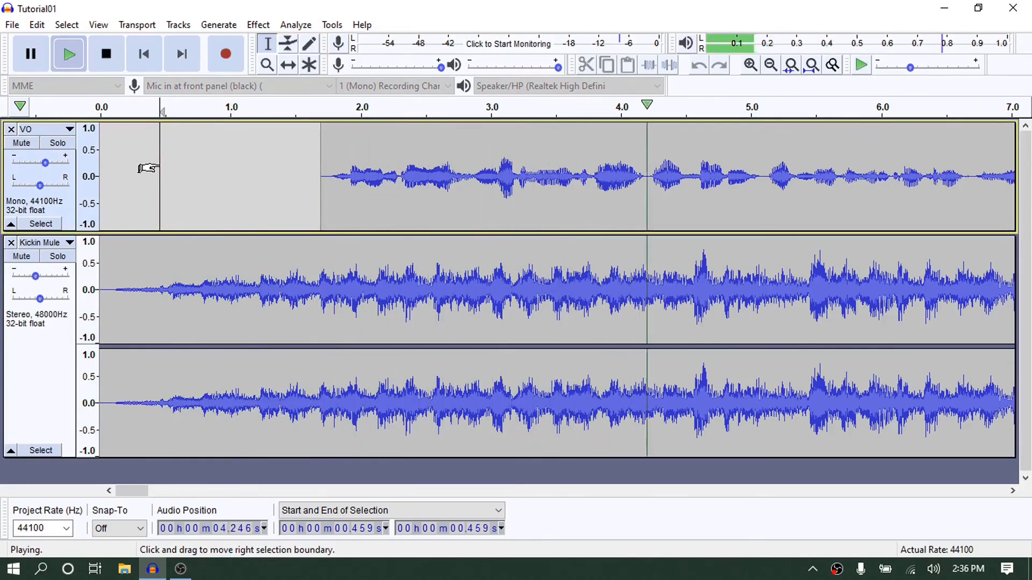
key("space")
- Play the mix from about 14 seconds, near the voiceover's end, and from about 20 seconds
left_click(770, 68)
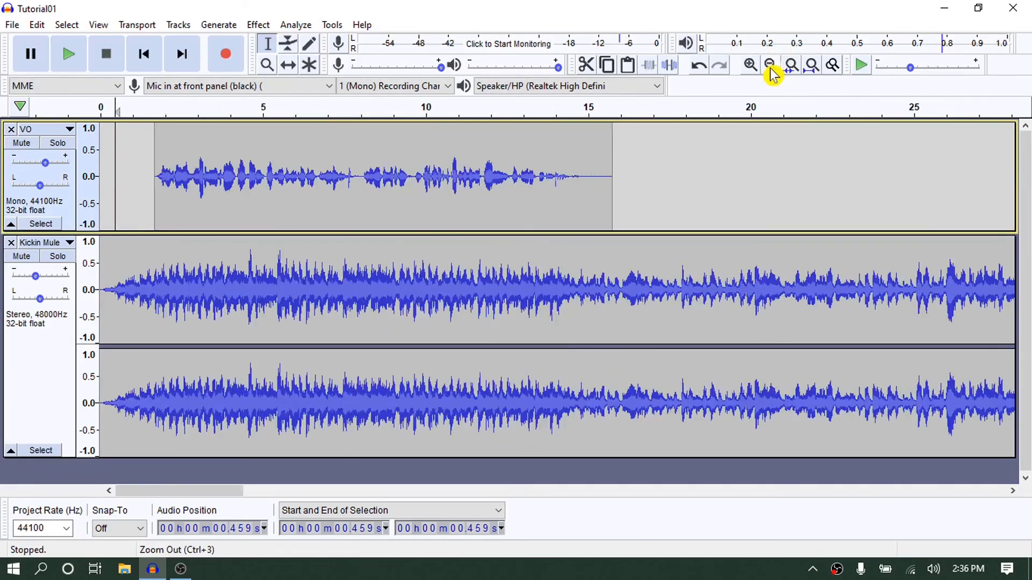
left_click(769, 67)
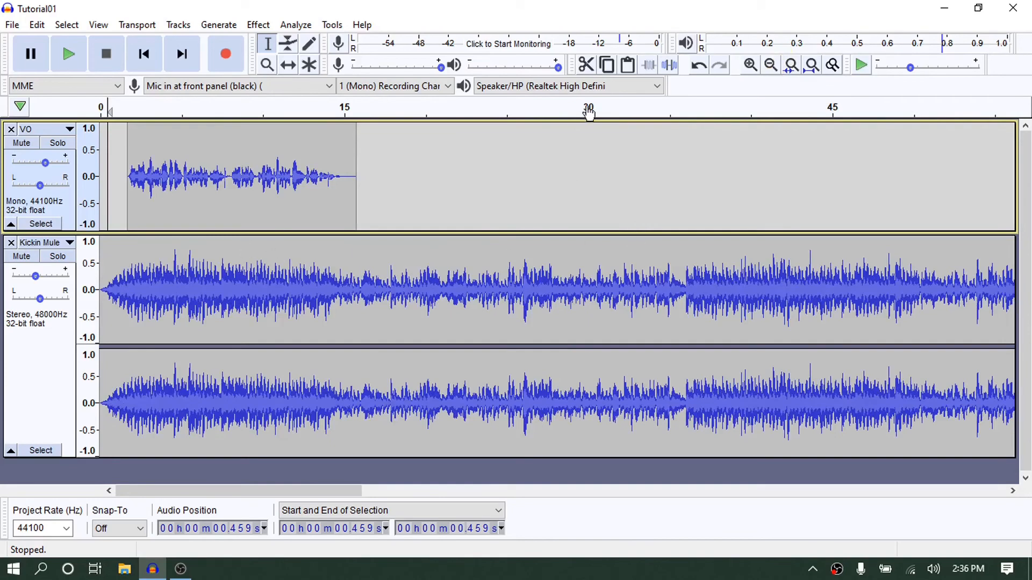
left_click(770, 66)
left_click(770, 67)
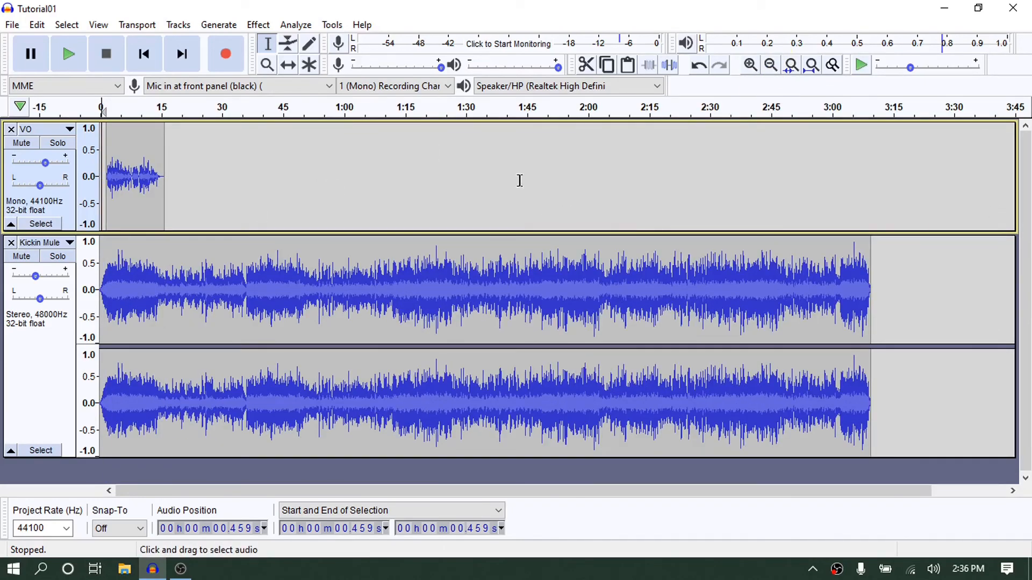
left_click(174, 134)
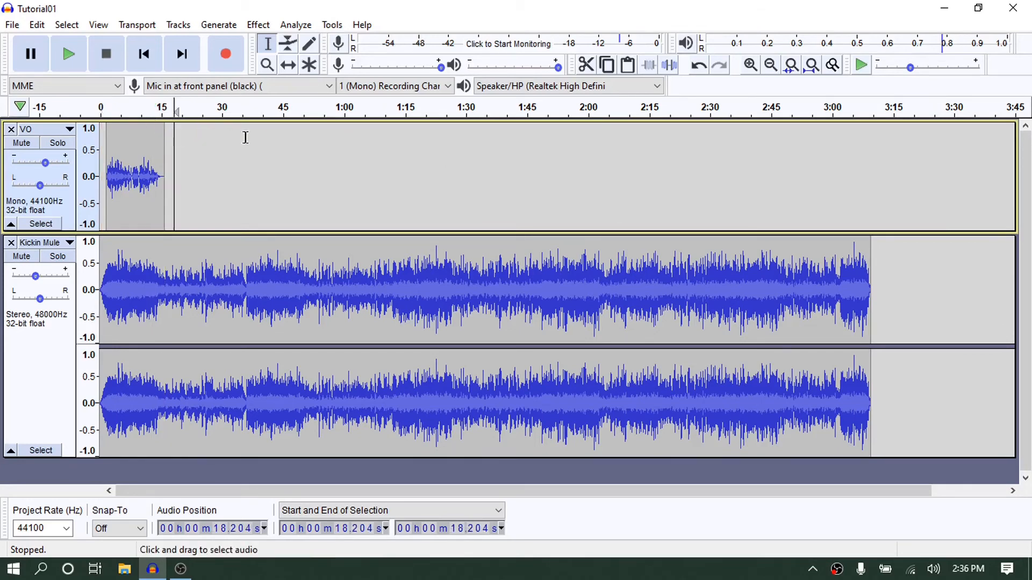
left_click(749, 65)
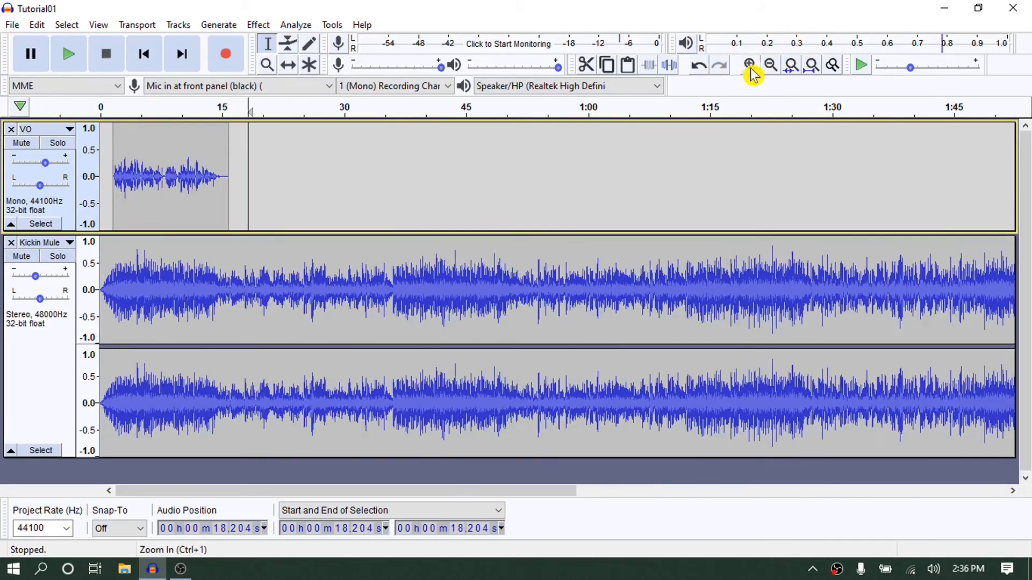
left_click(750, 65)
left_click(750, 65)
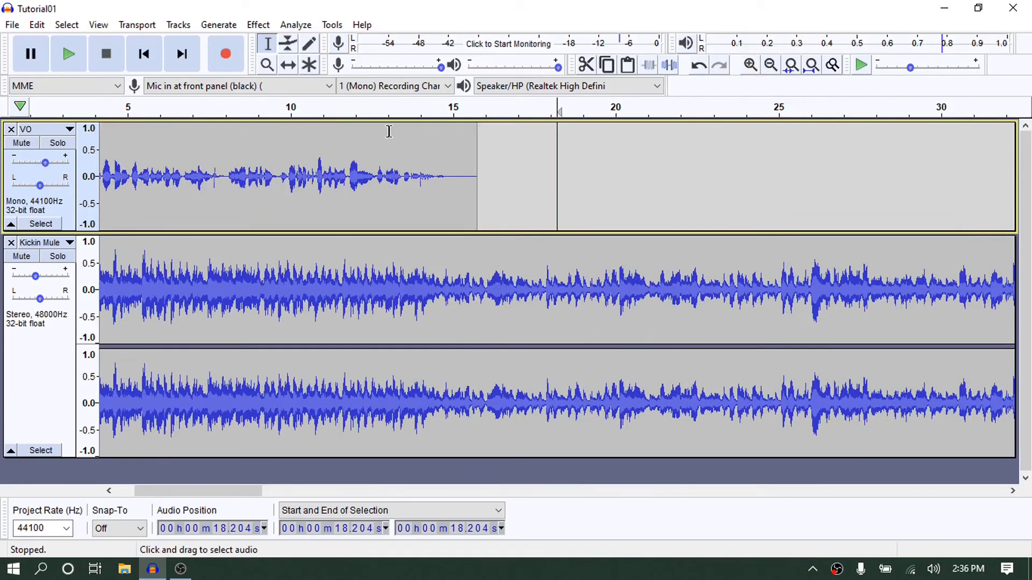
left_click(428, 109)
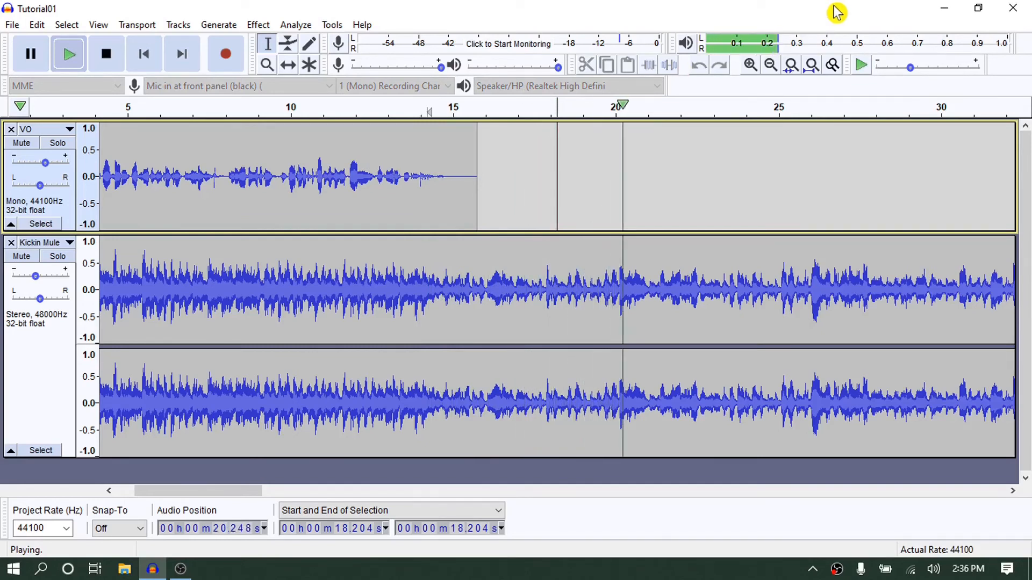
left_click(626, 106)
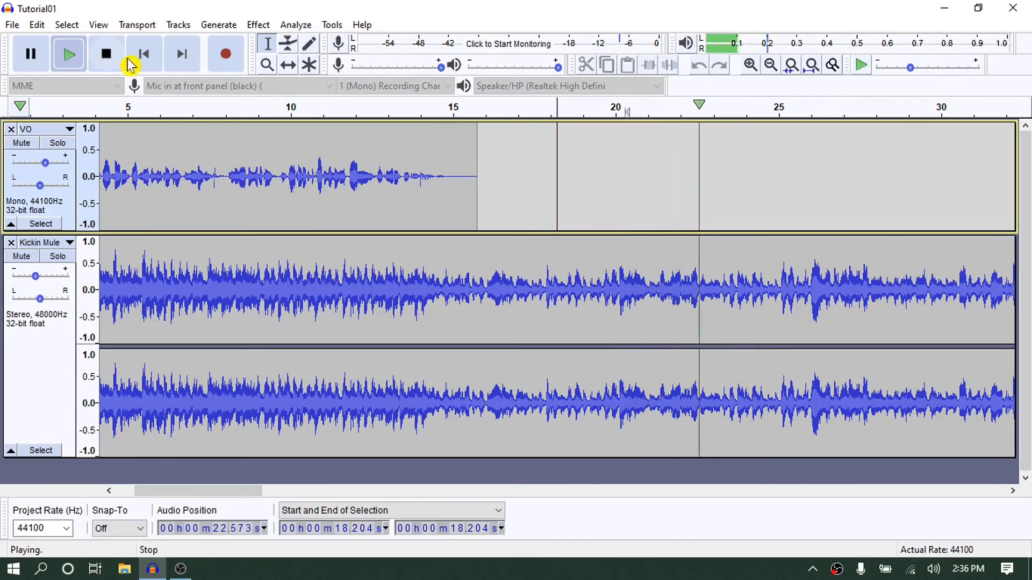
left_click(108, 63)
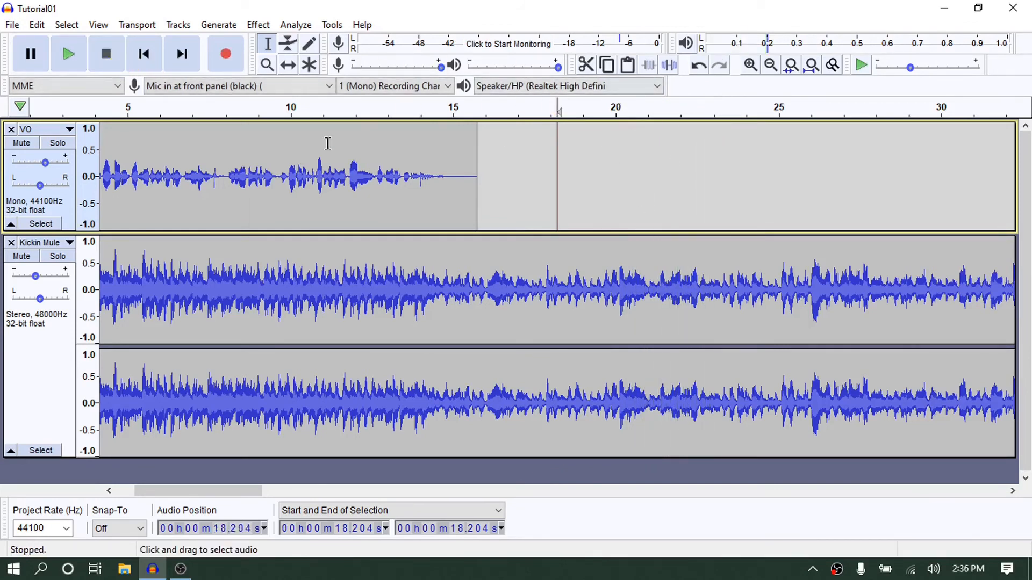
- Play the music from 18.204 seconds and place the edit cursor on the Kickin Mule track at 21.084 seconds
left_click(71, 69)
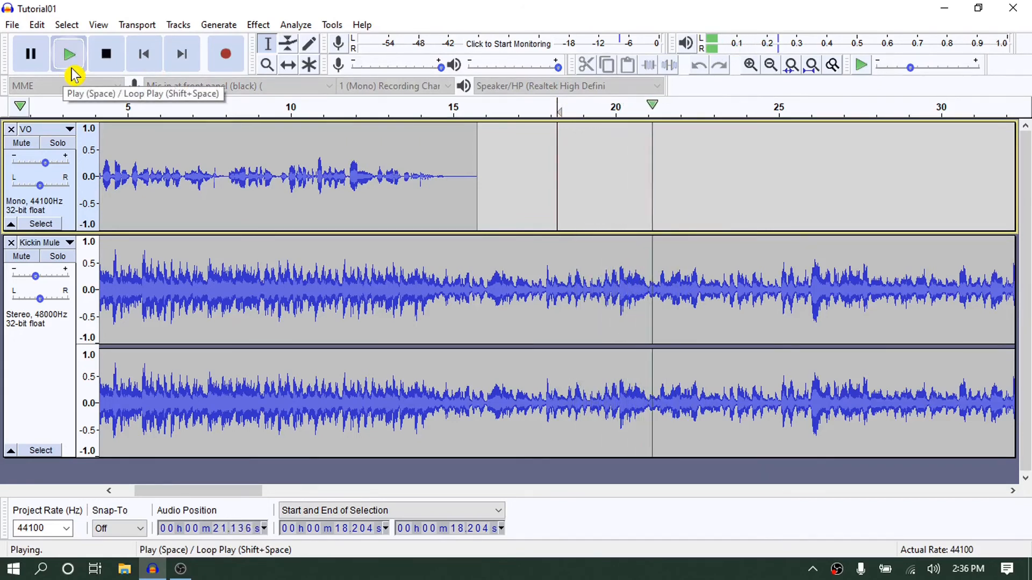
left_click(102, 62)
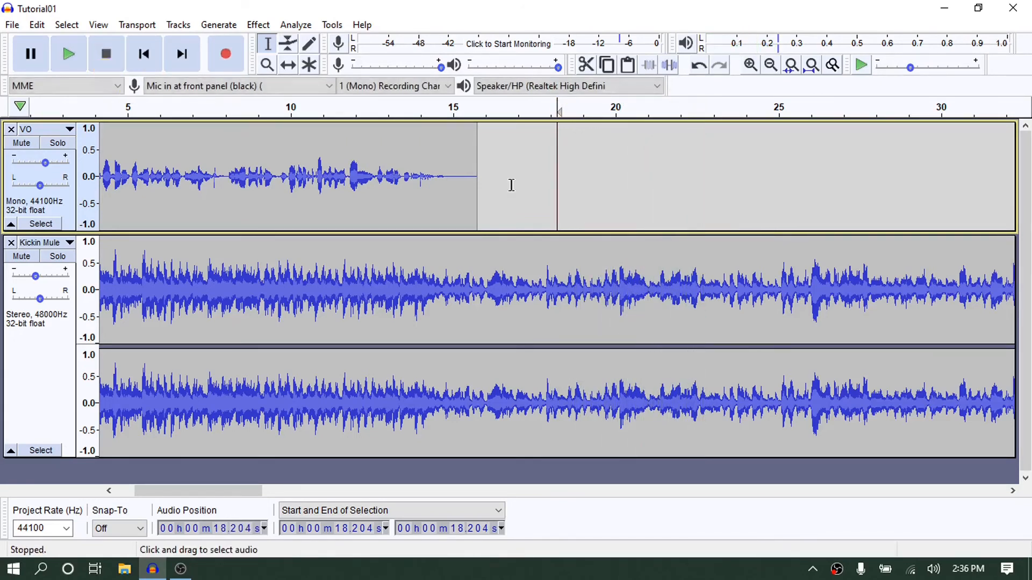
left_click(650, 290)
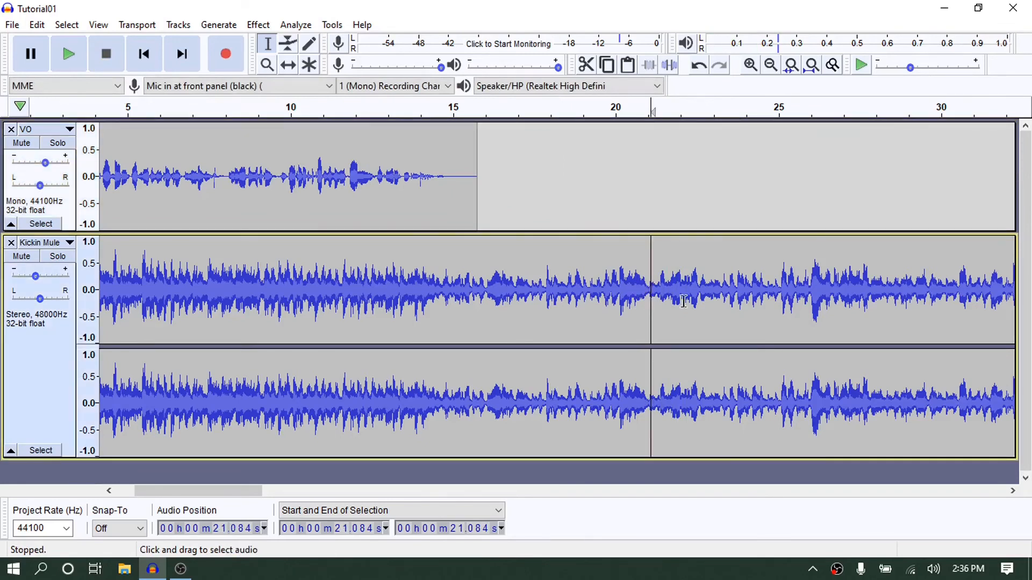
- Play the Kickin Mule track several times from the edit cursor at 21.084 seconds to check for a possible end point
left_click(755, 68)
left_click(754, 69)
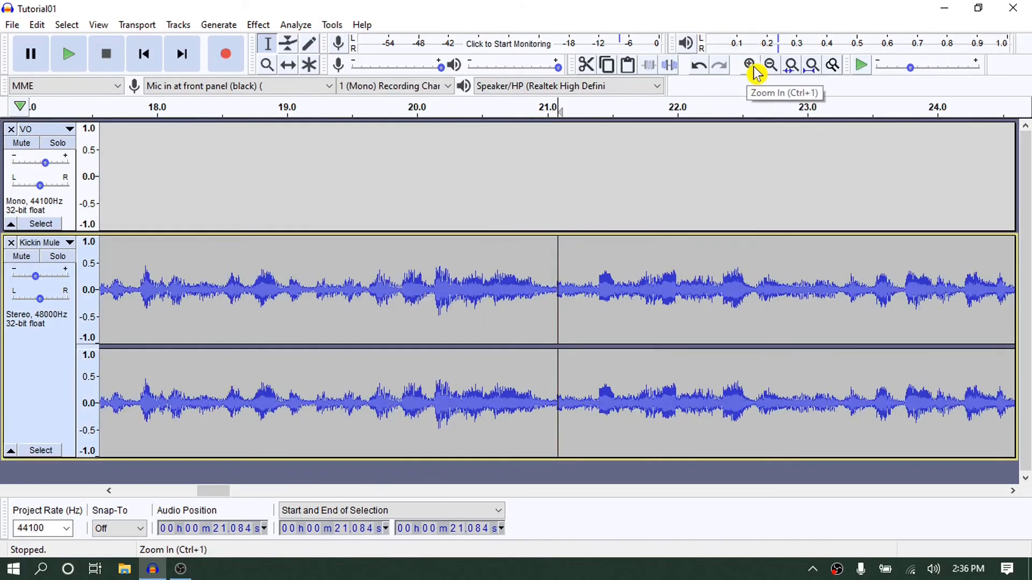
left_click(755, 68)
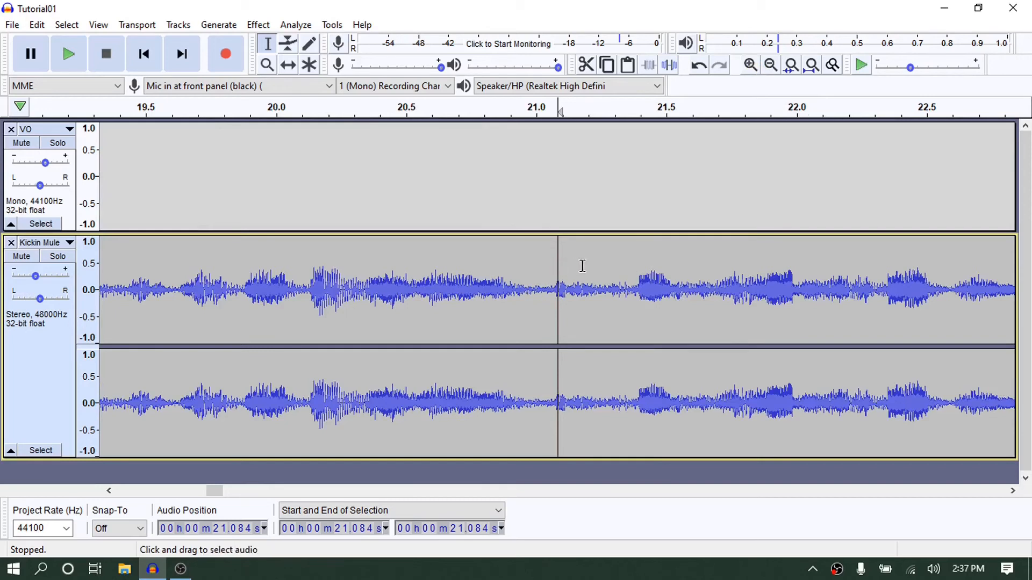
left_click(75, 55)
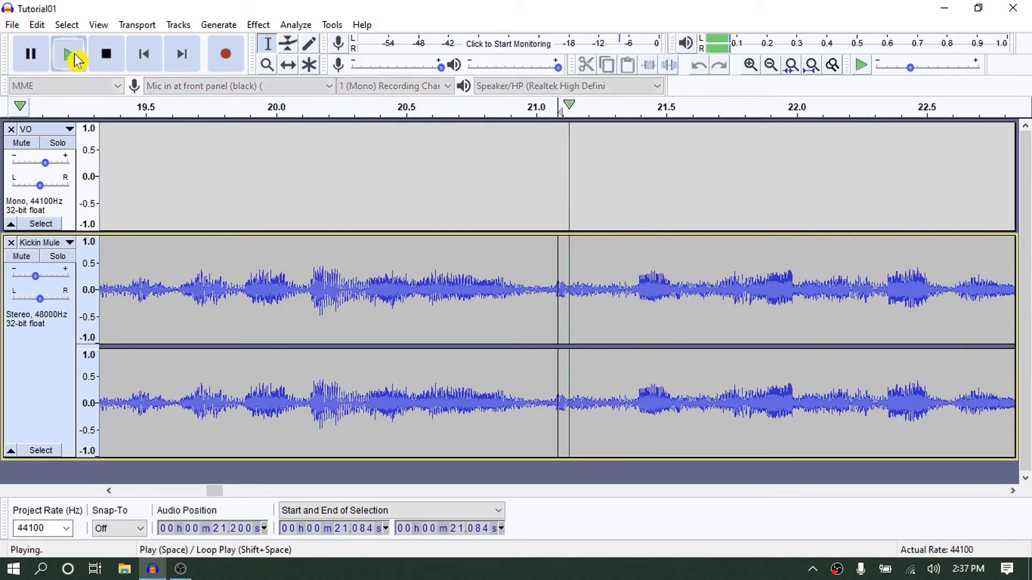
left_click(115, 60)
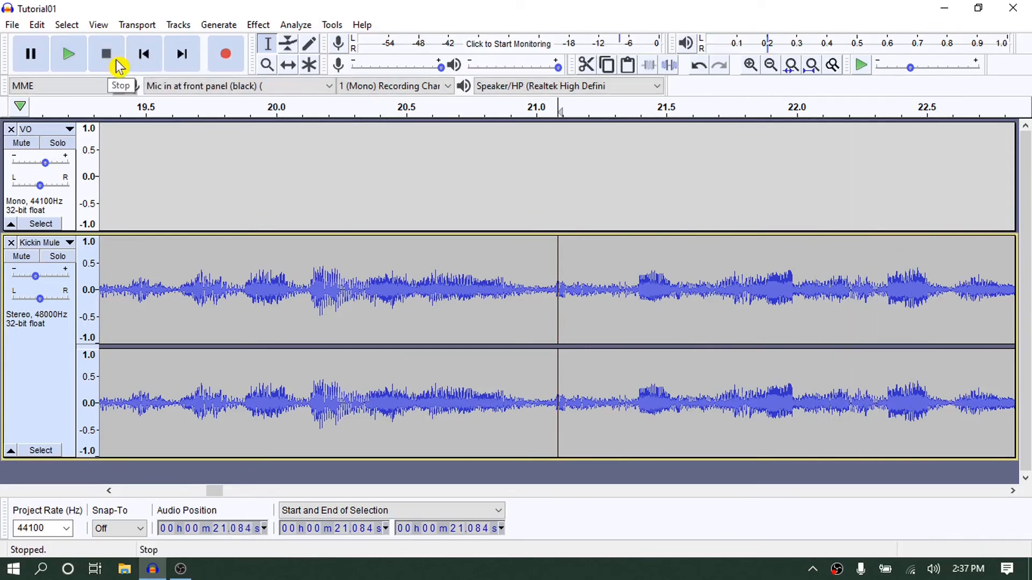
left_click(69, 61)
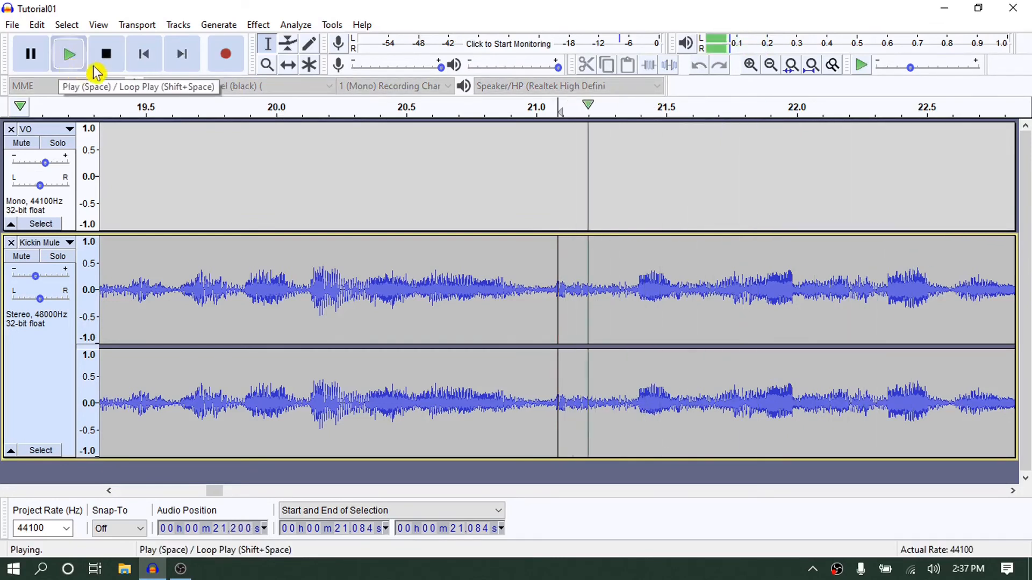
left_click(114, 70)
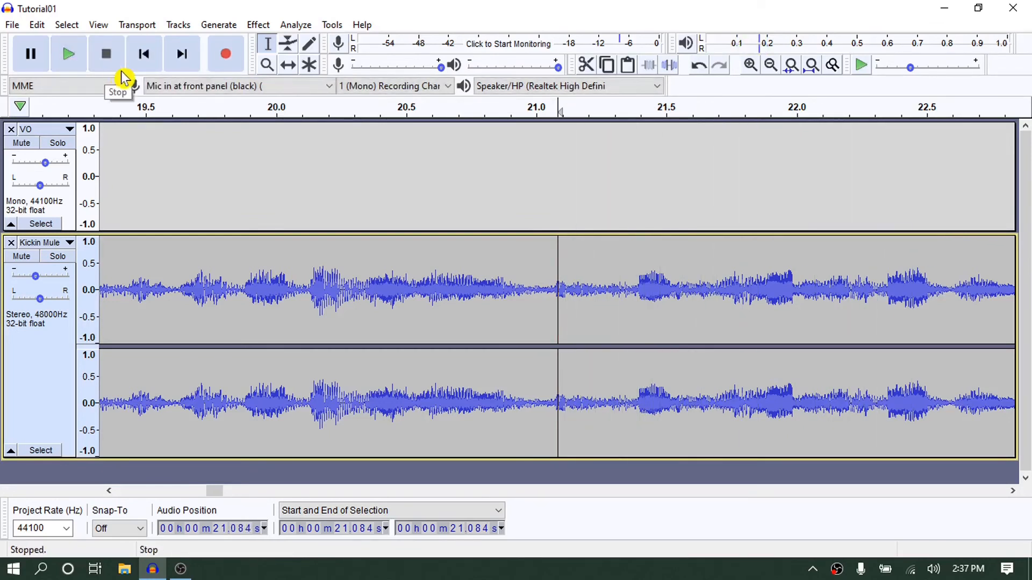
left_click(69, 56)
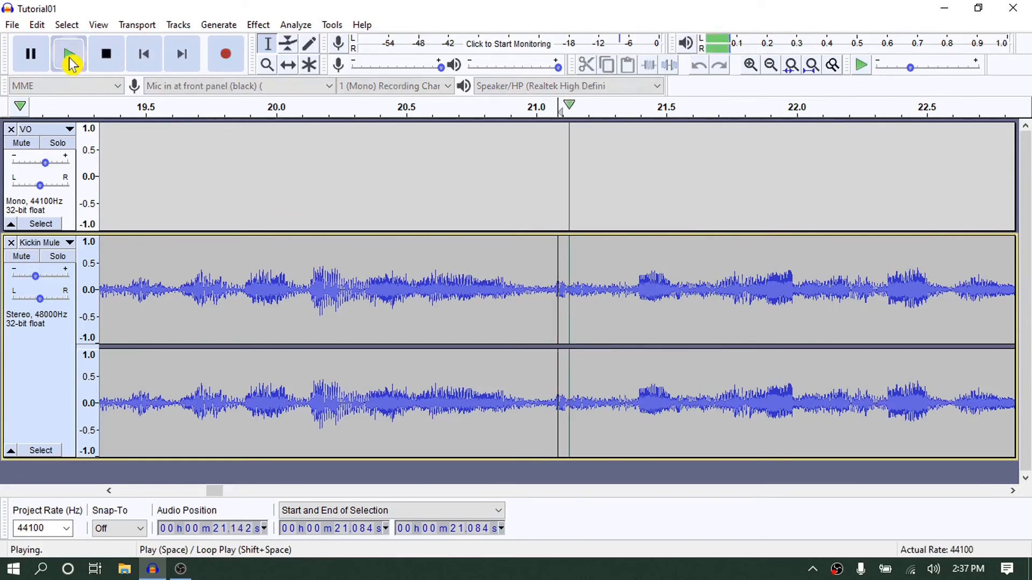
left_click(114, 67)
- Split the Kickin Mule track at 21.388 seconds
left_click(637, 270)
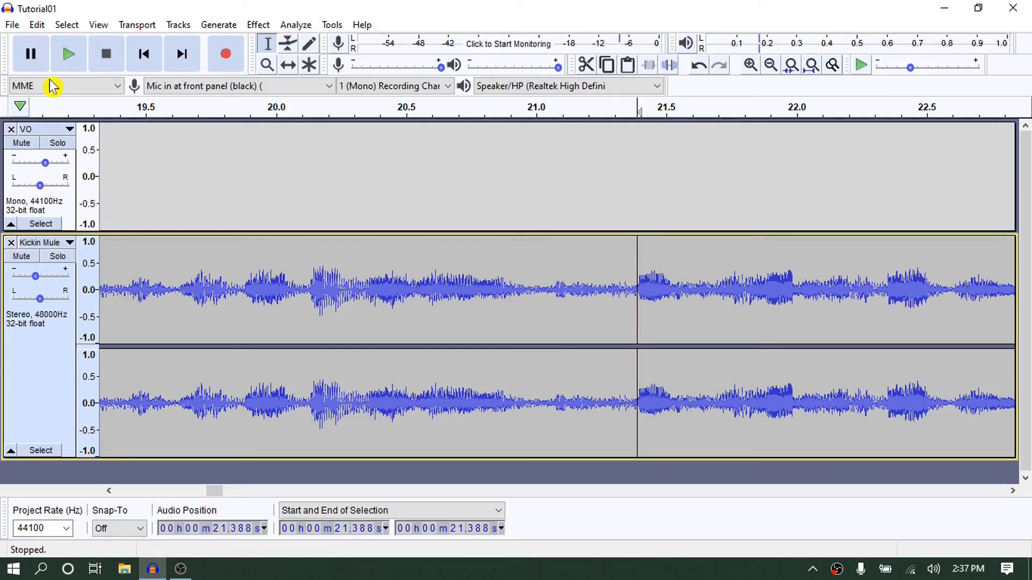
left_click(37, 27)
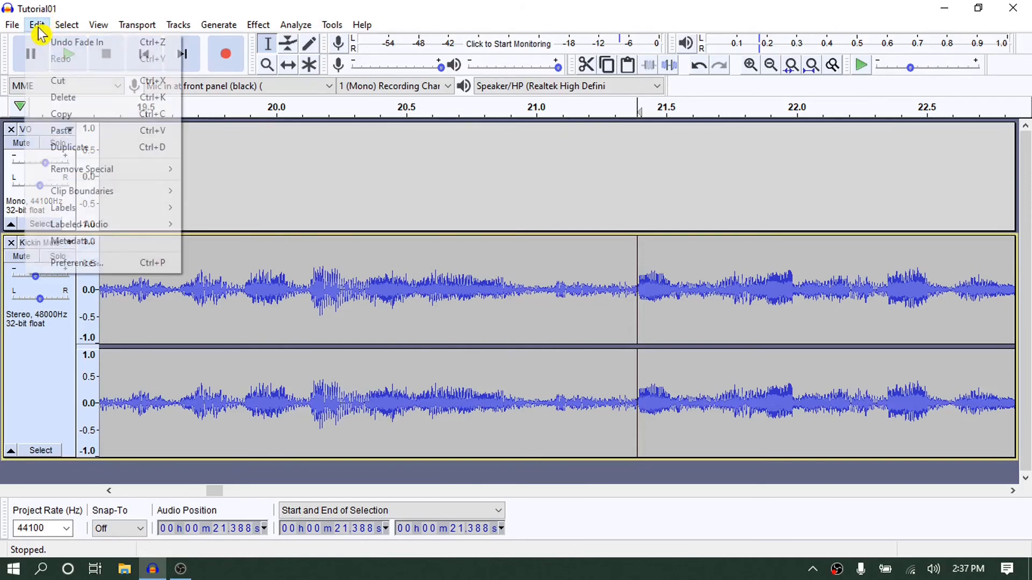
mouse_move(75, 194)
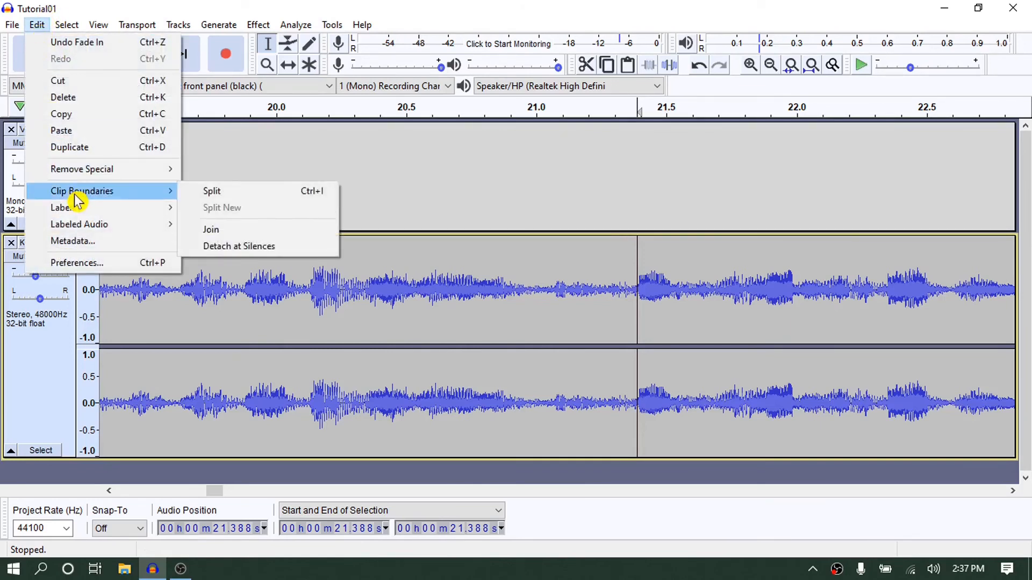
left_click(267, 197)
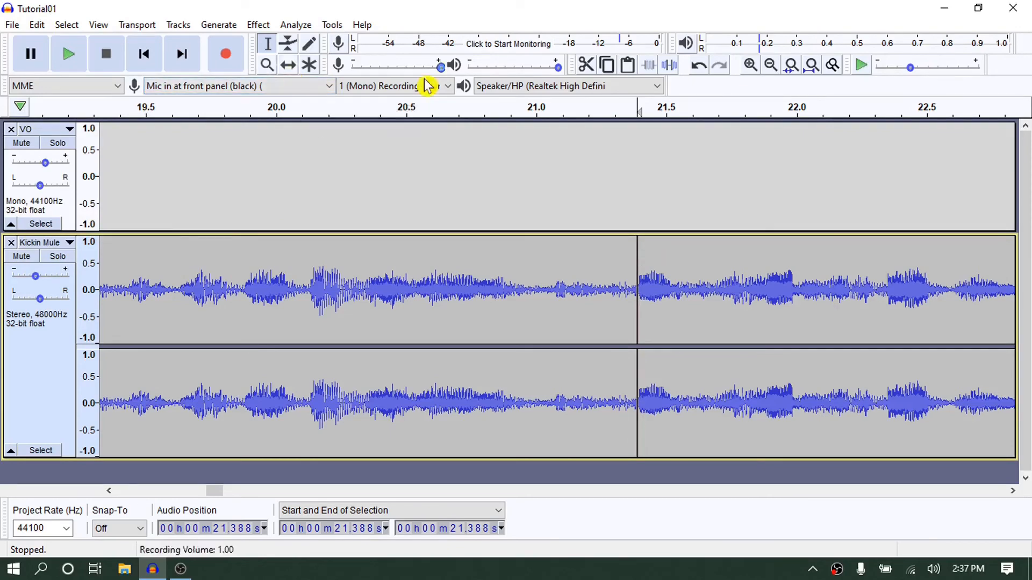
- Shift the music clip after the split away from the first one so it starts at about 2 minutes 30 seconds
left_click(771, 65)
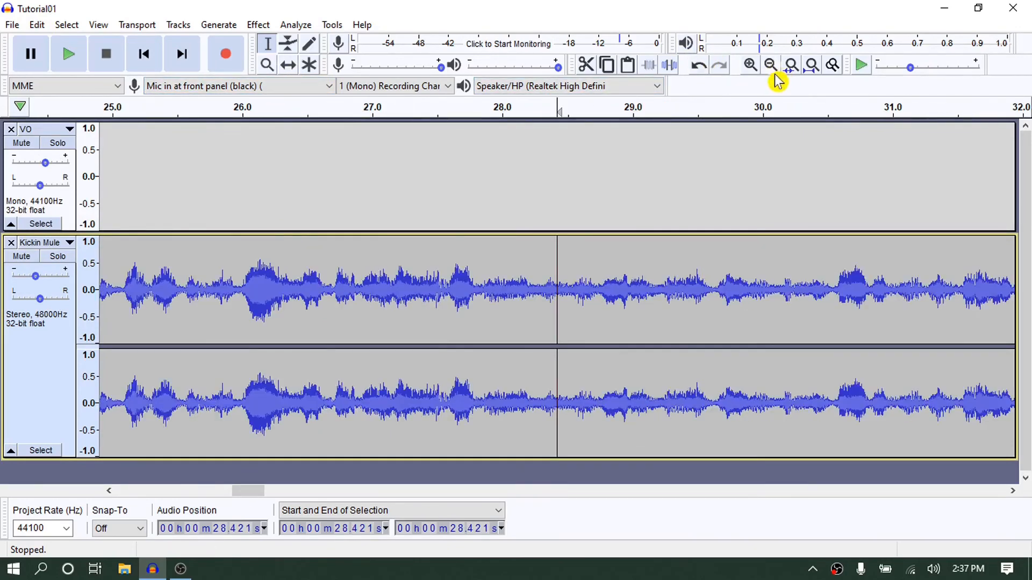
left_click(771, 65)
left_click(771, 65)
left_click(774, 73)
left_click(775, 73)
left_click(775, 72)
left_click(775, 72)
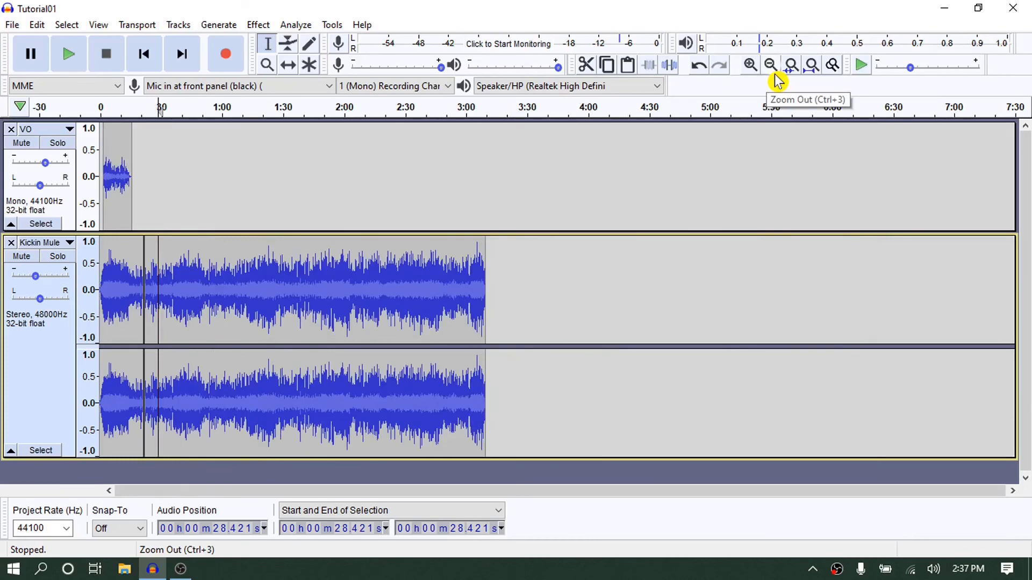
left_click(288, 65)
left_click_drag(247, 304, 496, 293)
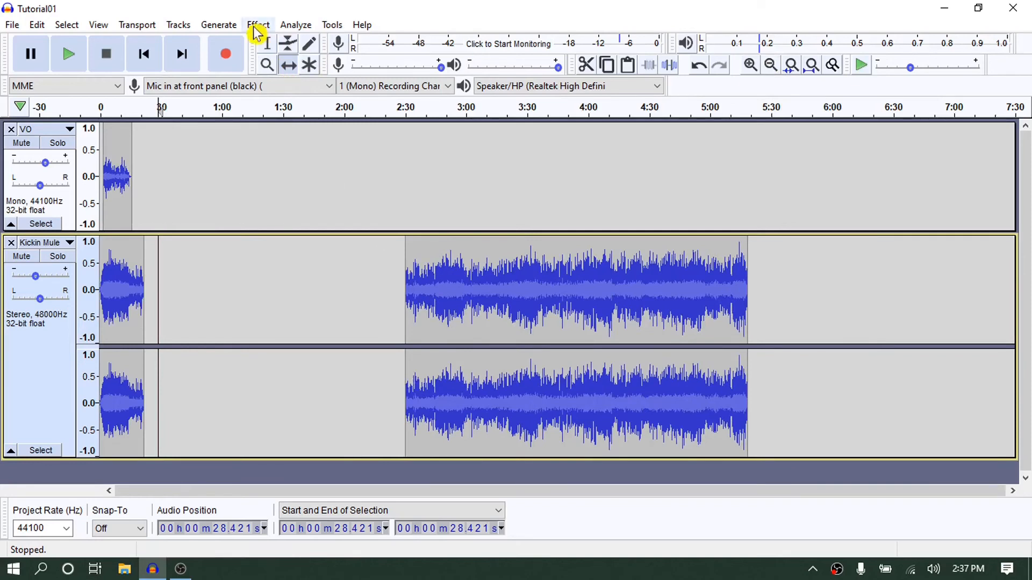
- Cut the entire second music clip out of the Kickin Mule track, keeping only the clip under the voiceover
left_click(268, 44)
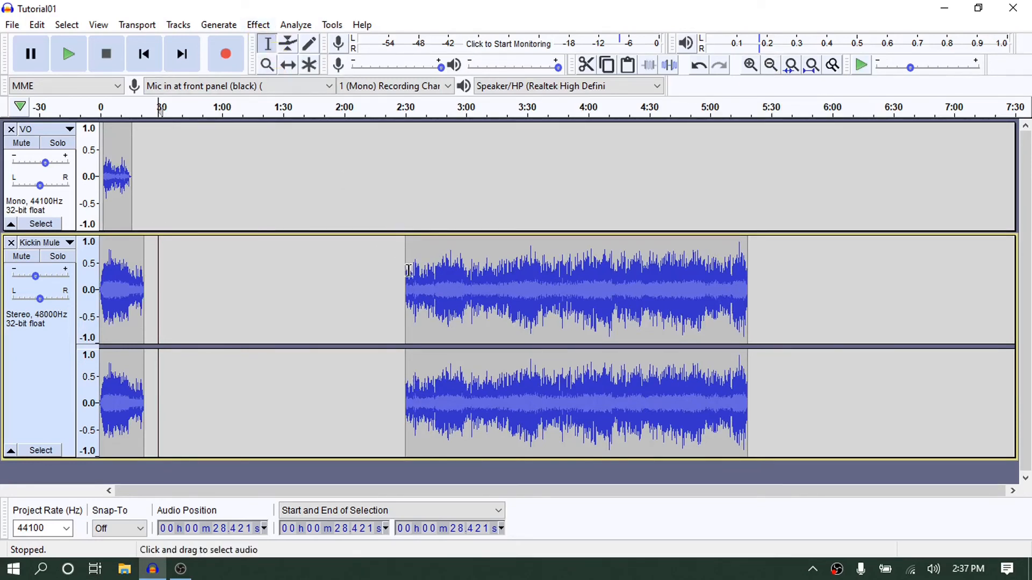
double_click(433, 291)
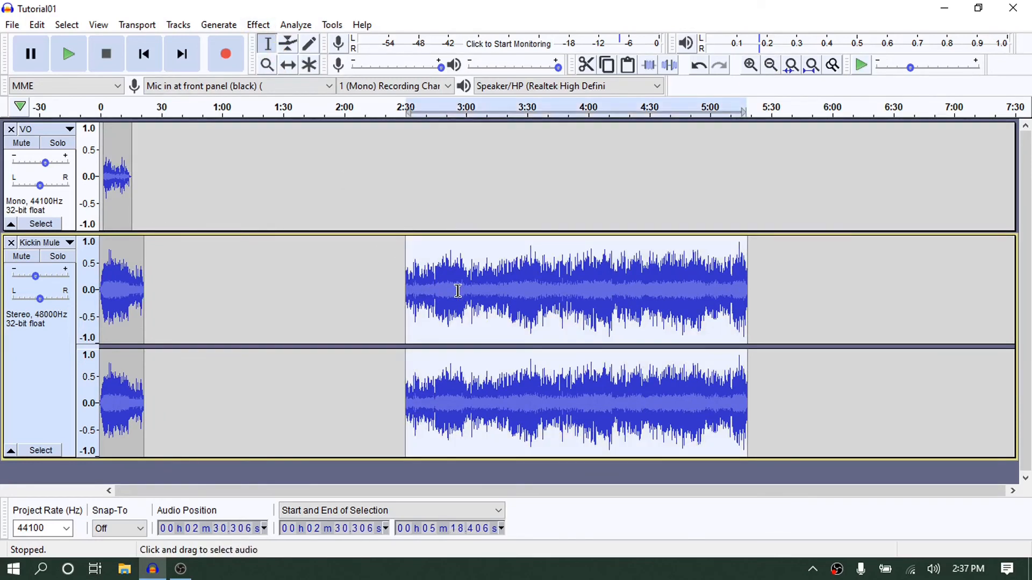
double_click(130, 284)
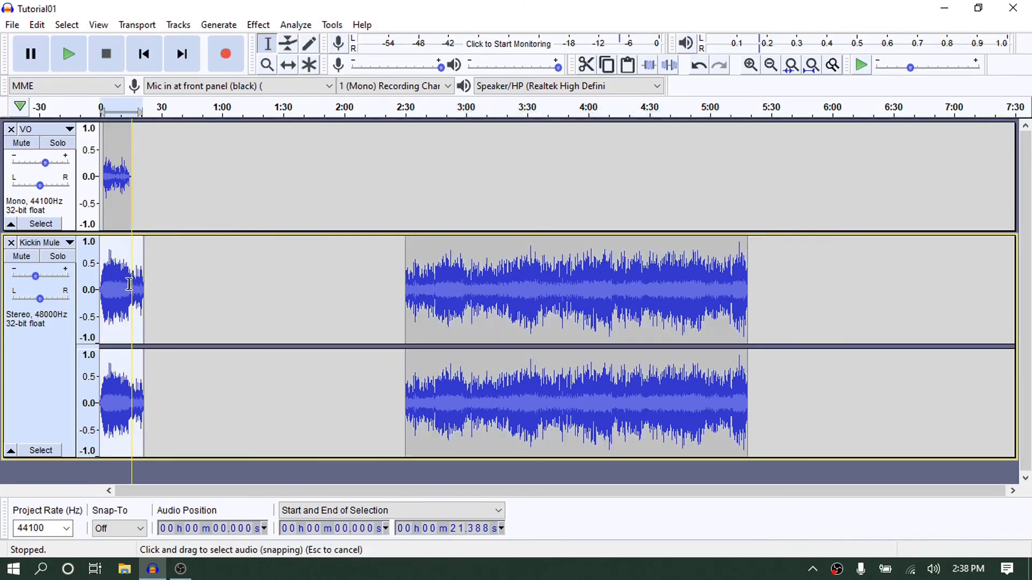
double_click(469, 303)
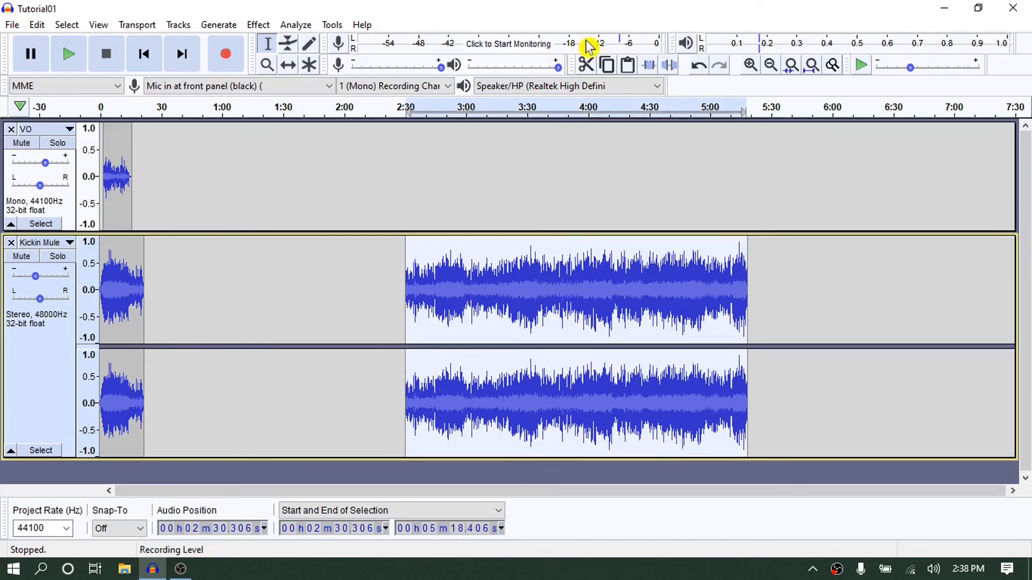
left_click(585, 65)
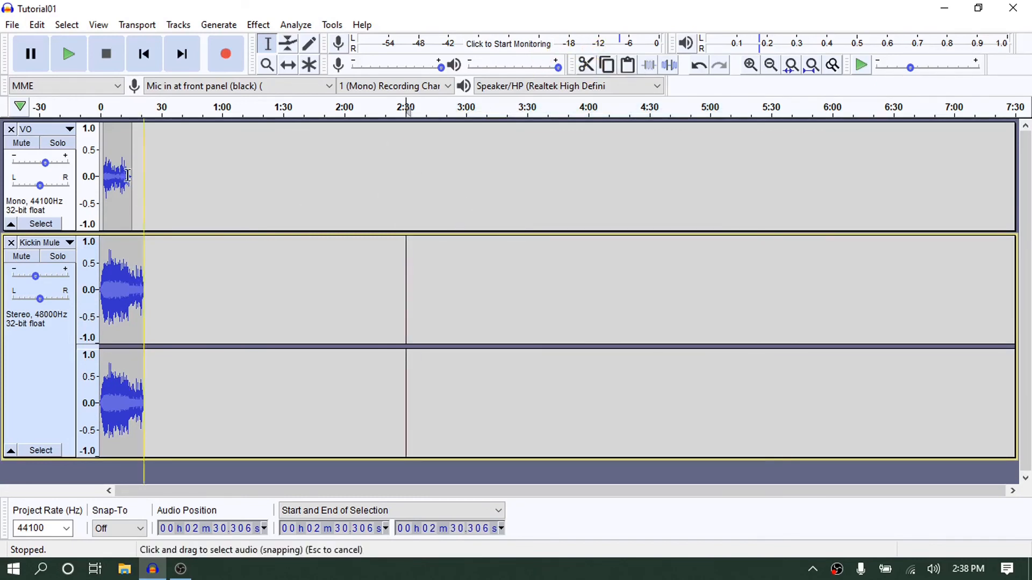
- Play the end of the remaining music from about 18 seconds
left_click(148, 200)
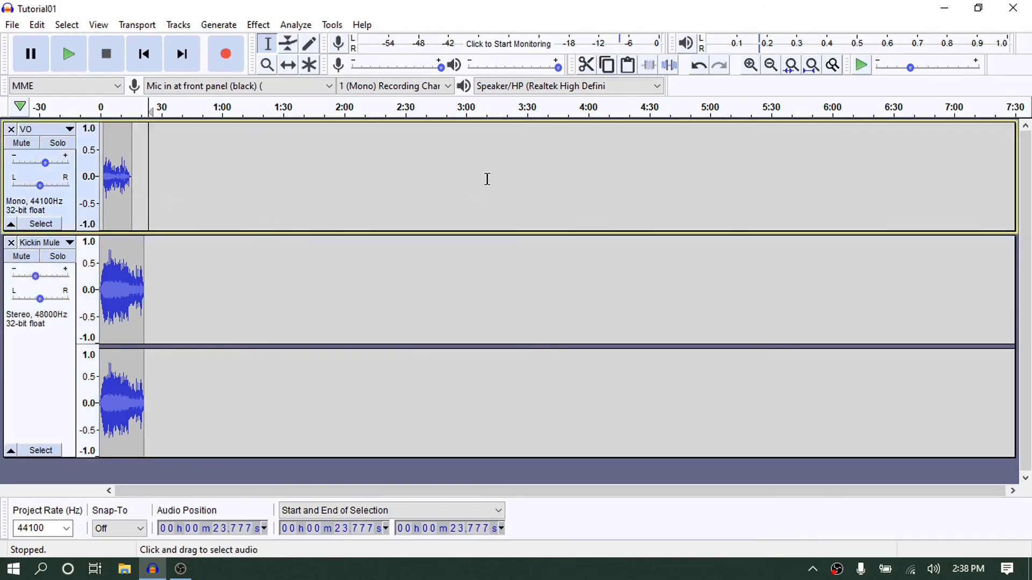
left_click(755, 71)
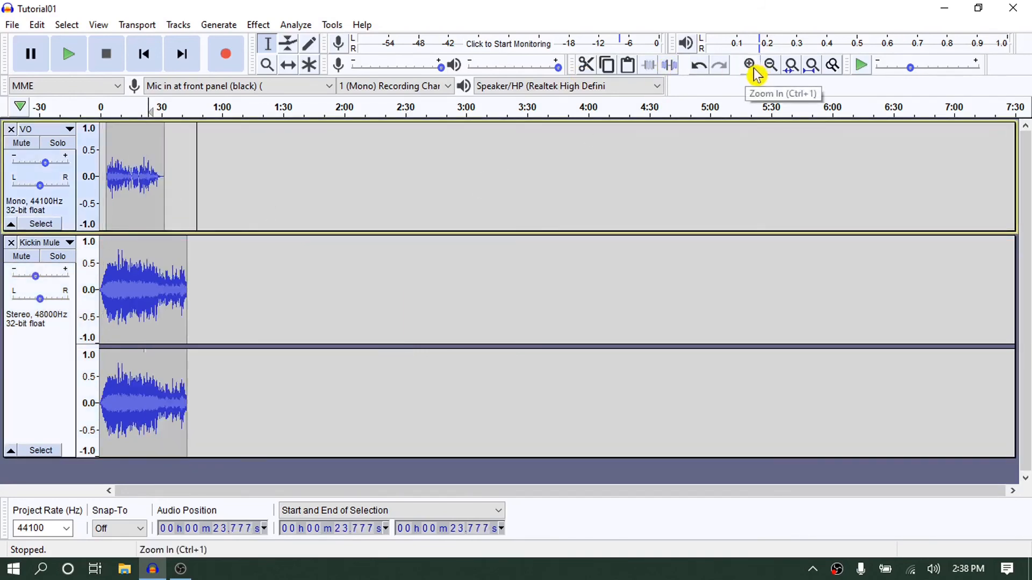
left_click(755, 71)
left_click(755, 71)
left_click(755, 71)
left_click(755, 71)
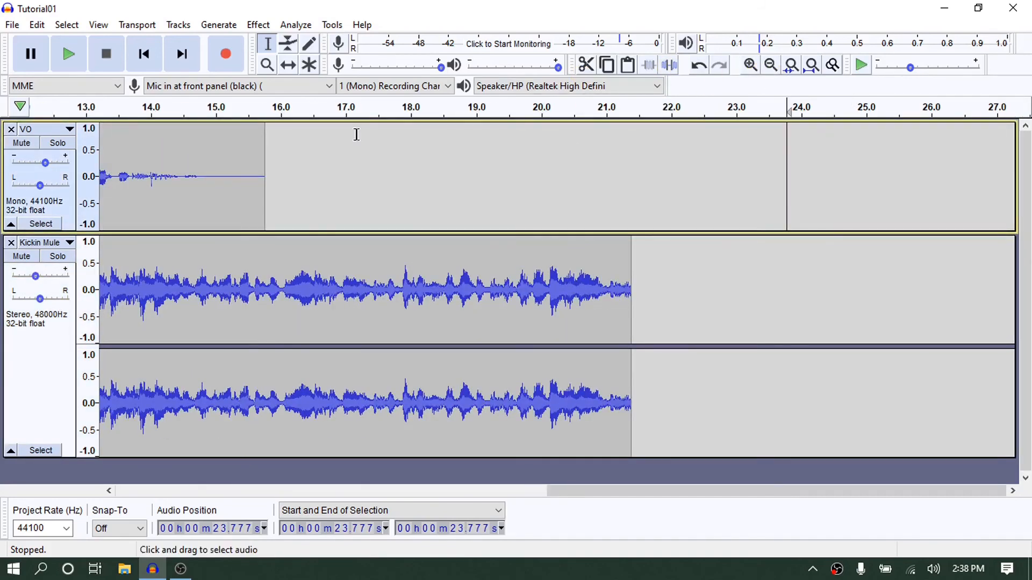
left_click(406, 111)
- Try a Fade Out on the Kickin Mule track from 20.364 to 21.388 seconds, play it from about 19.5 seconds and undo it
left_click_drag(631, 270, 564, 271)
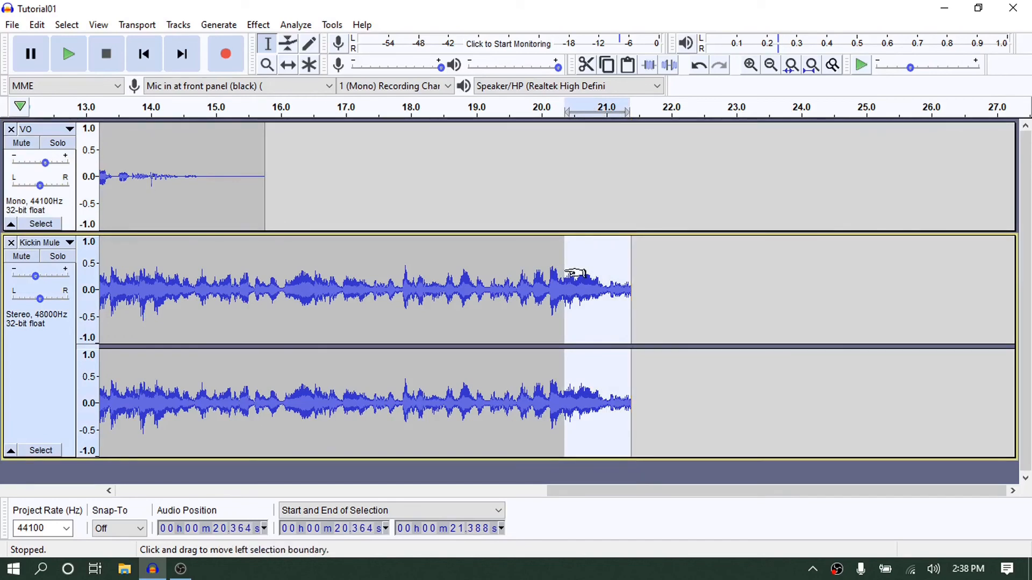
left_click(262, 25)
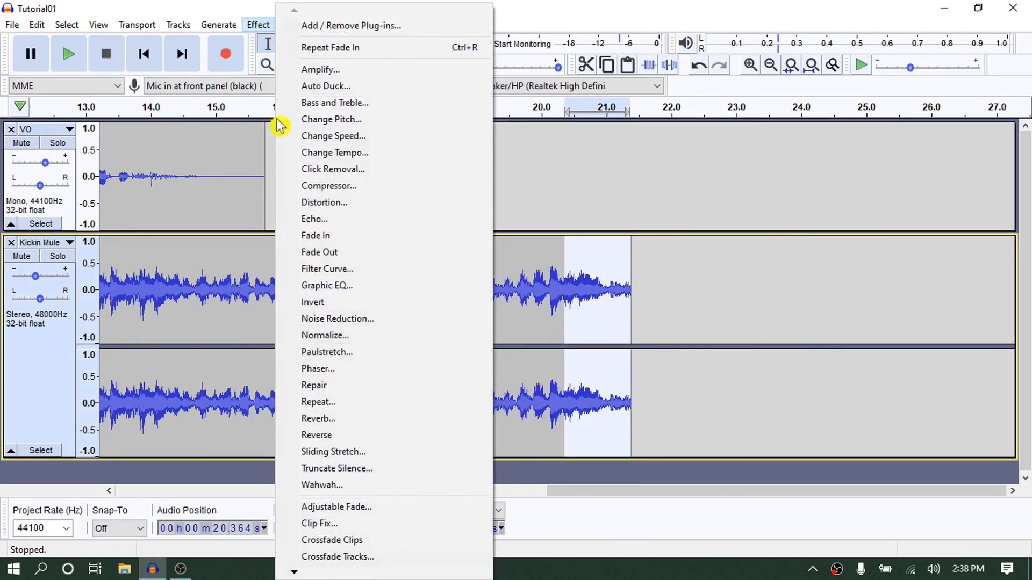
left_click(314, 255)
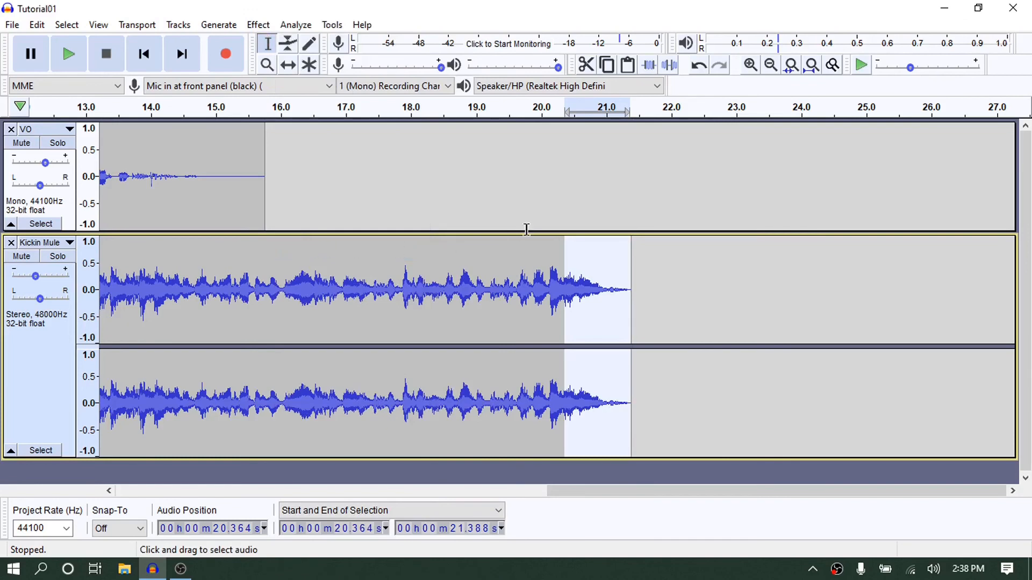
left_click(511, 112)
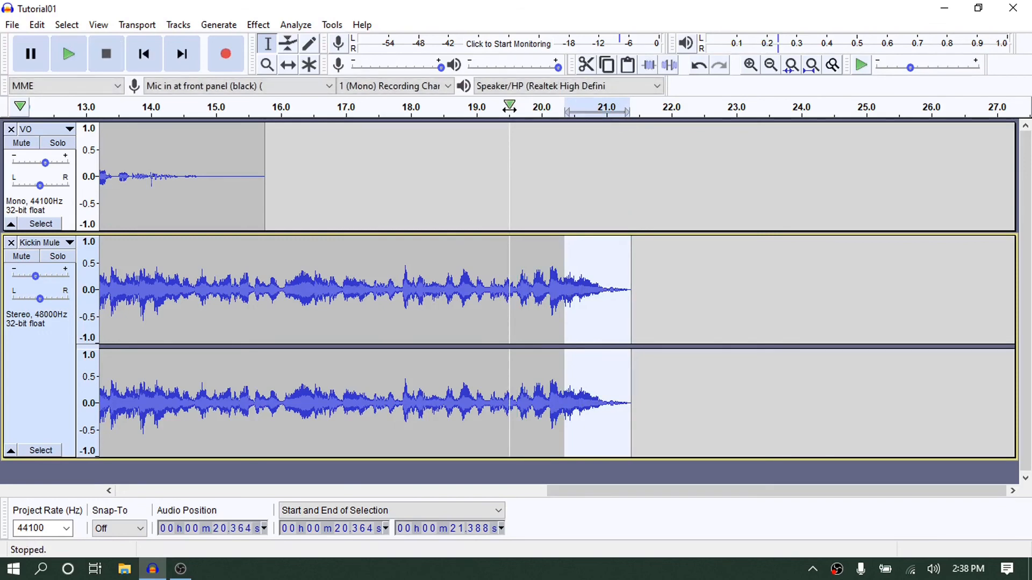
left_click(700, 66)
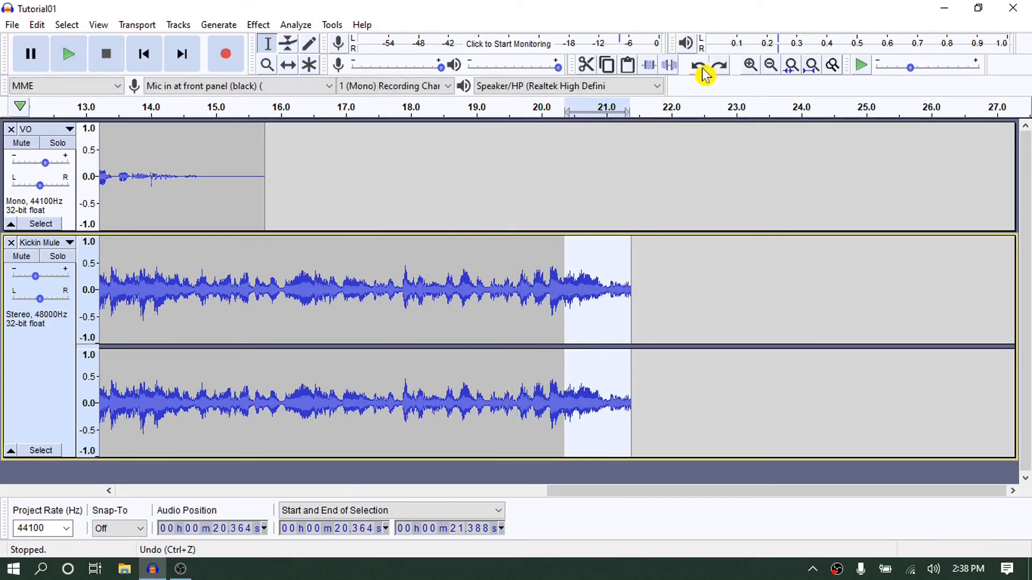
- Cut the Kickin Mule track's tail from 21.066 to 21.402 seconds and play the new ending from about 20.55 seconds
left_click(609, 259)
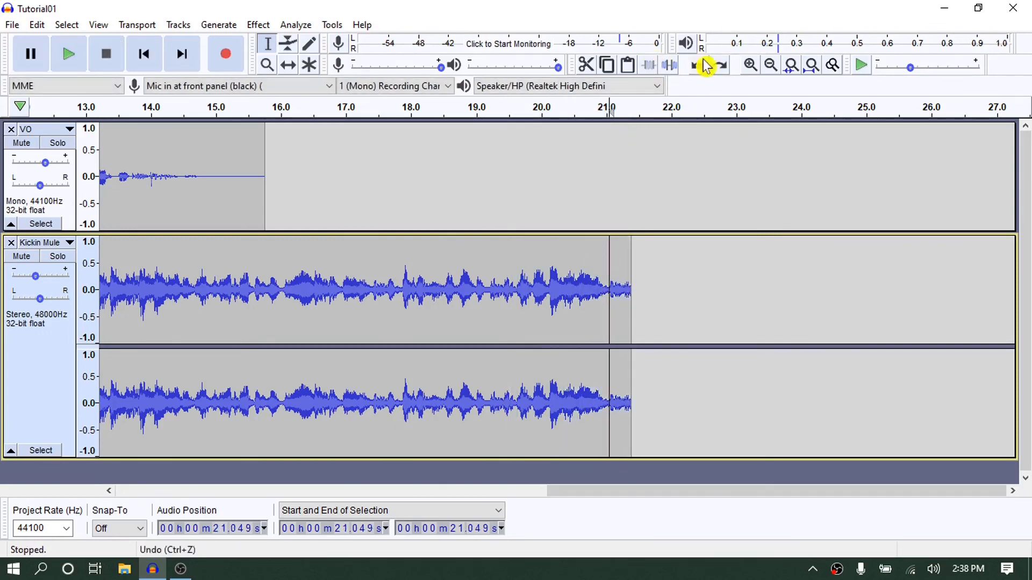
left_click(750, 65)
left_click(750, 65)
left_click(751, 65)
left_click(750, 65)
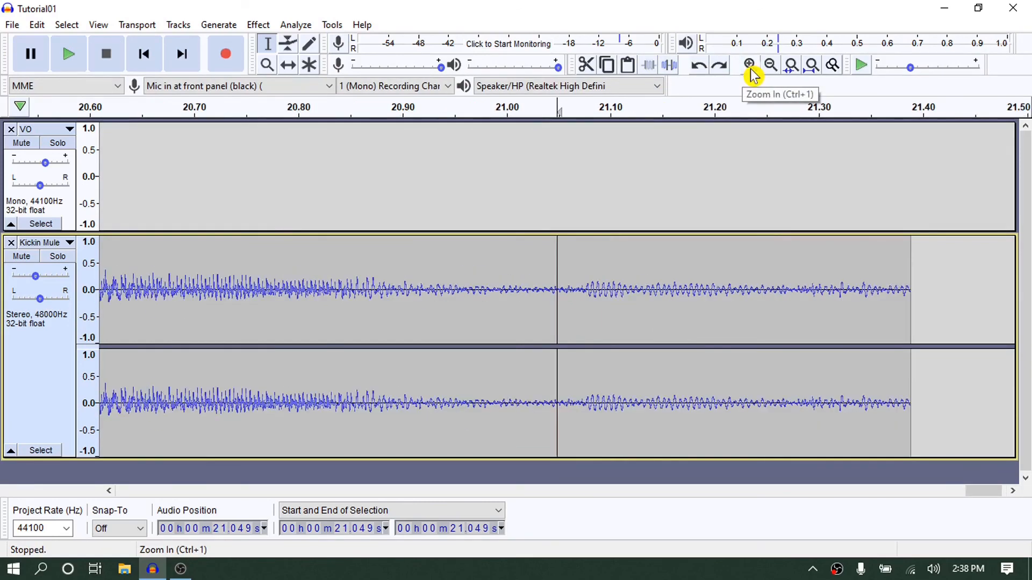
left_click(762, 73)
left_click(767, 73)
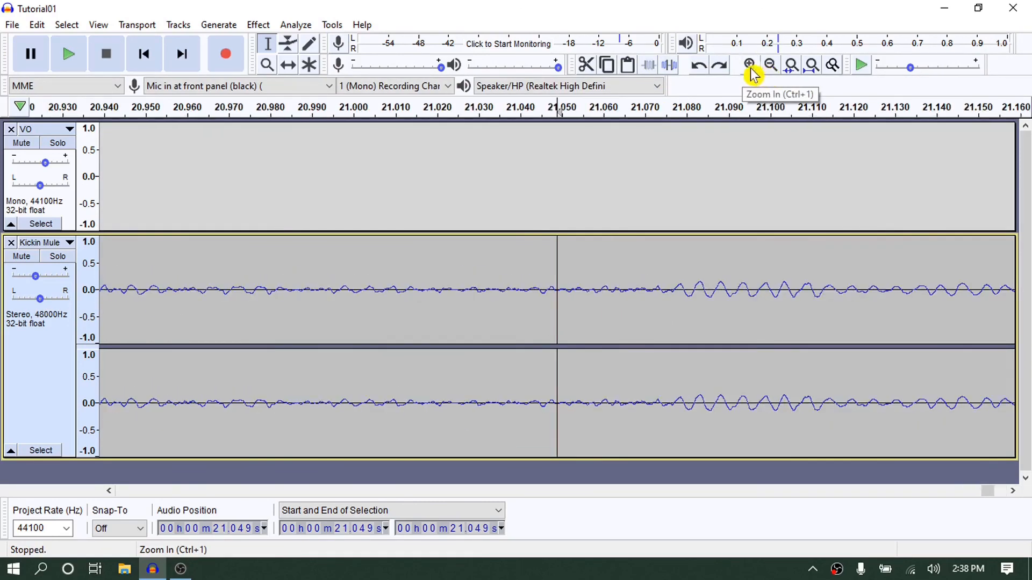
left_click(752, 72)
left_click(770, 65)
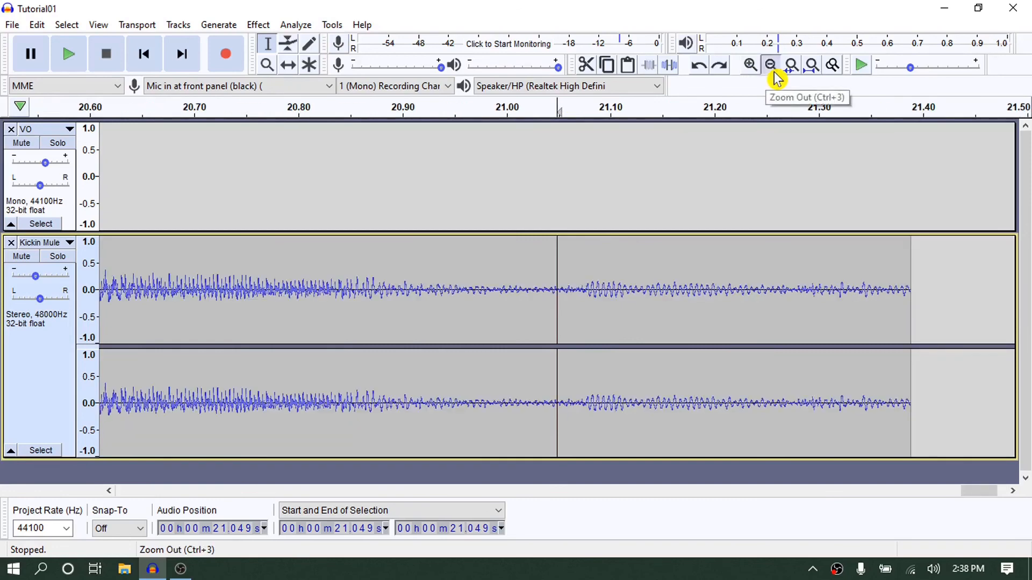
left_click(770, 65)
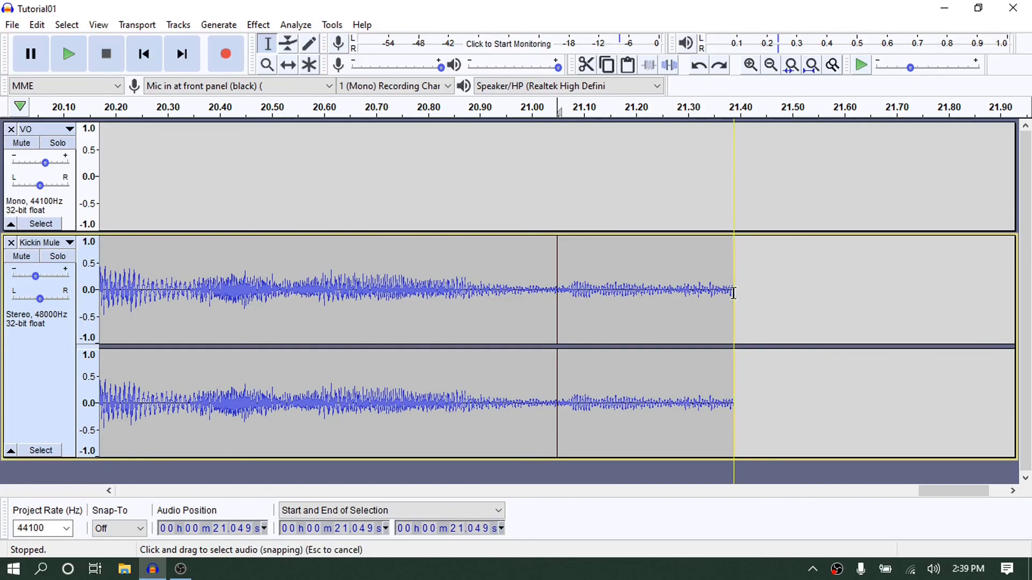
left_click_drag(737, 295, 566, 307)
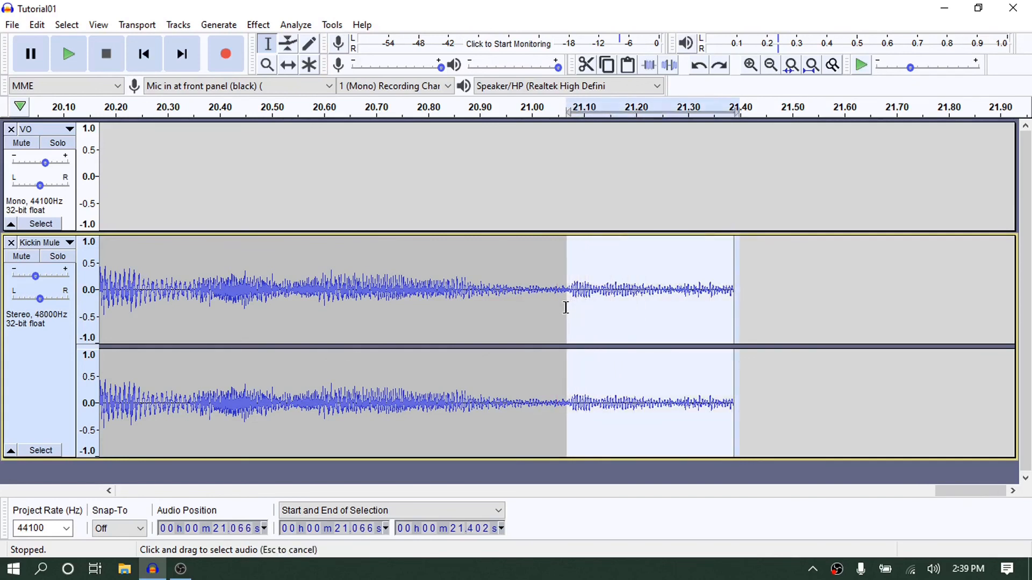
left_click(586, 65)
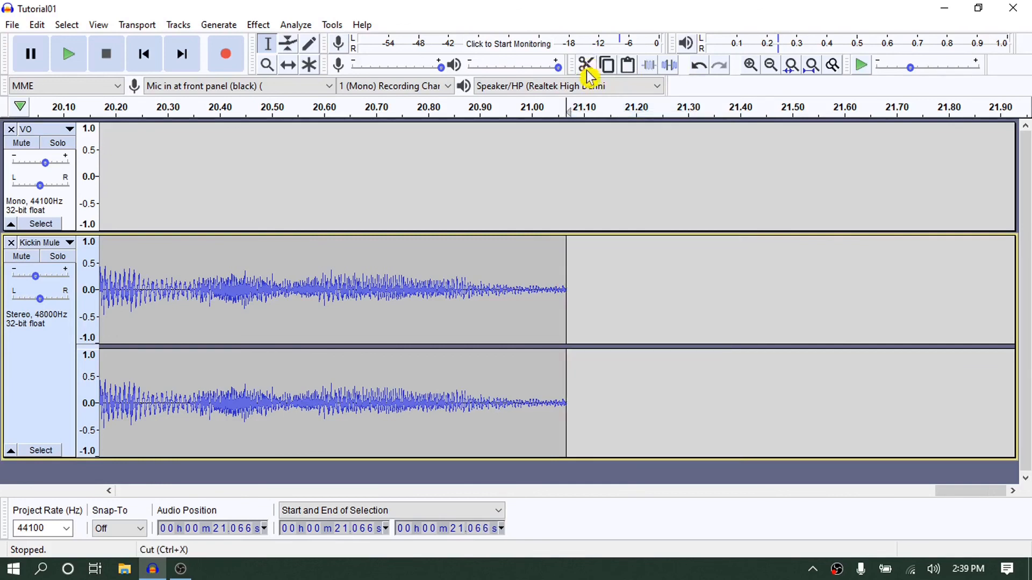
left_click(297, 109)
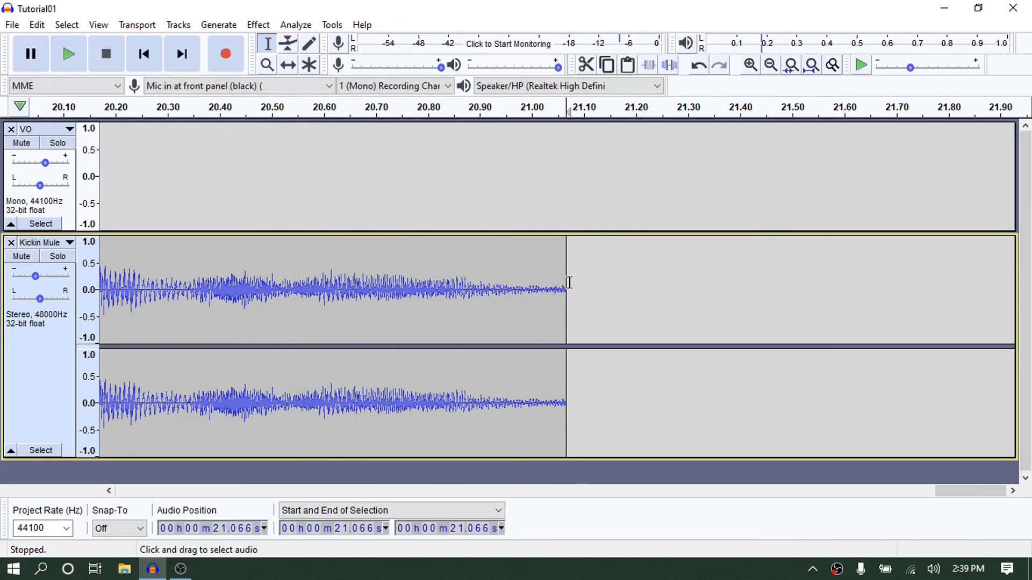
- Apply a Fade Out to the Kickin Mule track from 20.344 to 21.074 seconds and play the ending from about 20.27 seconds
left_click_drag(567, 282, 191, 289)
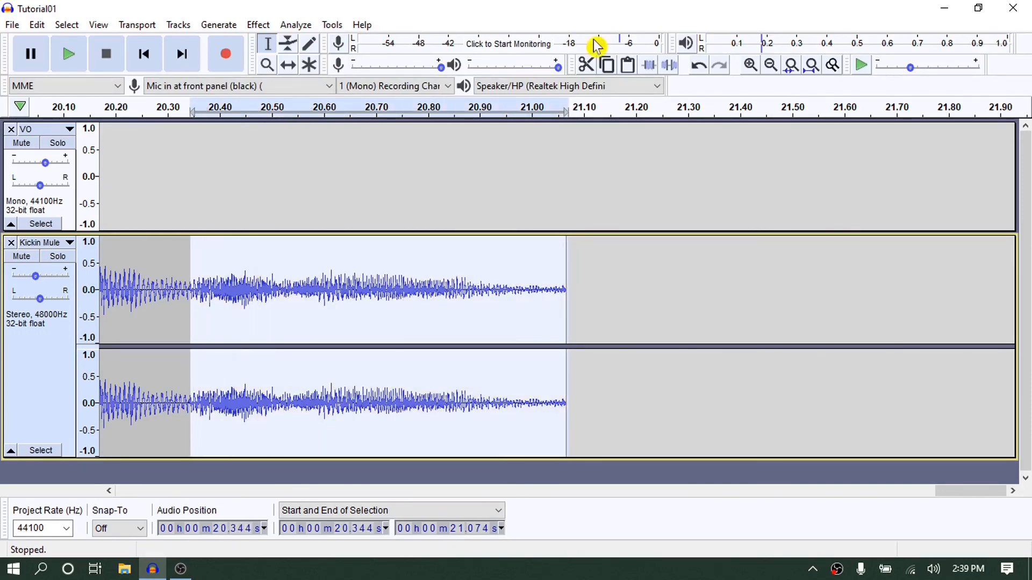
left_click(258, 25)
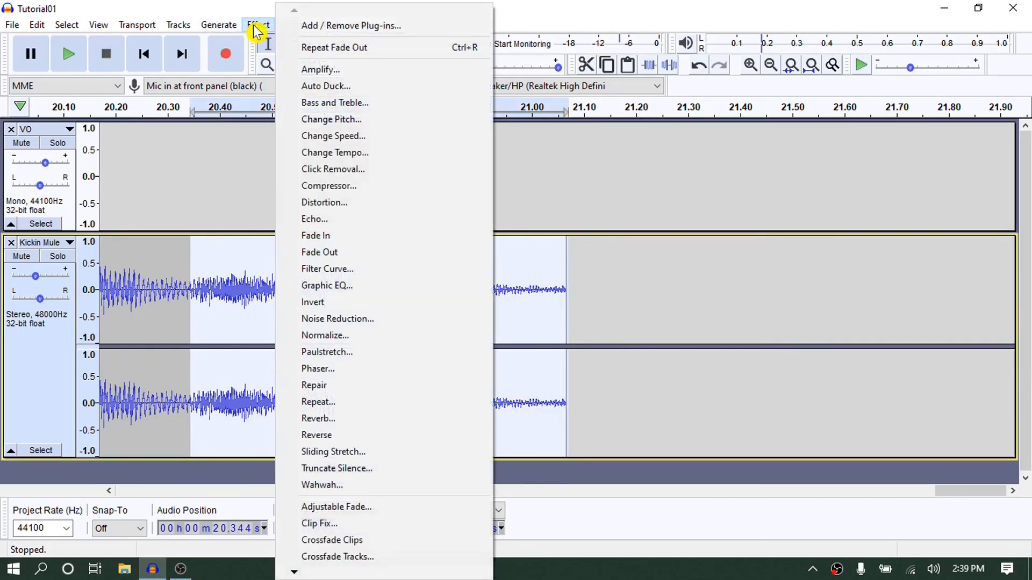
left_click(318, 252)
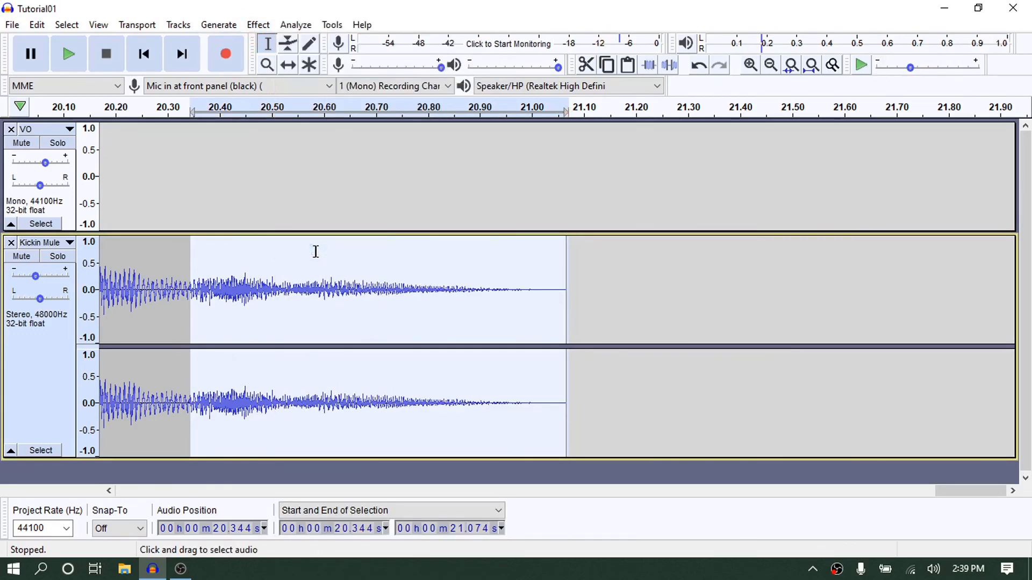
left_click(152, 109)
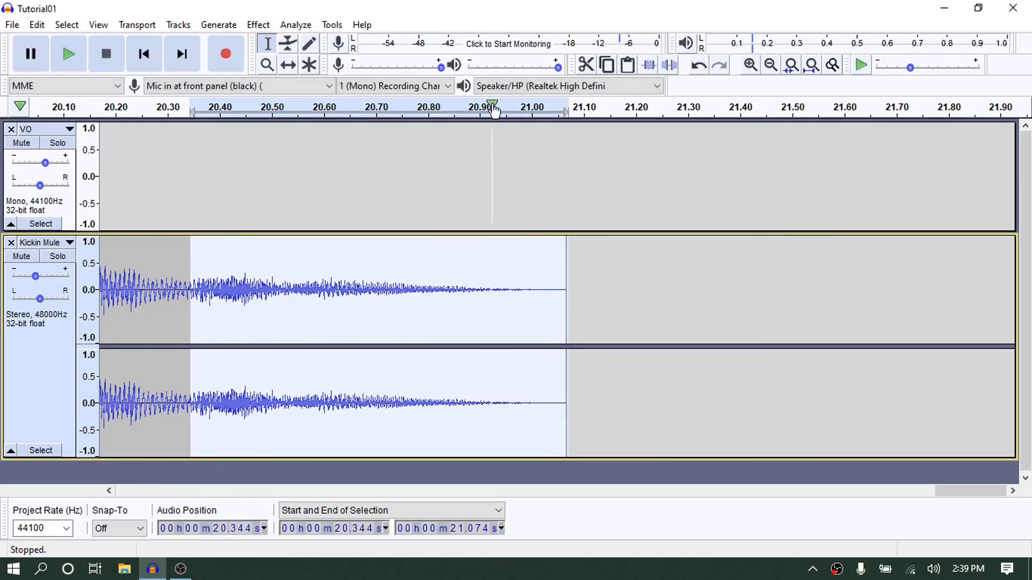
- Play the full mix of the voiceover and music from the start of the timeline through the faded ending, and stop playback
left_click(778, 73)
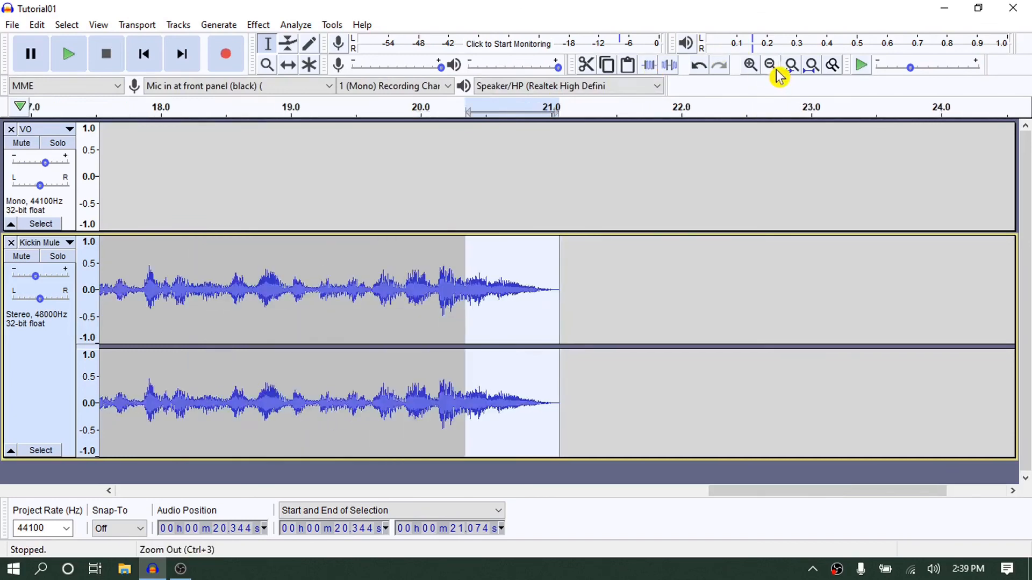
left_click(777, 72)
left_click(778, 72)
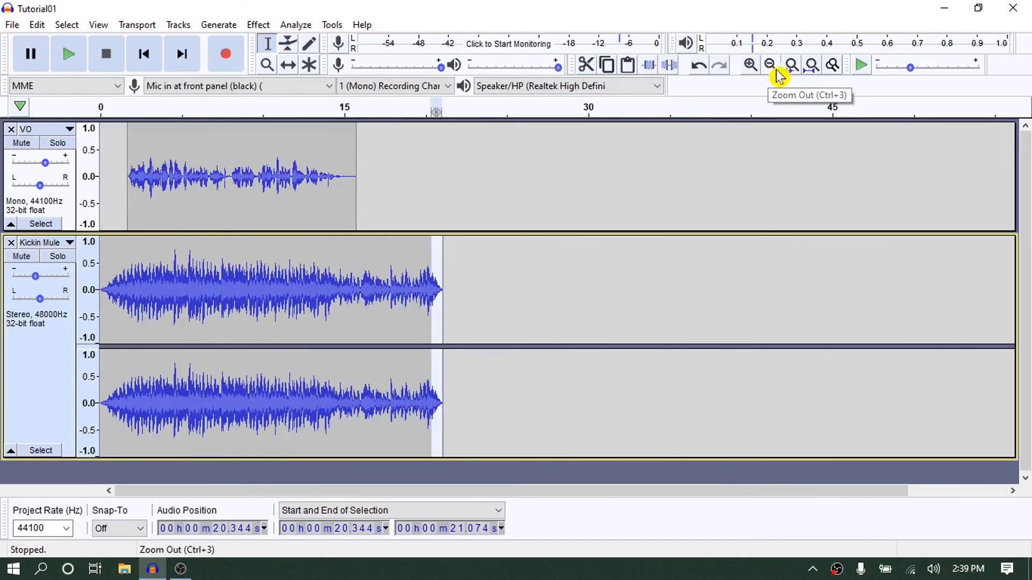
left_click(342, 339)
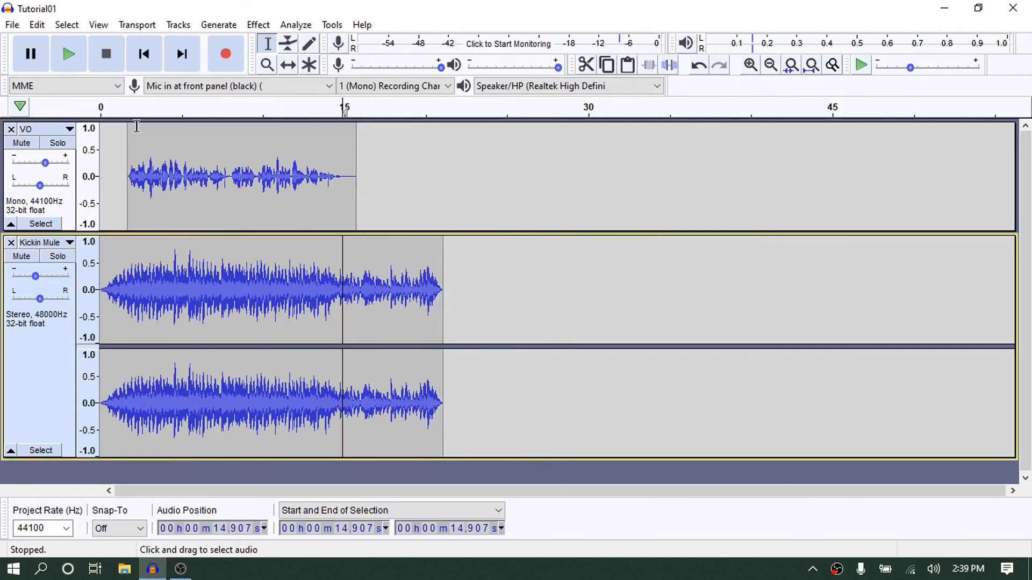
left_click(101, 107)
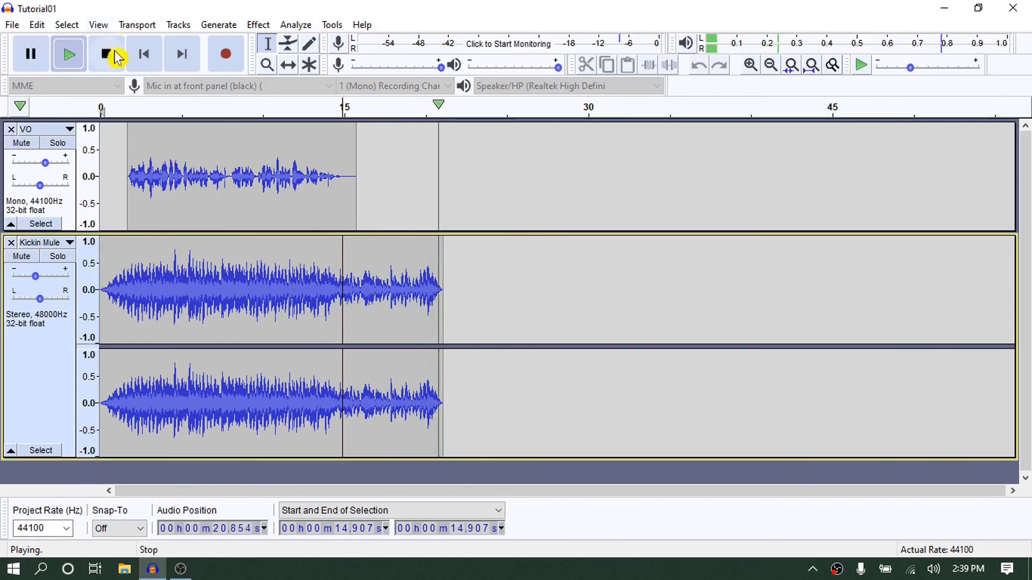
left_click(108, 54)
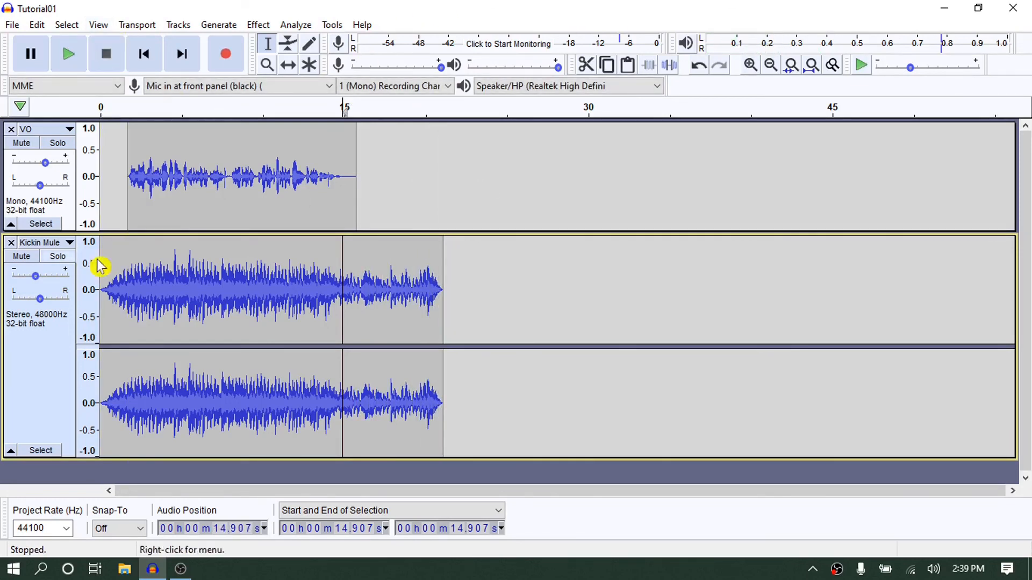